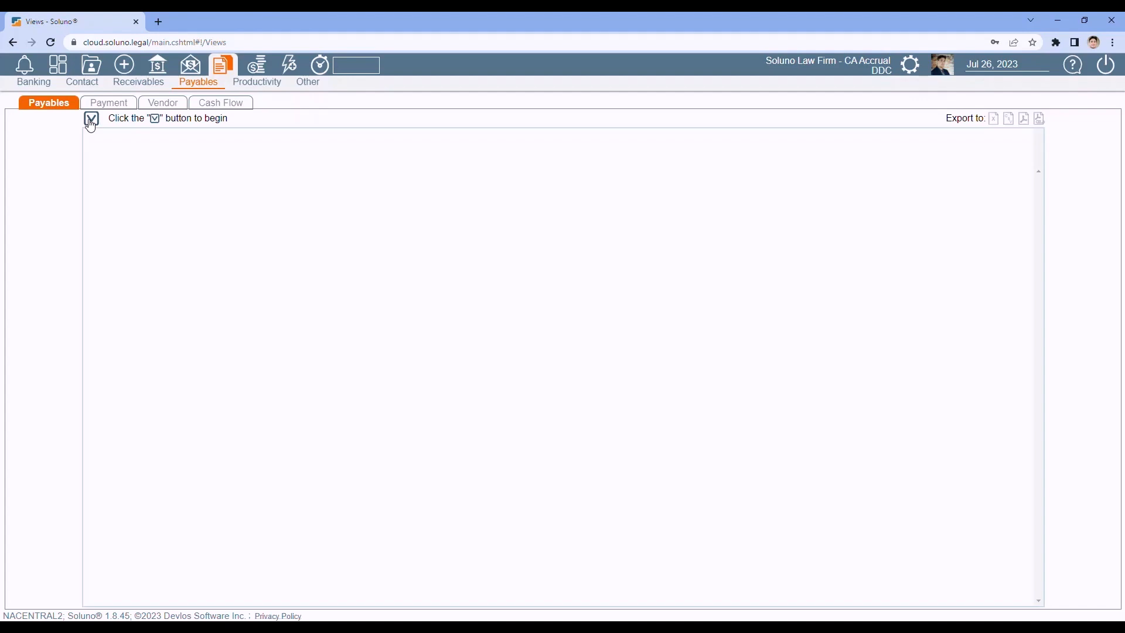
Open the Operating Bank Journal in the banking views and refresh the report.
{"action": "left_click", "coordinate": [90, 120]}
{"action": "left_click", "coordinate": [36, 82]}
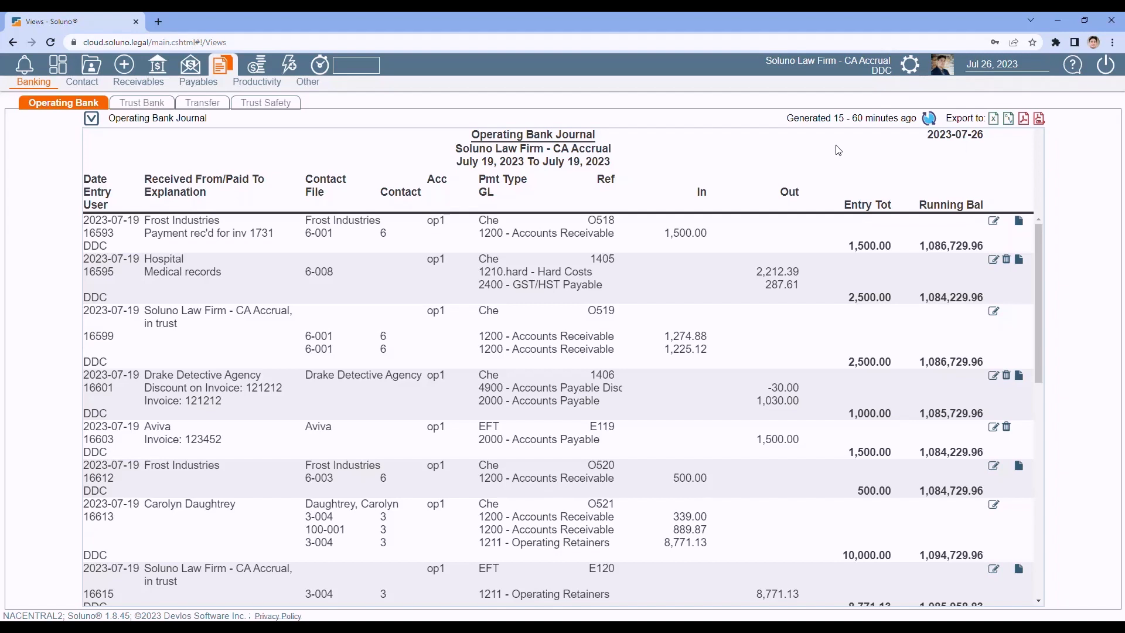
{"action": "mouse_move", "coordinate": [852, 118]}
{"action": "left_click", "coordinate": [929, 119]}
Edit the Hospital medical records cheque to an amount of 3,500.00, allocate 3,333.33 to file 6-008 and save the entry.
{"action": "left_click", "coordinate": [993, 262]}
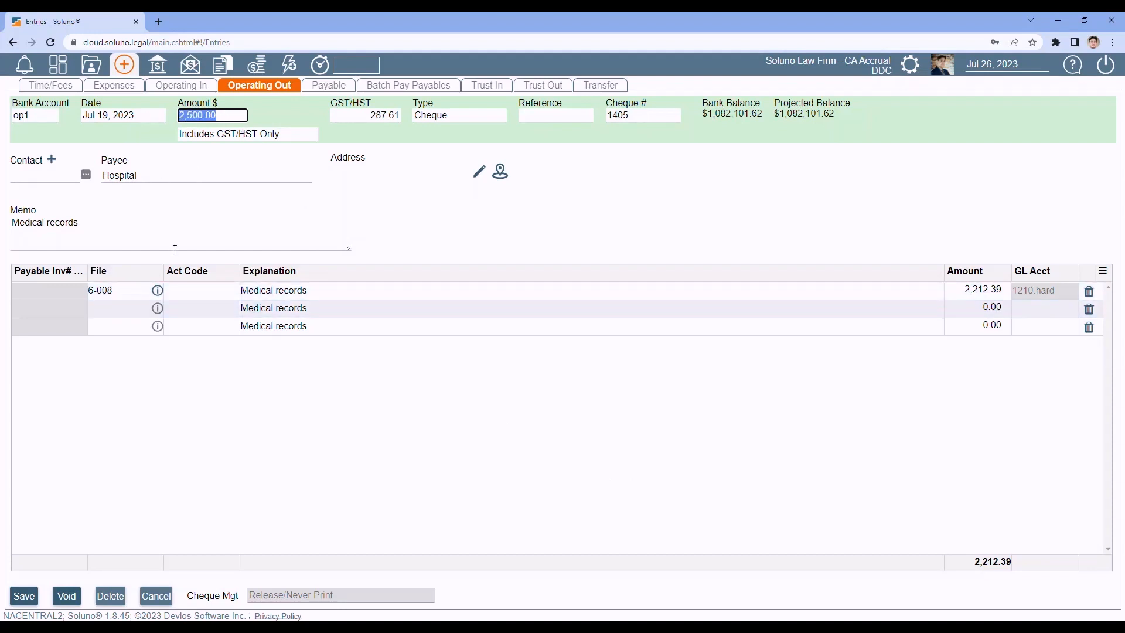
{"action": "type", "text": "3500"}
{"action": "key", "text": "Tab"}
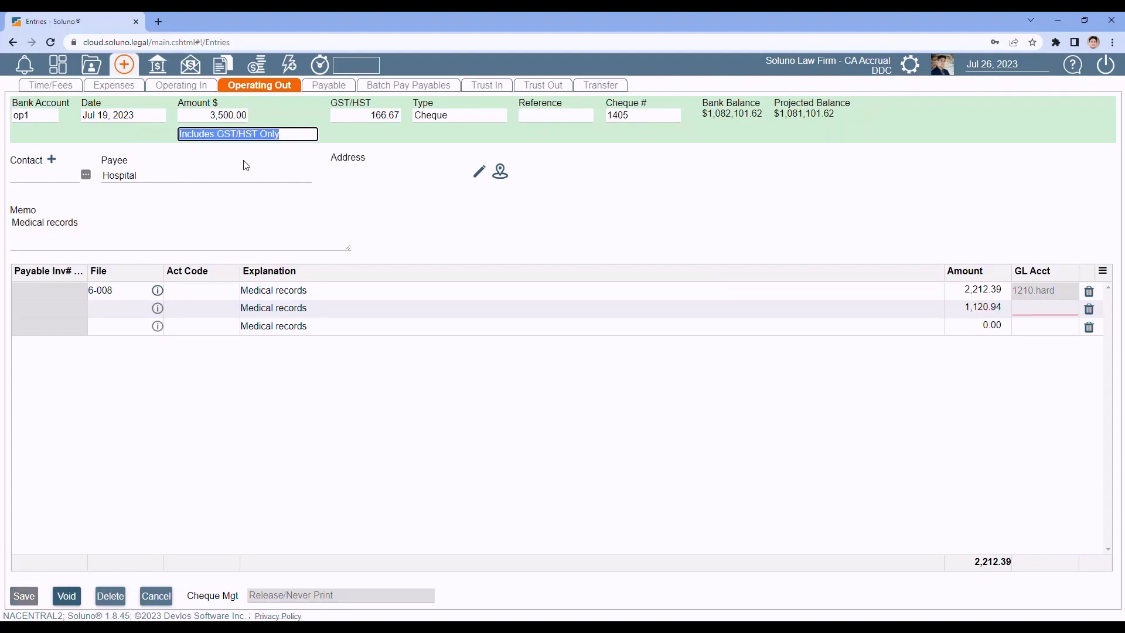
{"action": "left_click", "coordinate": [1007, 291]}
{"action": "key", "text": "Tab"}
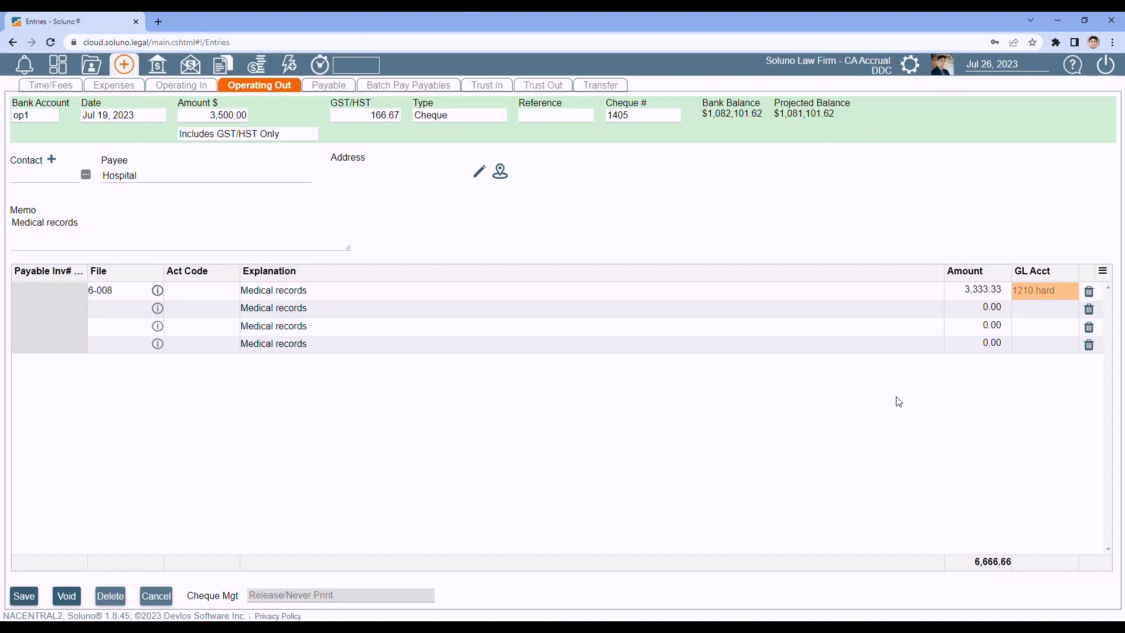
{"action": "left_click", "coordinate": [24, 597]}
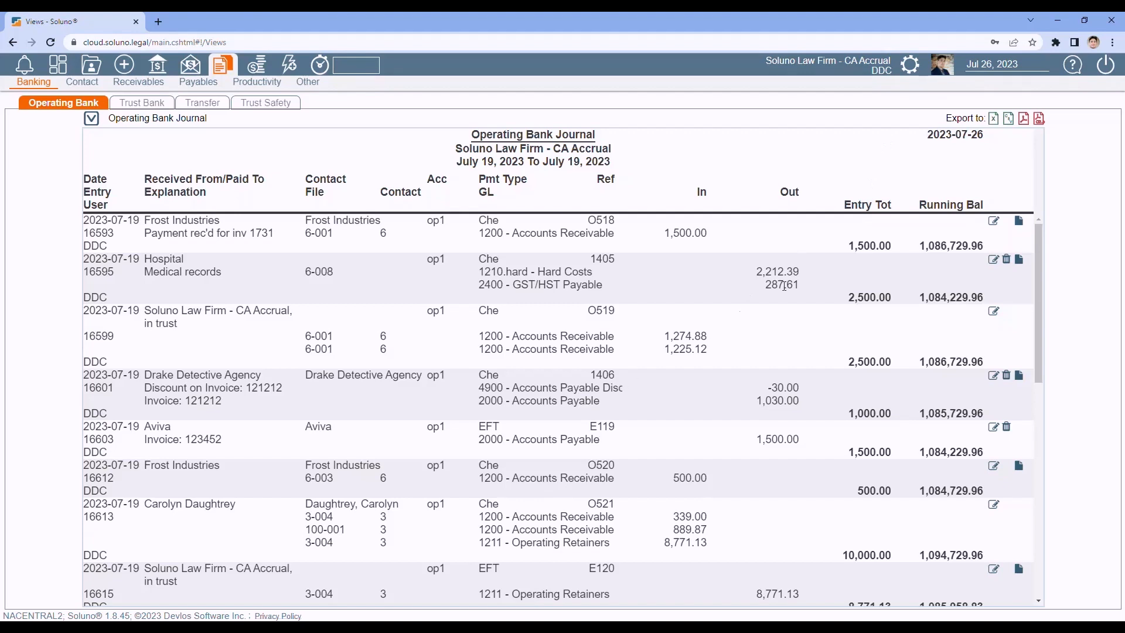
Regenerate the Operating Bank Journal for July 19, 2023 on screen and look through its entries.
{"action": "left_click", "coordinate": [915, 122]}
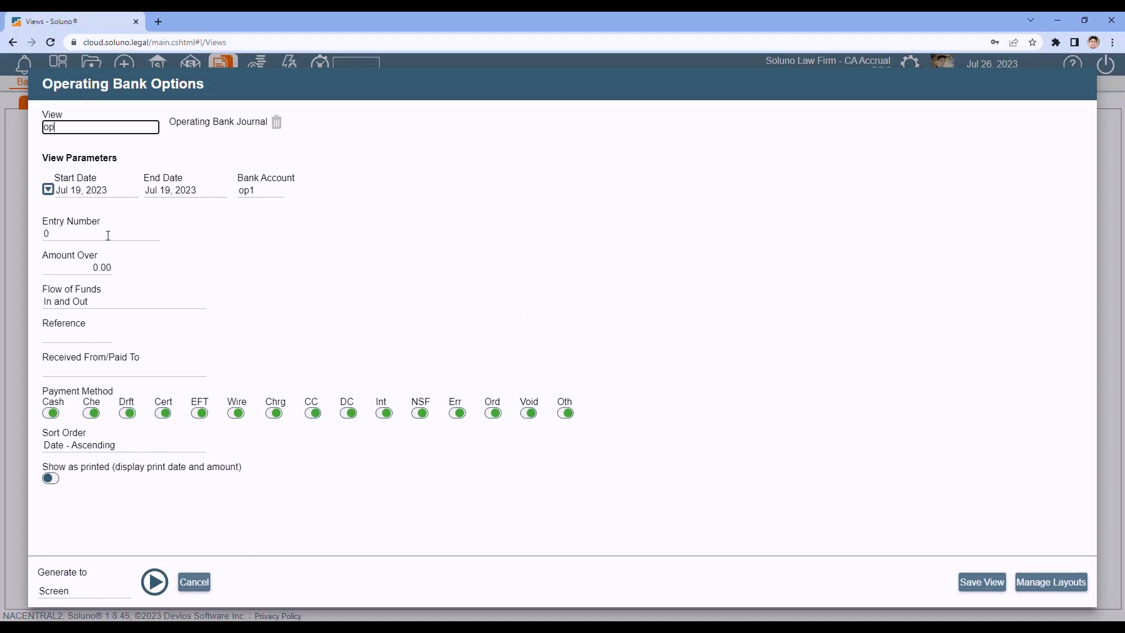
{"action": "left_click", "coordinate": [154, 591]}
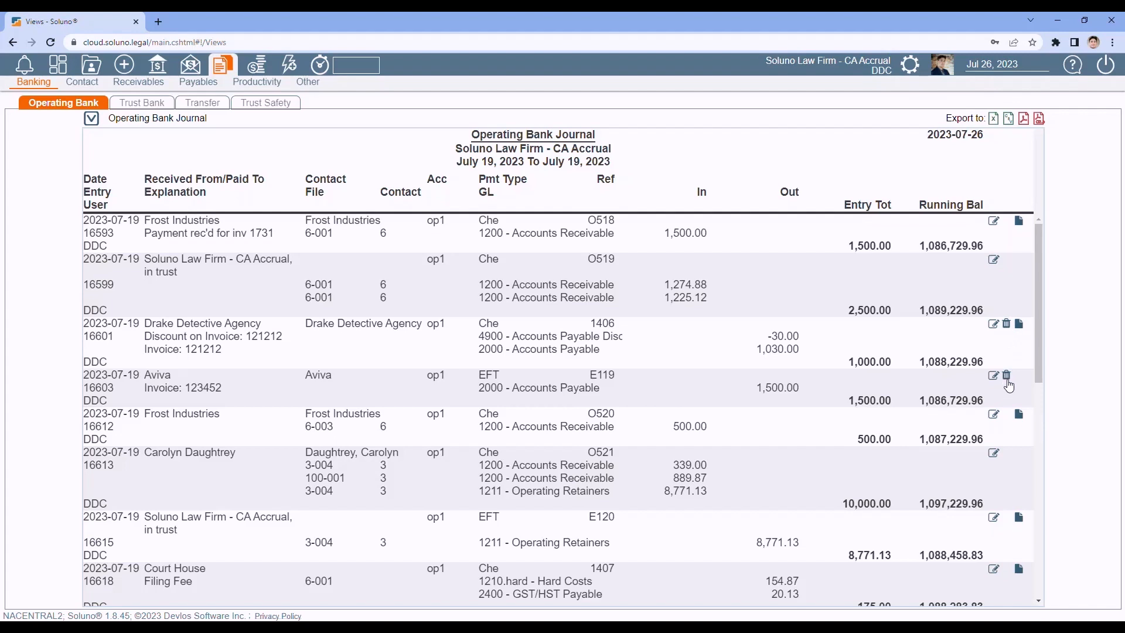
{"action": "scroll", "coordinate": [1010, 385], "scroll_direction": "down", "scroll_amount": 1}
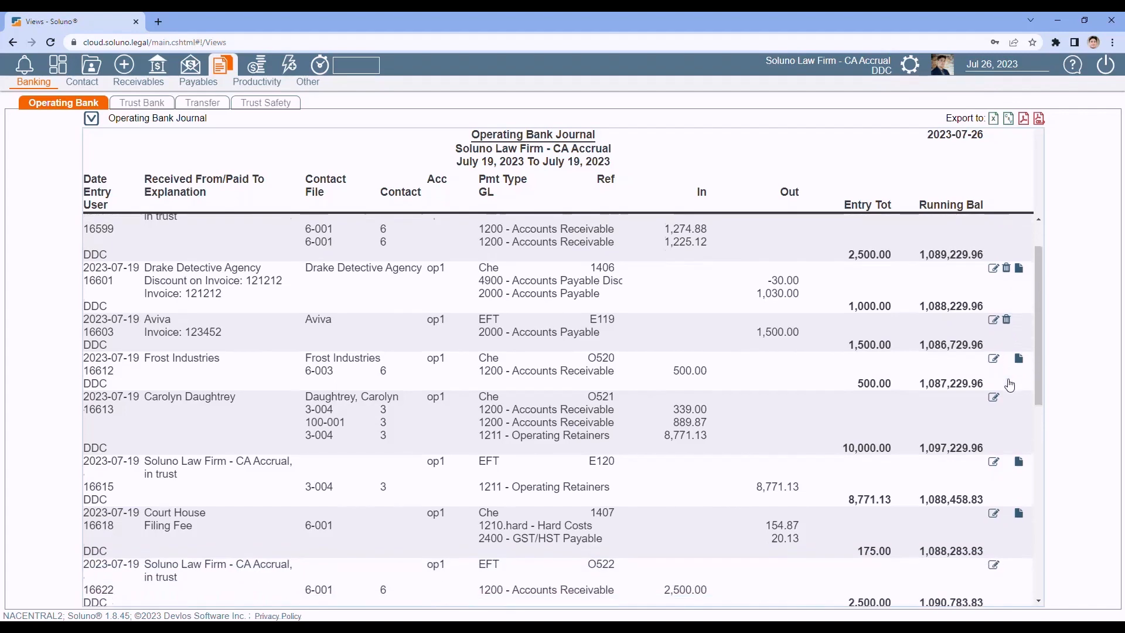
{"action": "scroll", "coordinate": [1010, 384], "scroll_direction": "down", "scroll_amount": 4}
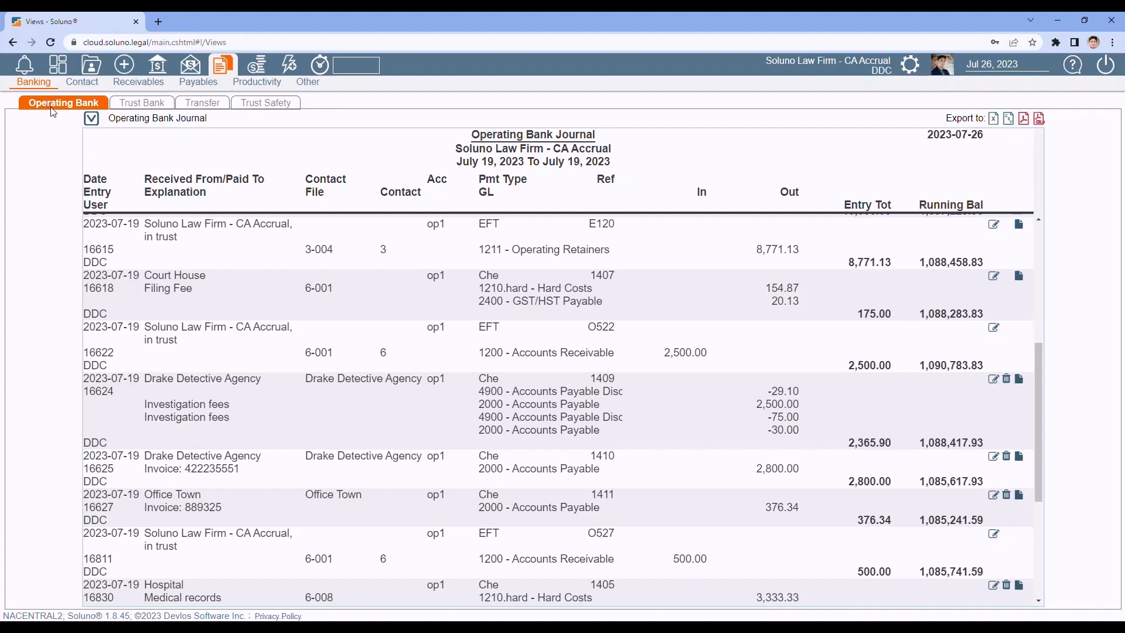
Look through the Trust Bank, Transfer and Trust Safety views, and return to the Operating Bank Journal.
{"action": "left_click", "coordinate": [139, 105]}
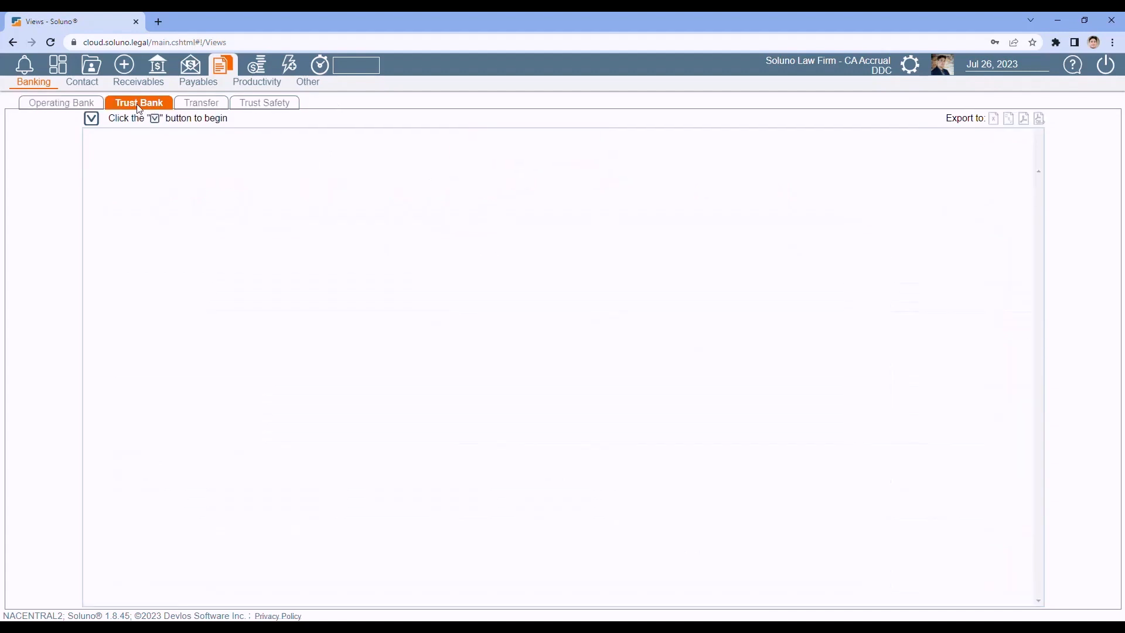
{"action": "left_click", "coordinate": [200, 105]}
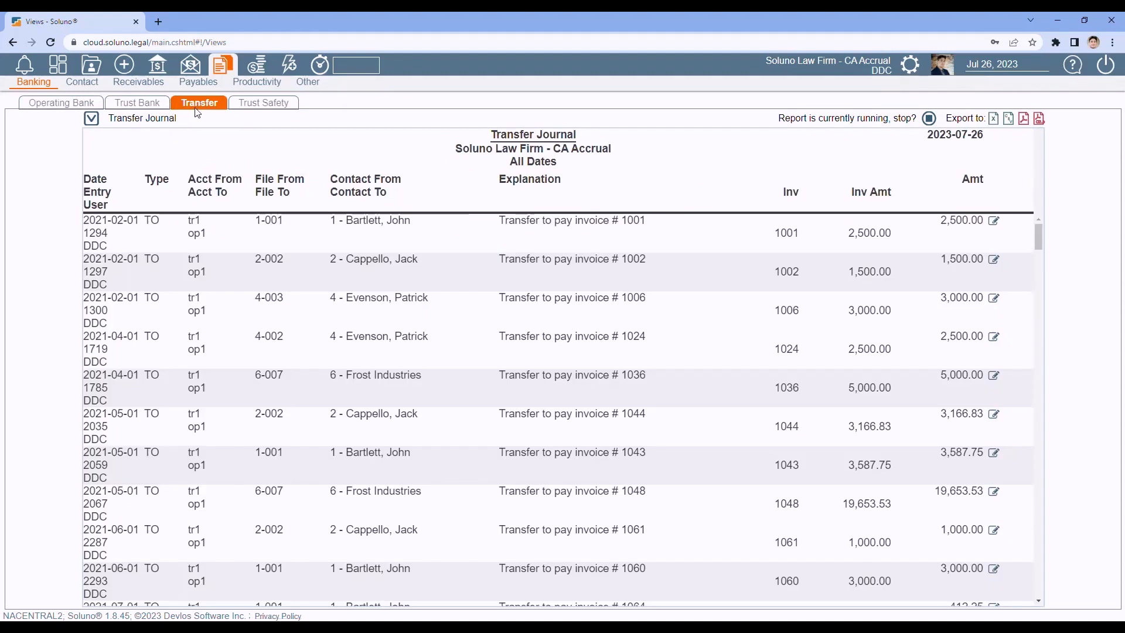
{"action": "left_click", "coordinate": [266, 108]}
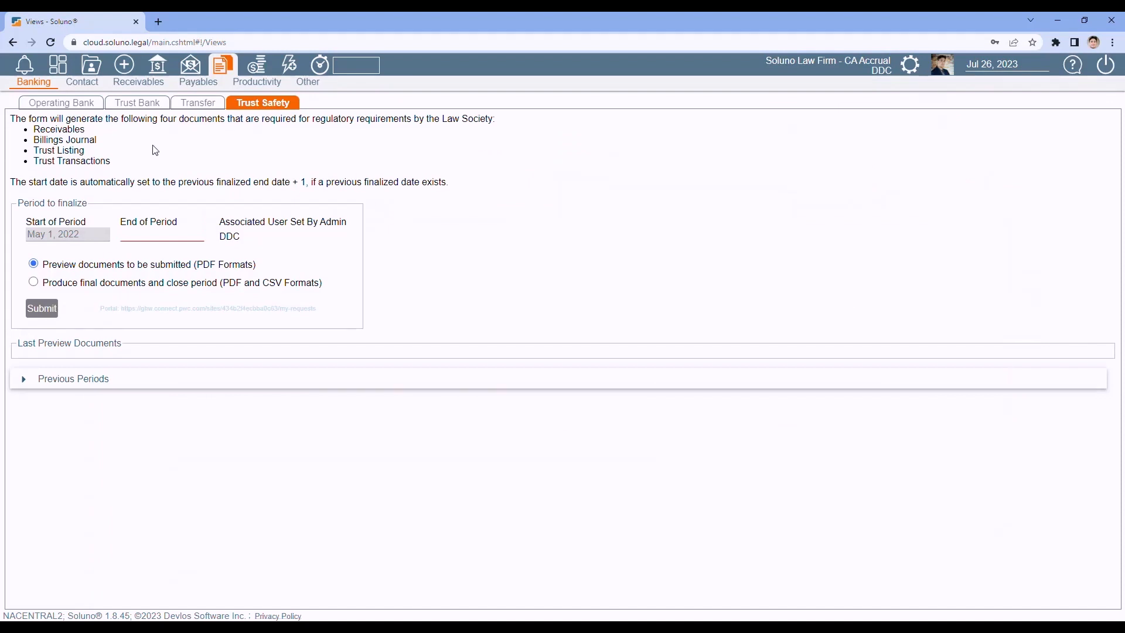
{"action": "left_click", "coordinate": [45, 108]}
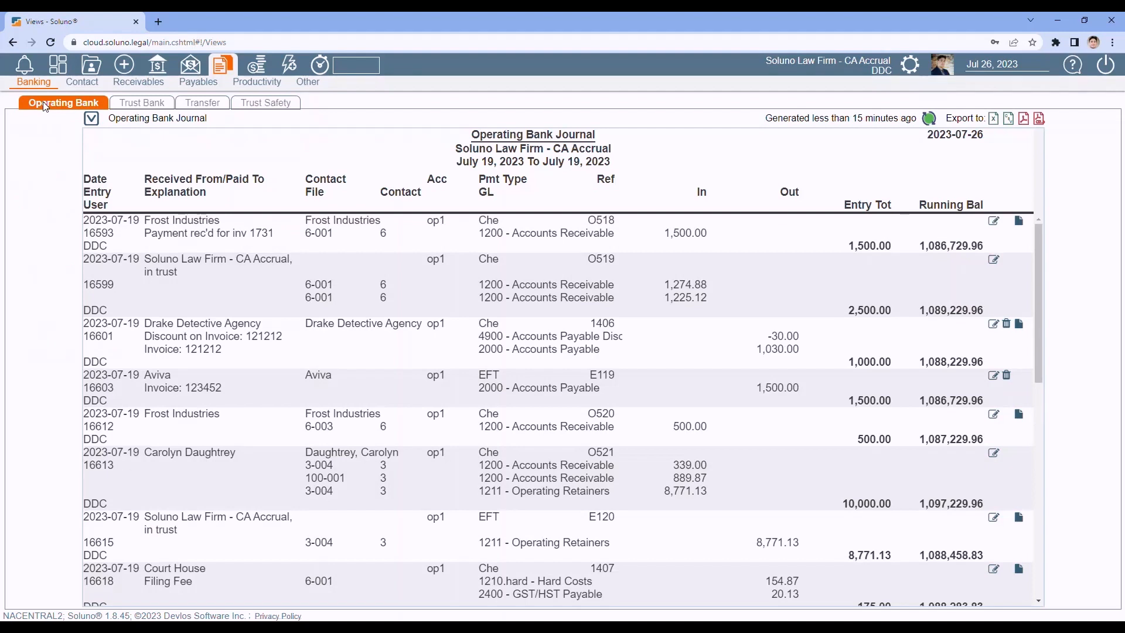
In the Operating Bank options, select the op view and clear the start and end dates.
{"action": "left_click", "coordinate": [92, 120]}
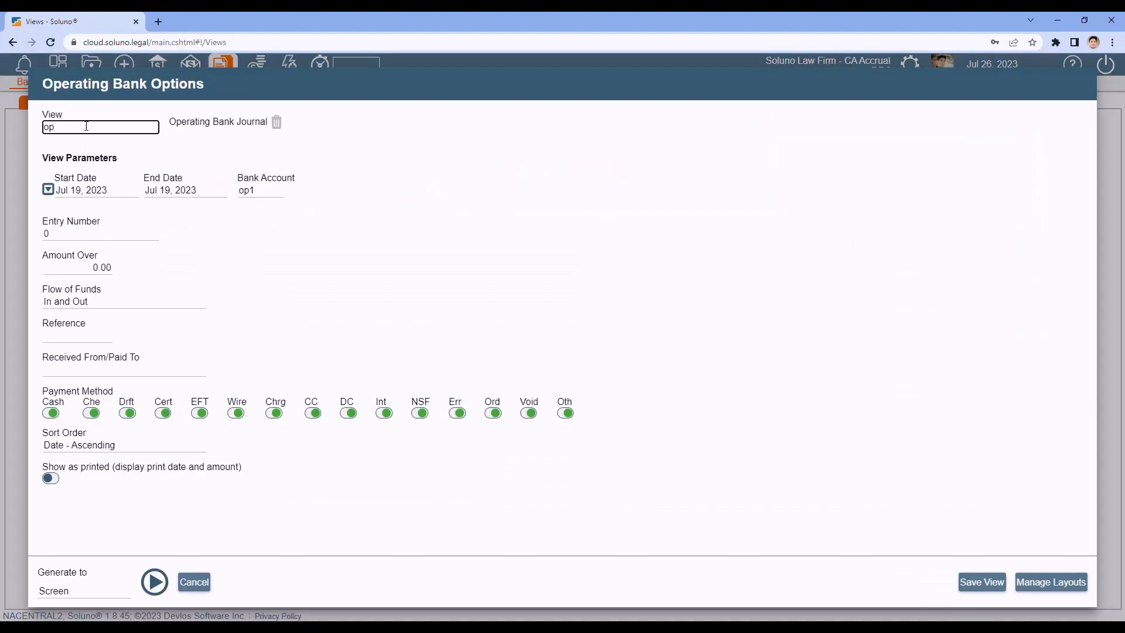
{"action": "left_click", "coordinate": [85, 126]}
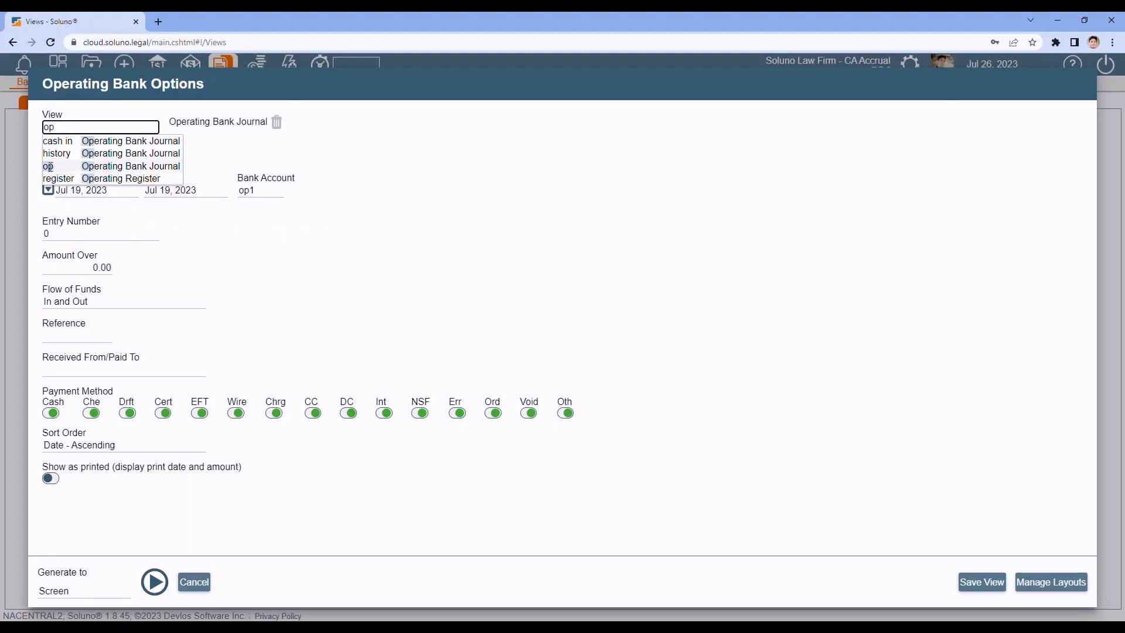
{"action": "left_click", "coordinate": [102, 166]}
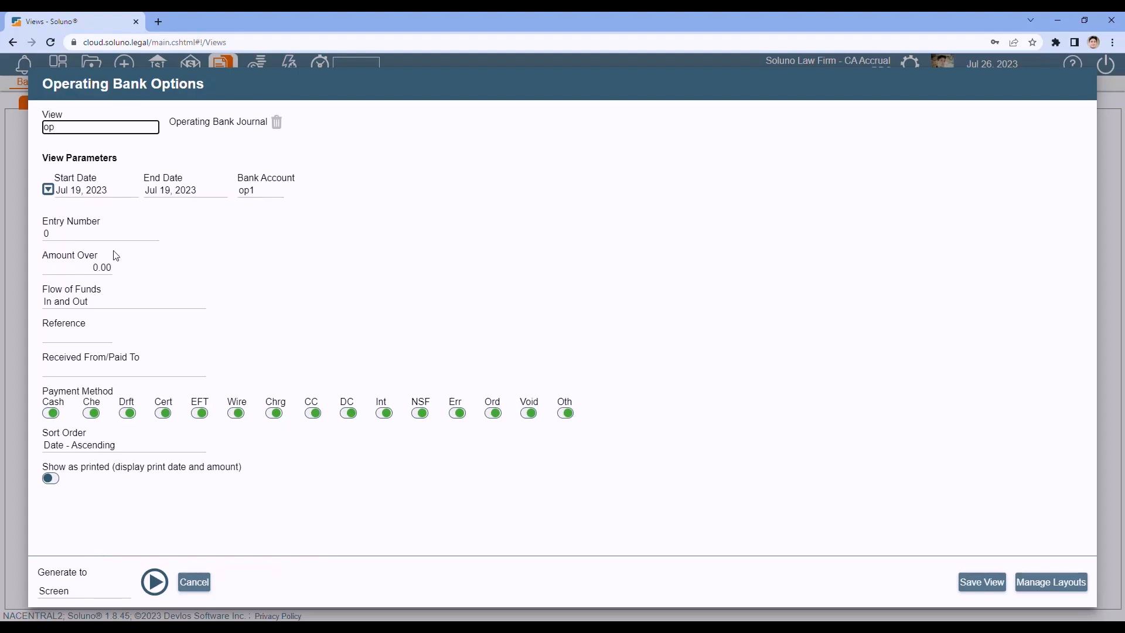
{"action": "left_click", "coordinate": [109, 190]}
{"action": "left_click_drag", "start_coordinate": [109, 191], "coordinate": [36, 191]}
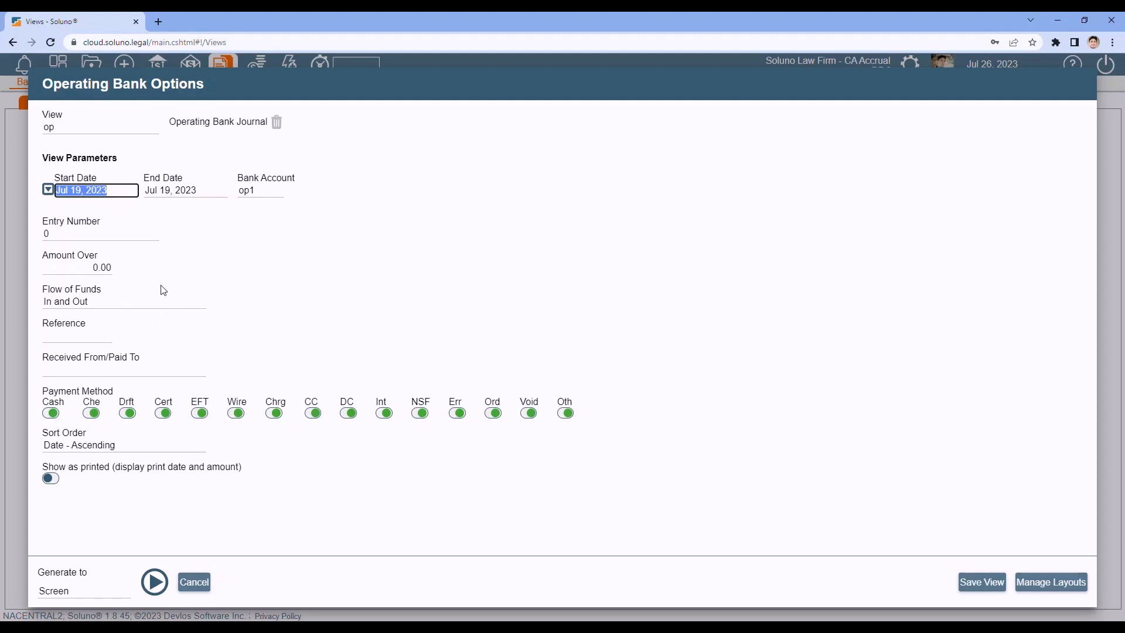
{"action": "key", "text": "BackSpace"}
{"action": "left_click_drag", "start_coordinate": [207, 190], "coordinate": [146, 191]}
{"action": "key", "text": "BackSpace"}
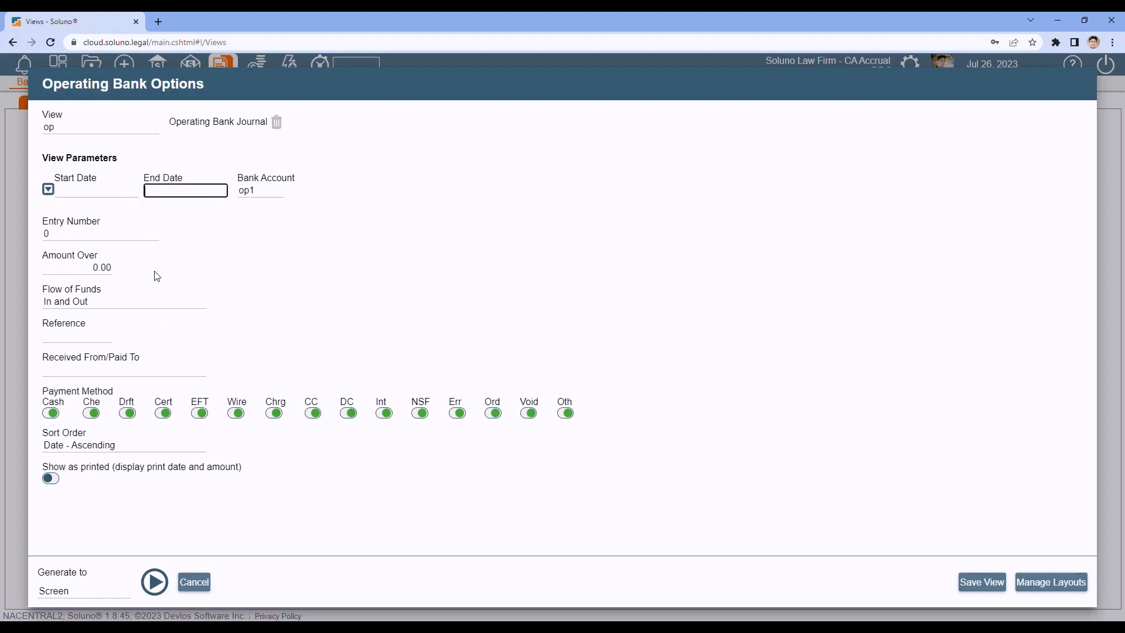
Clear the bank account filter and generate the Operating Bank Journal to screen for all dates.
{"action": "left_click", "coordinate": [263, 199]}
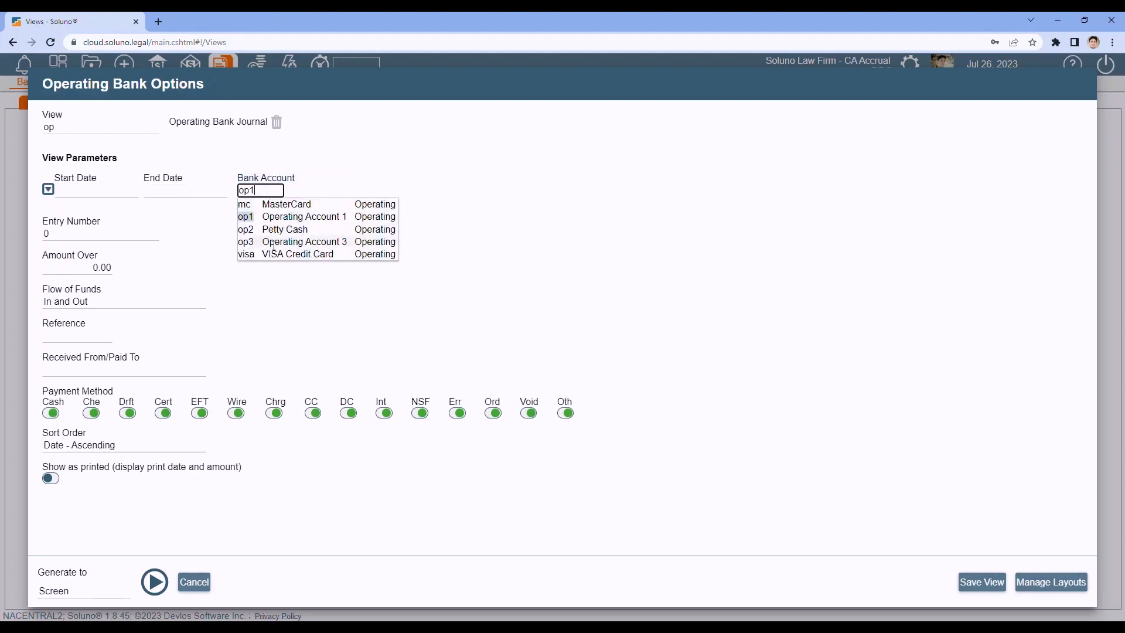
{"action": "left_click", "coordinate": [290, 320]}
{"action": "left_click_drag", "start_coordinate": [261, 191], "coordinate": [216, 208]}
{"action": "key", "text": "BackSpace"}
{"action": "left_click", "coordinate": [393, 340]}
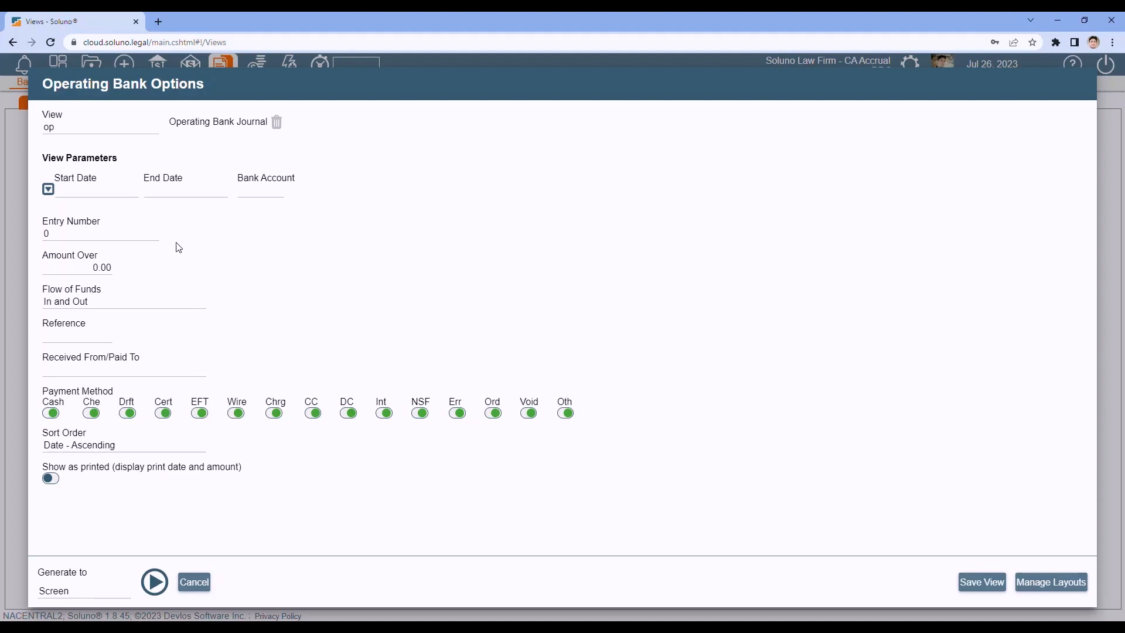
{"action": "left_click", "coordinate": [154, 583]}
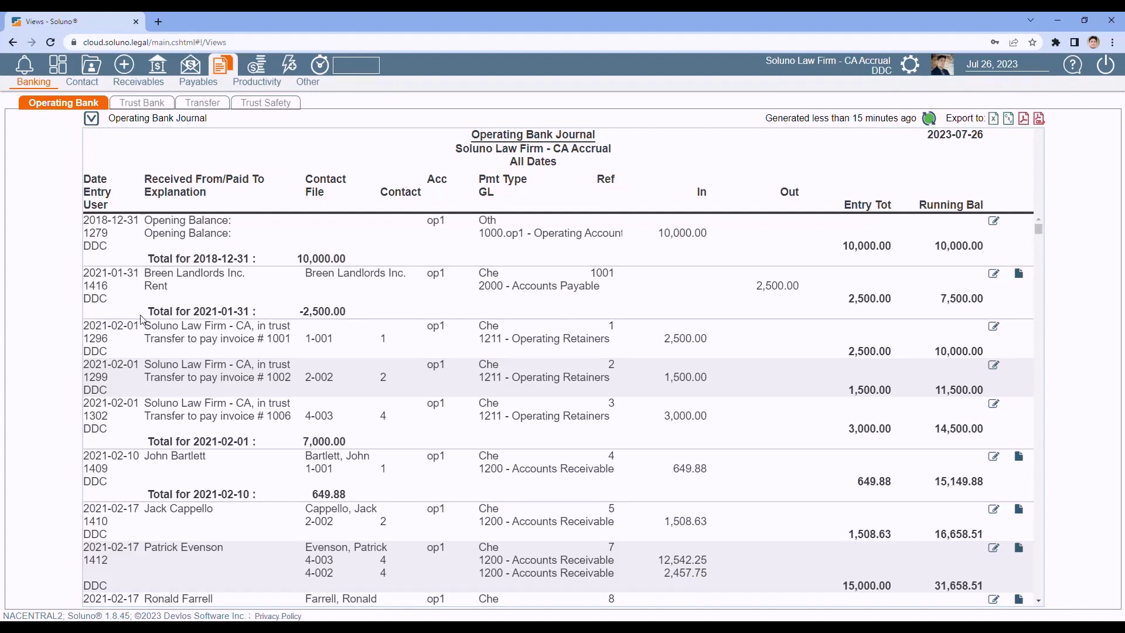
Set the journal's date range to Jun 1, 2023 through Jun 30, 2023 and its bank account to op1.
{"action": "left_click", "coordinate": [89, 119]}
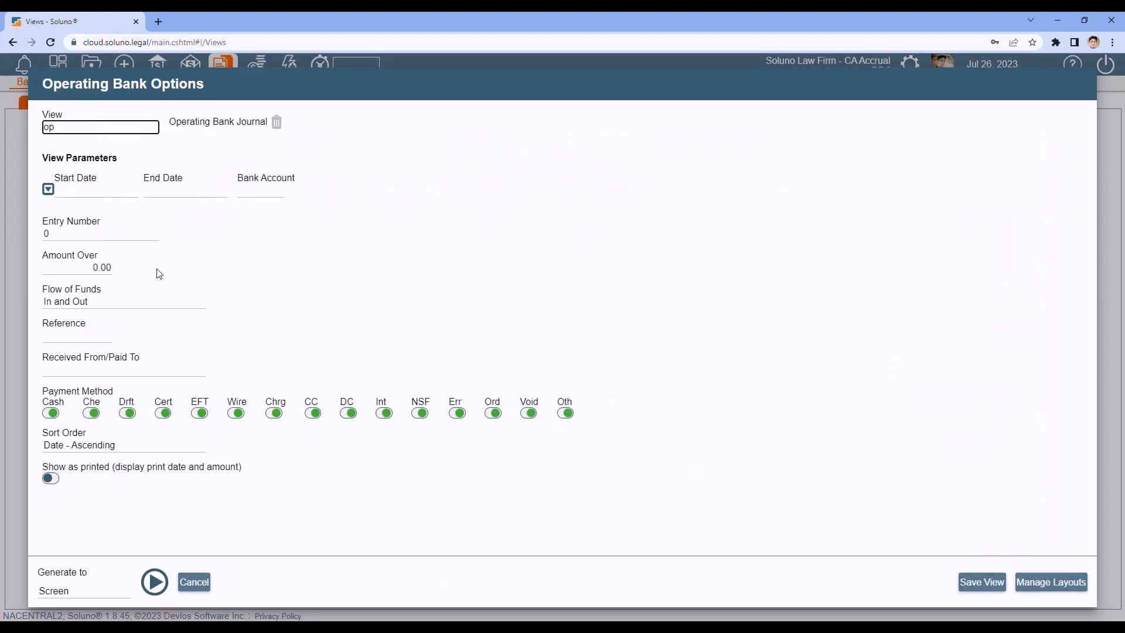
{"action": "left_click", "coordinate": [96, 190]}
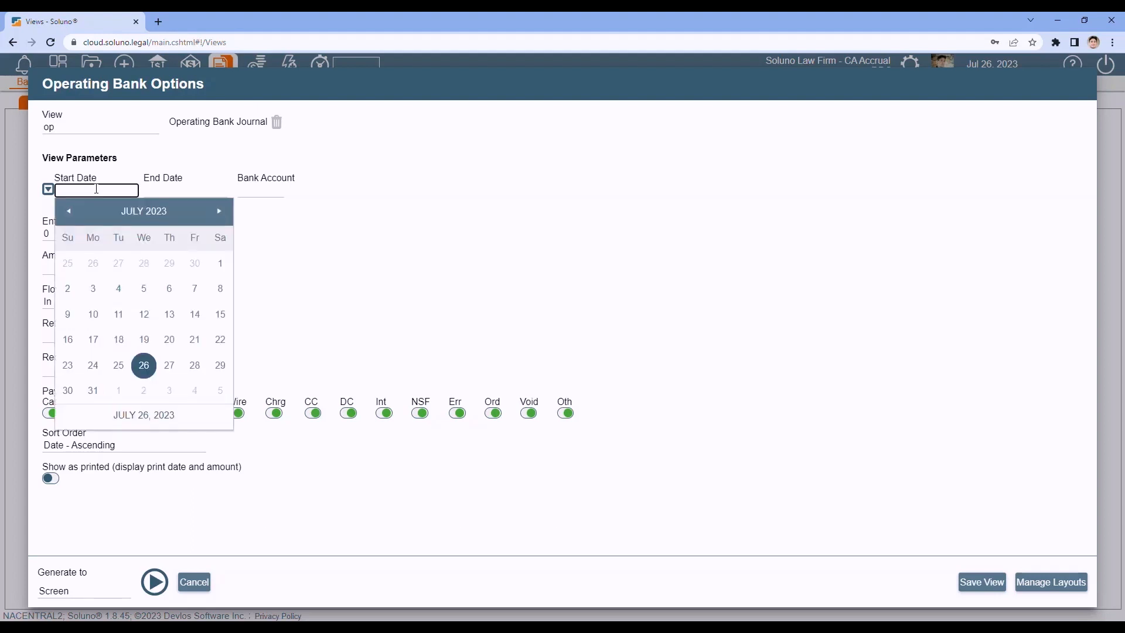
{"action": "left_click", "coordinate": [77, 213]}
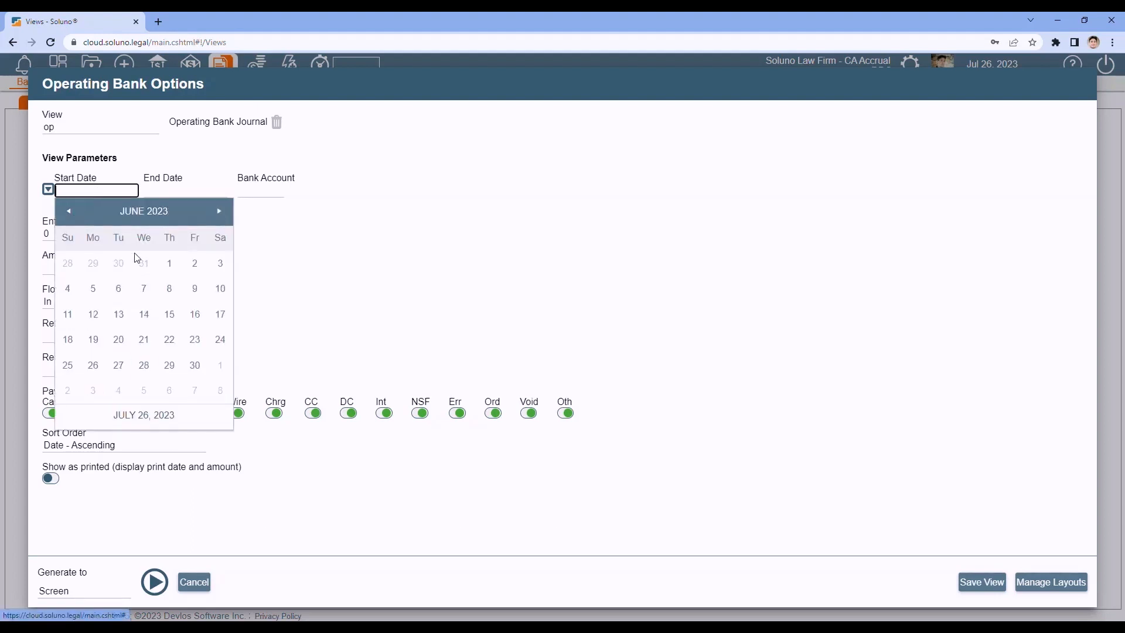
{"action": "left_click", "coordinate": [169, 264]}
{"action": "left_click", "coordinate": [170, 191]}
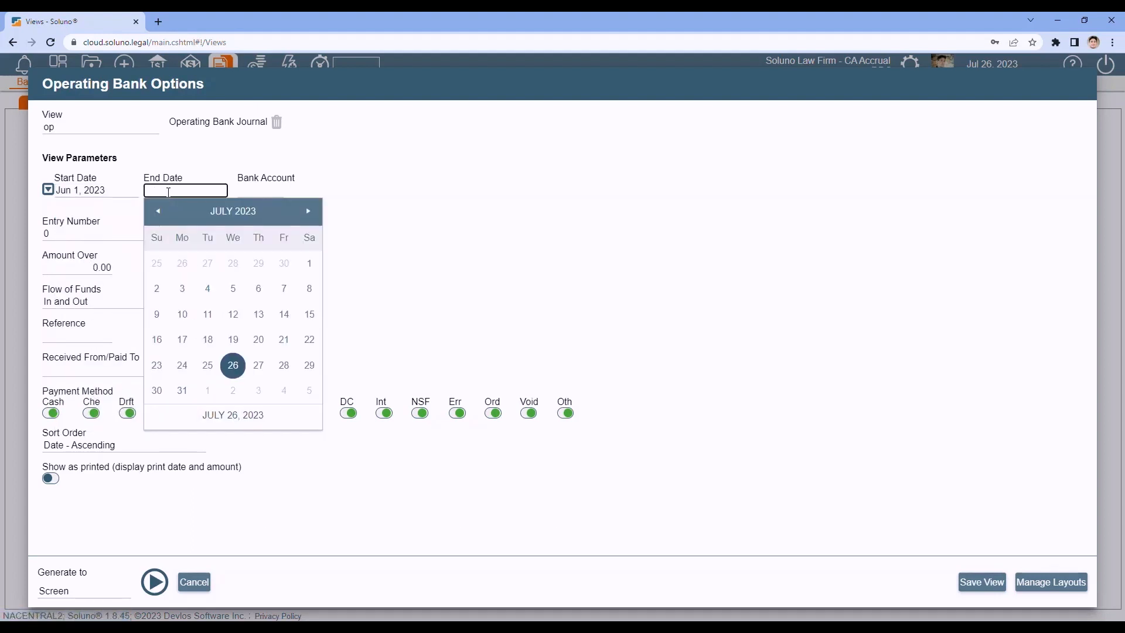
{"action": "left_click", "coordinate": [157, 211]}
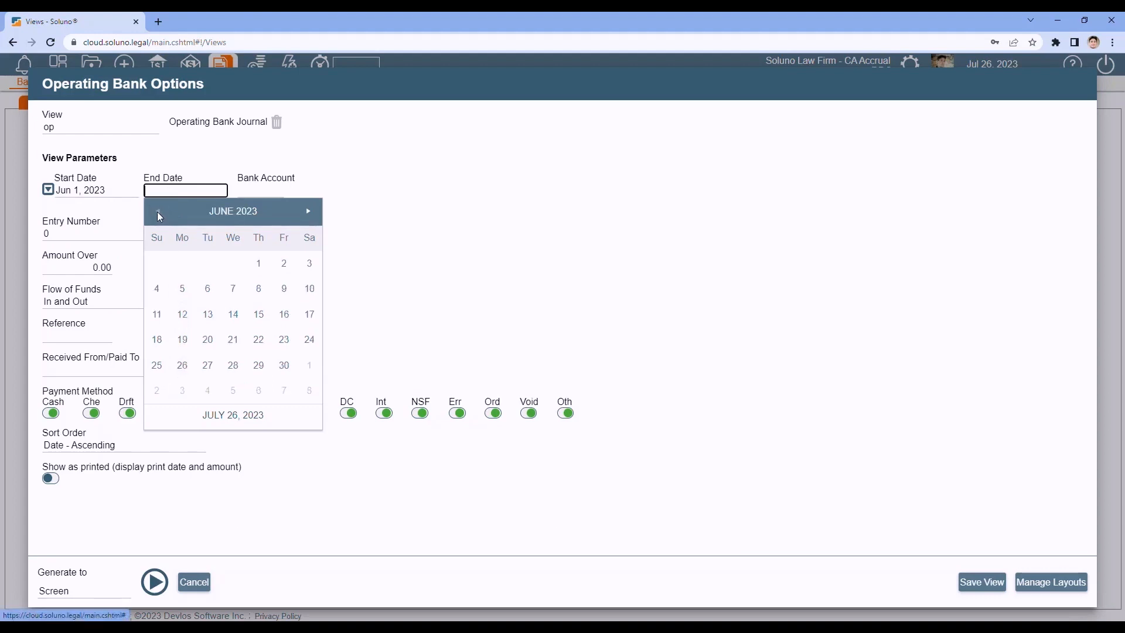
{"action": "left_click", "coordinate": [284, 365]}
{"action": "left_click", "coordinate": [254, 191]}
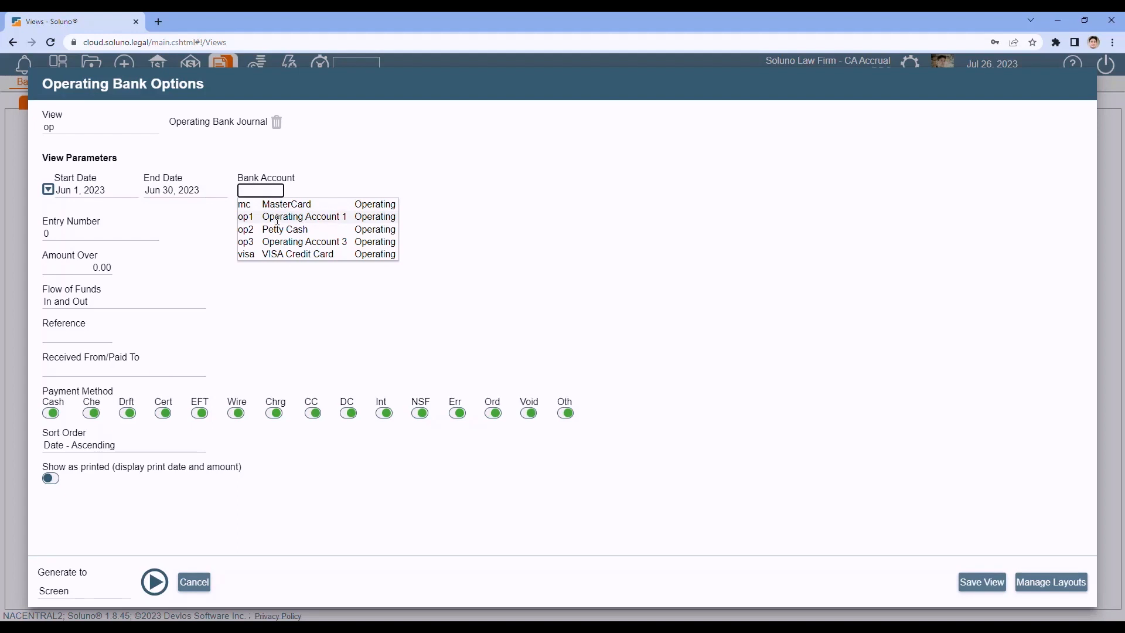
{"action": "left_click", "coordinate": [276, 216]}
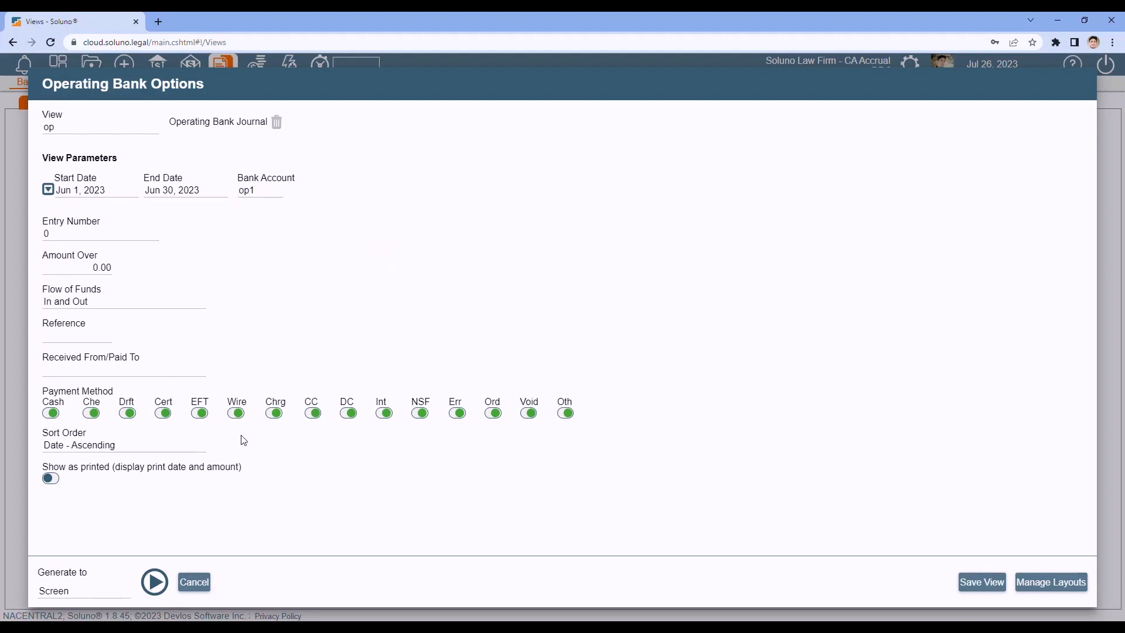
Filter the journal to amounts over 5,000.00 with the flow of funds Out, and generate it to screen.
{"action": "left_click", "coordinate": [68, 270]}
{"action": "type", "text": "5000"}
{"action": "left_click", "coordinate": [102, 300]}
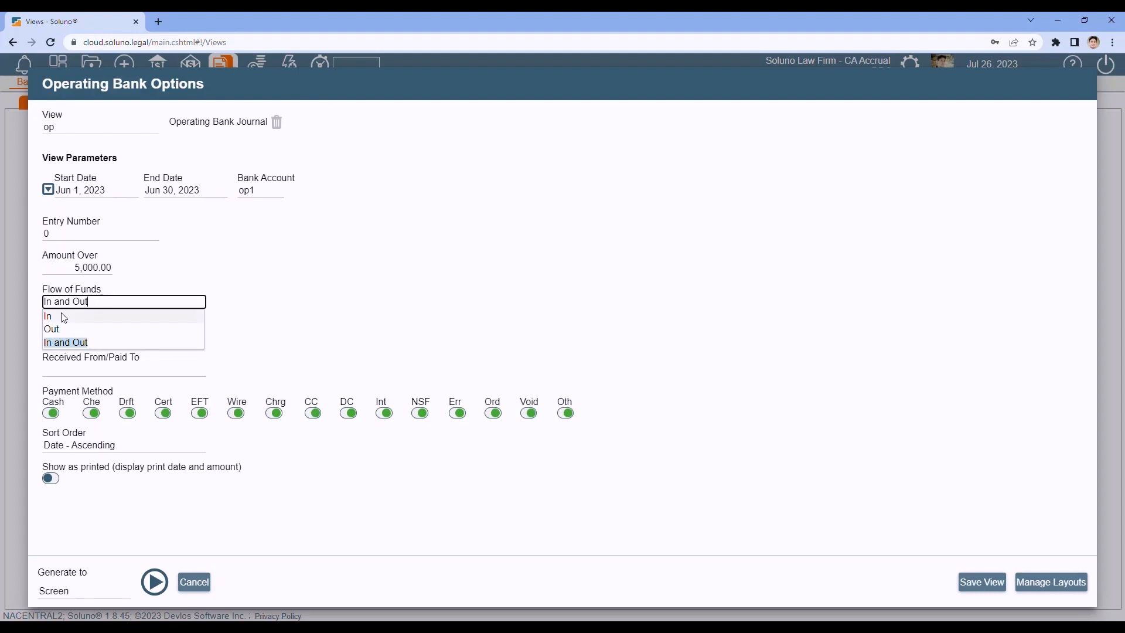
{"action": "left_click", "coordinate": [64, 330]}
{"action": "left_click", "coordinate": [316, 274]}
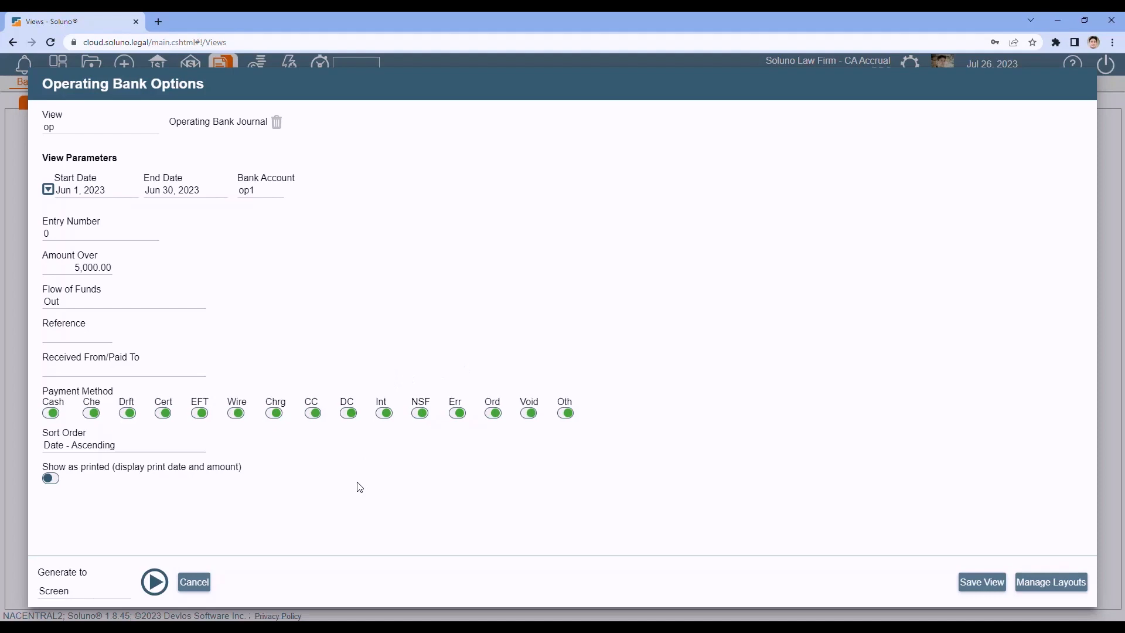
{"action": "left_click", "coordinate": [156, 583]}
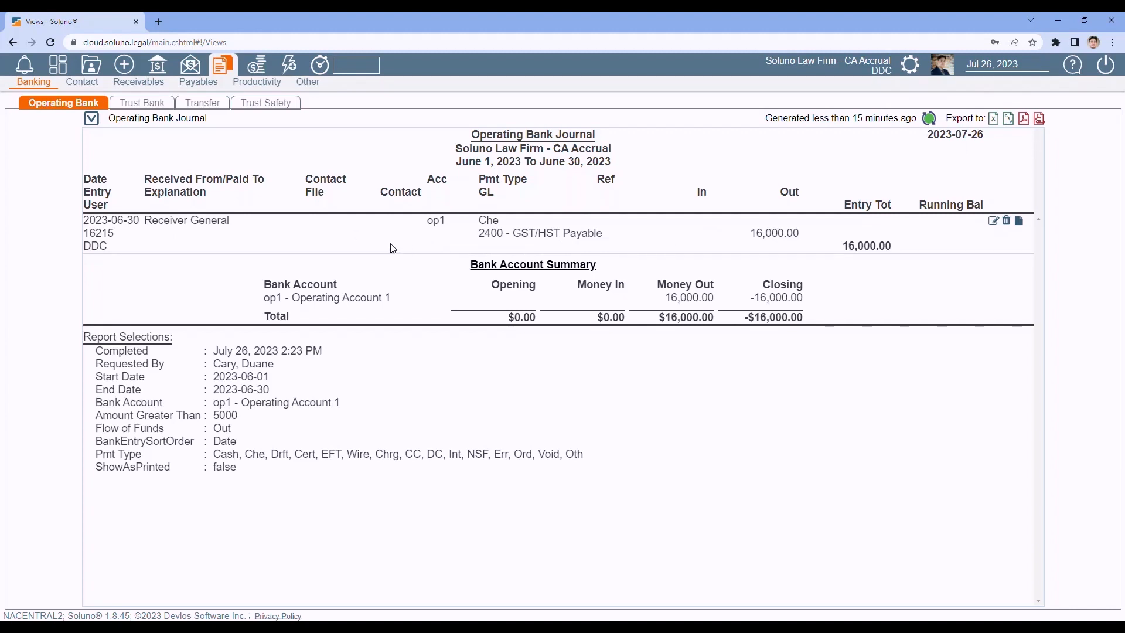
Clear the start and end dates in the Operating Bank options.
{"action": "left_click", "coordinate": [91, 119]}
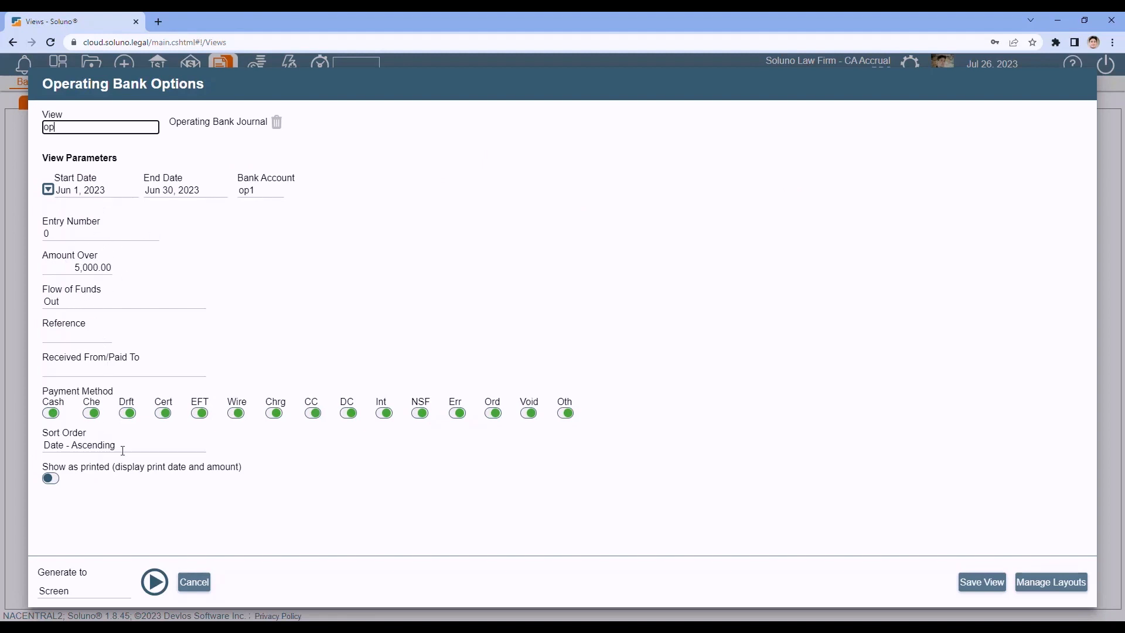
{"action": "left_click_drag", "start_coordinate": [113, 193], "coordinate": [23, 182]}
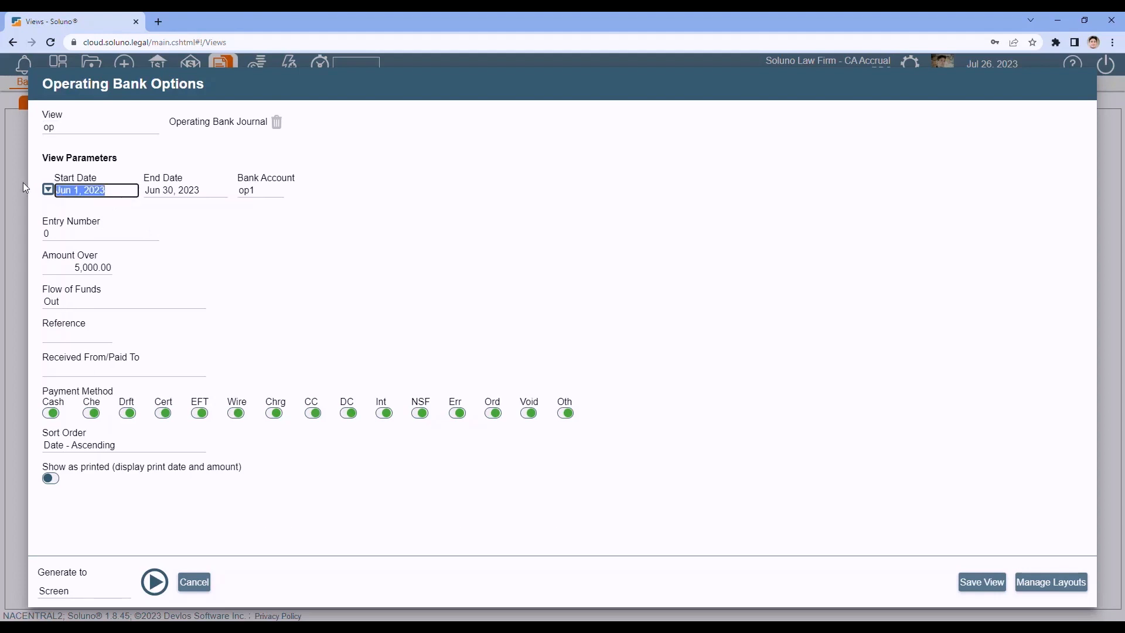
{"action": "key", "text": "Delete"}
{"action": "key", "text": "Tab"}
{"action": "key", "text": "Delete"}
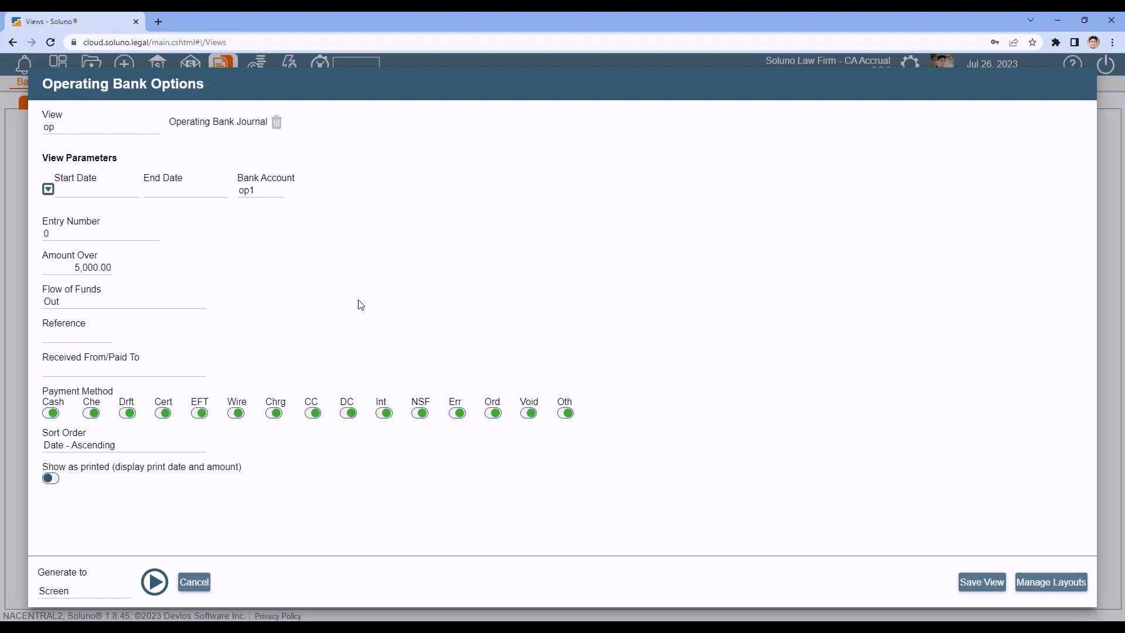
Save the current filter settings as a public view named op2 with the description "5000 or more out of bank".
{"action": "left_click", "coordinate": [981, 583]}
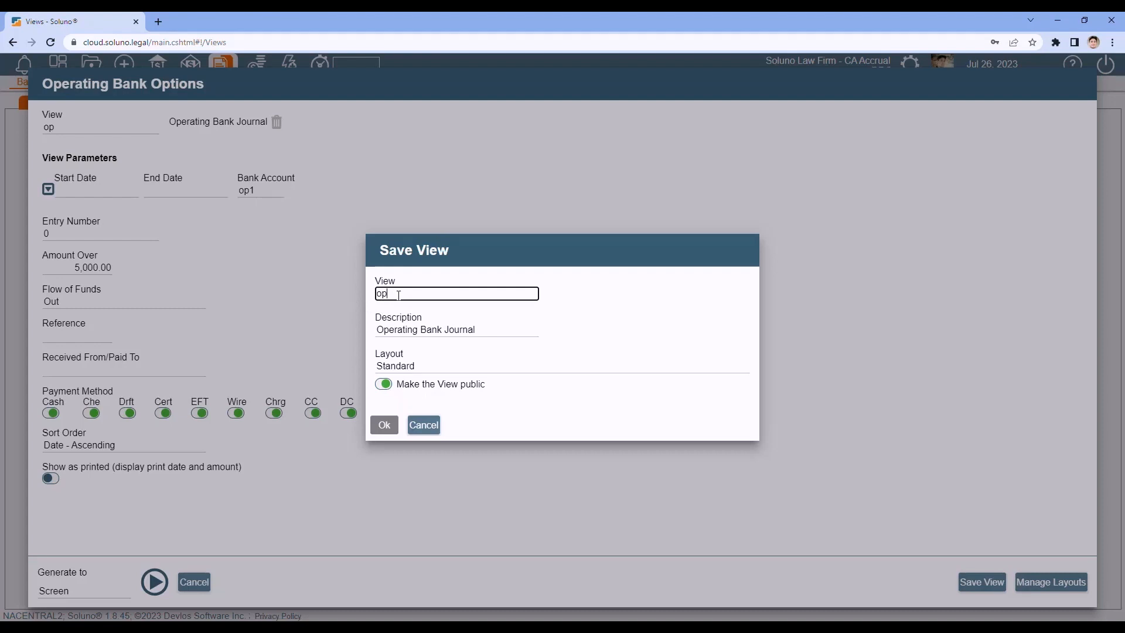
{"action": "type", "text": "2"}
{"action": "left_click", "coordinate": [489, 328]}
{"action": "left_click_drag", "start_coordinate": [489, 329], "coordinate": [162, 333]}
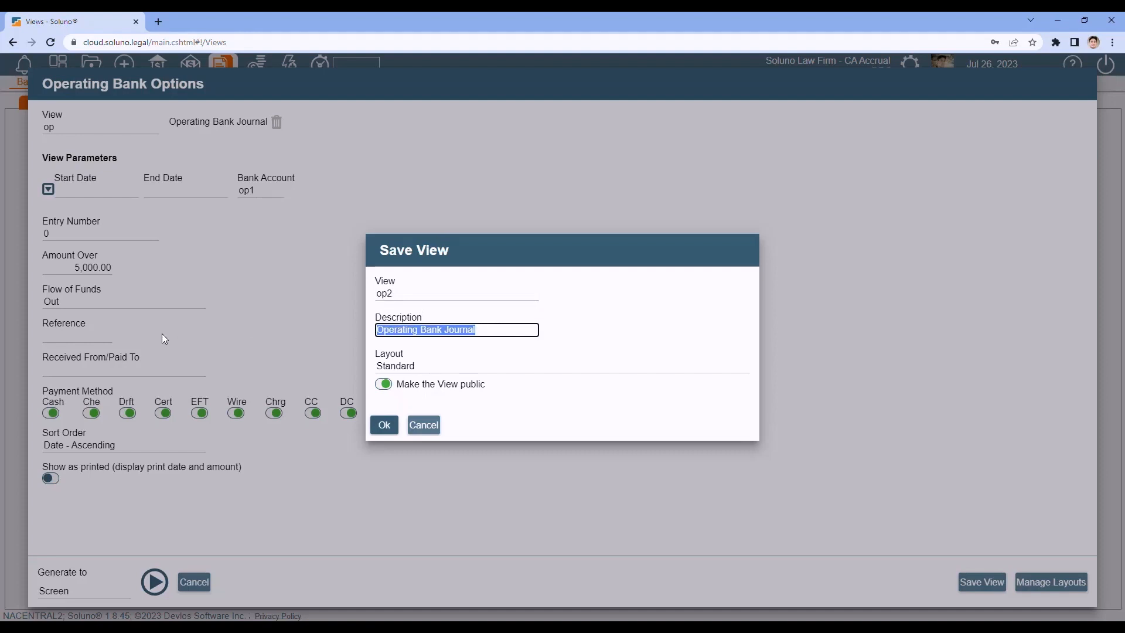
{"action": "type", "text": "500"}
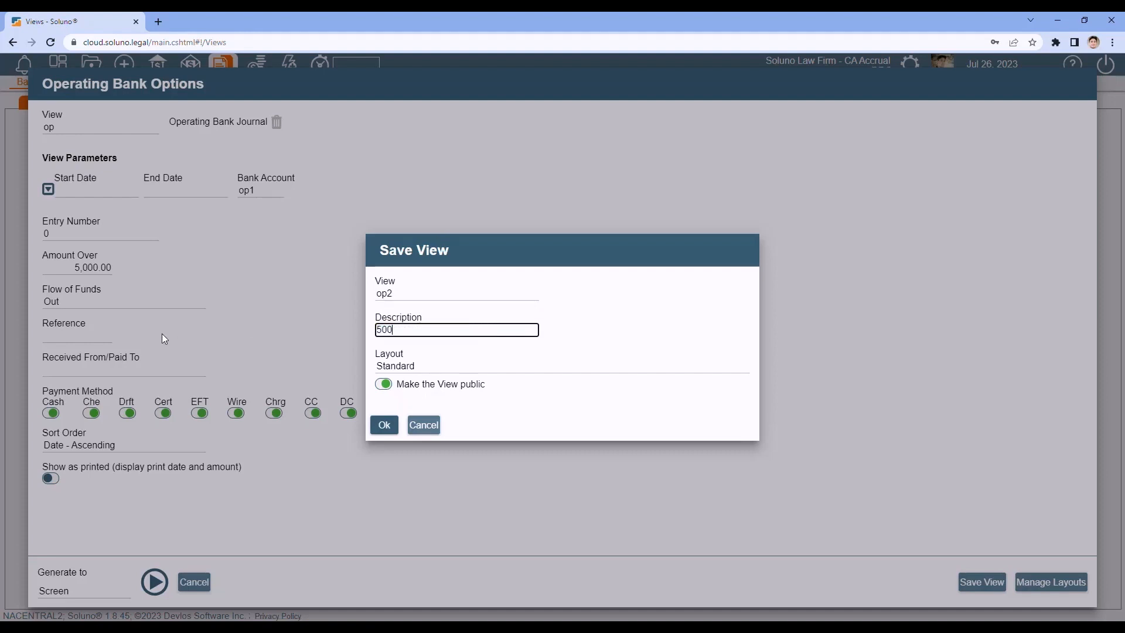
{"action": "type", "text": "0 or more out of bank"}
{"action": "left_click", "coordinate": [384, 384]}
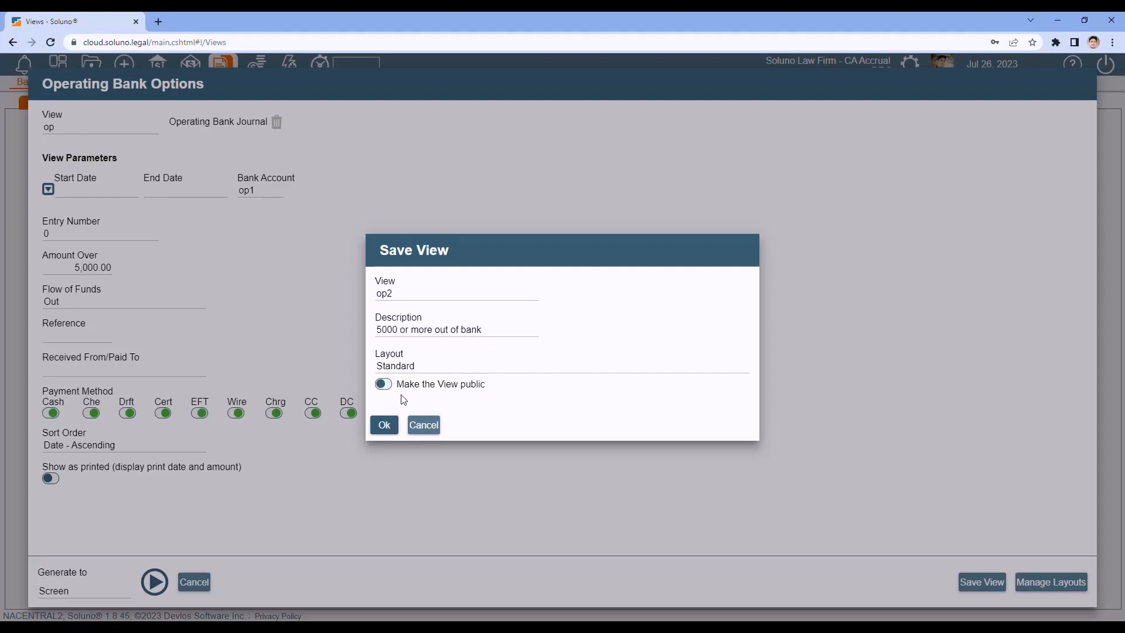
{"action": "left_click", "coordinate": [384, 385]}
{"action": "left_click", "coordinate": [385, 426]}
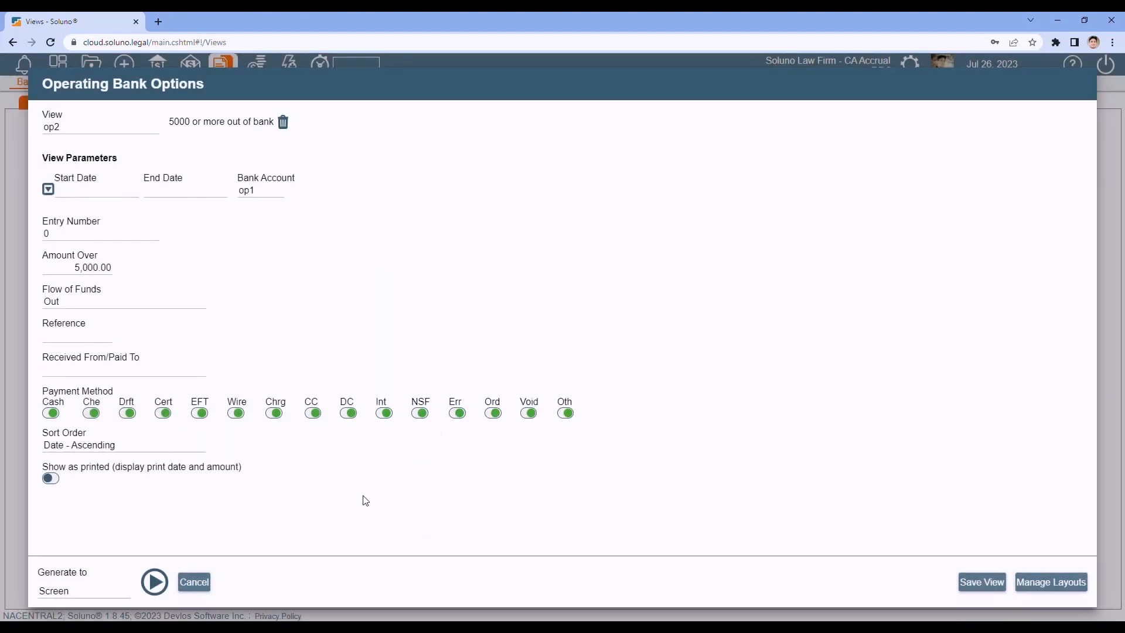
Check the list of available Operating Bank views for op2 and close the options without generating.
{"action": "left_click", "coordinate": [85, 130]}
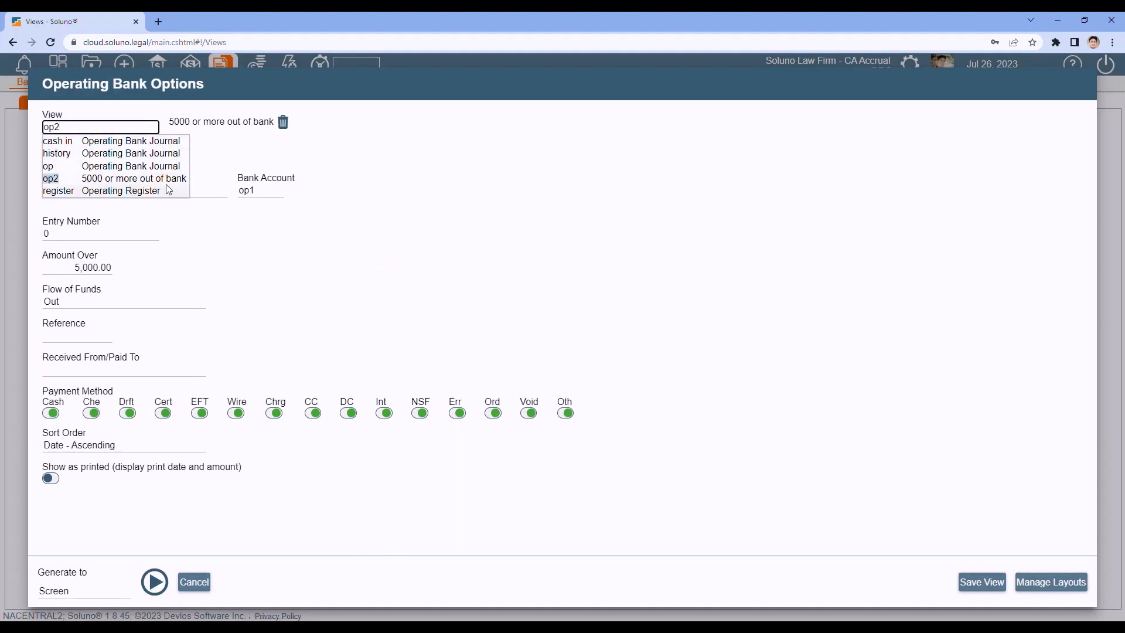
{"action": "left_click", "coordinate": [409, 310]}
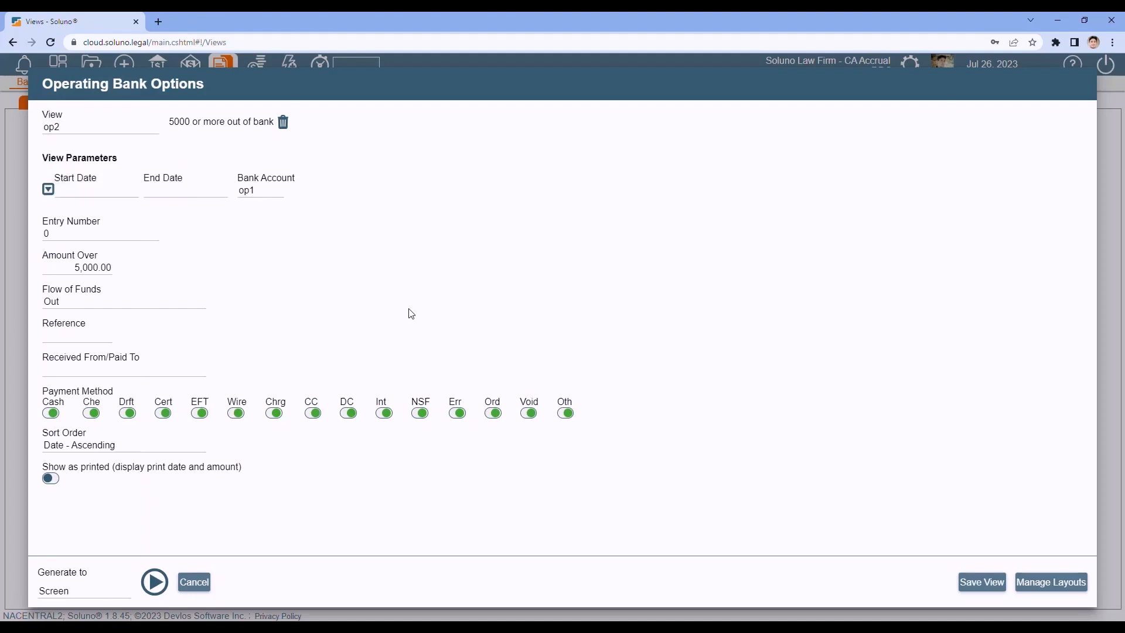
{"action": "left_click", "coordinate": [196, 583]}
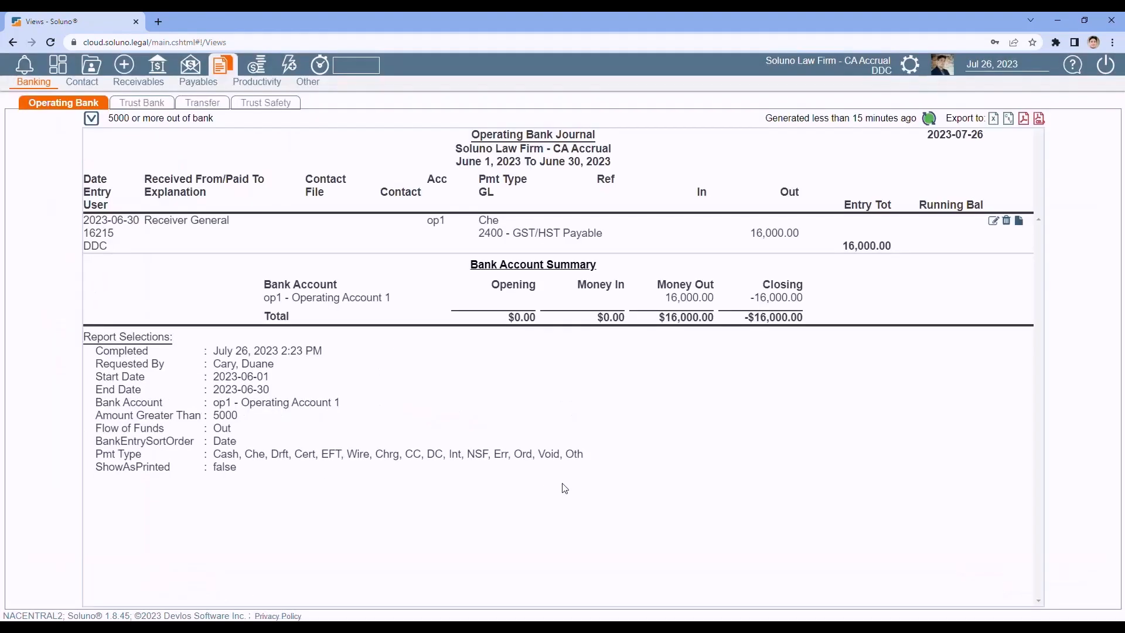
Select the op2 view in the Operating Bank options and set its start date to May 1, 2023.
{"action": "left_click", "coordinate": [92, 120]}
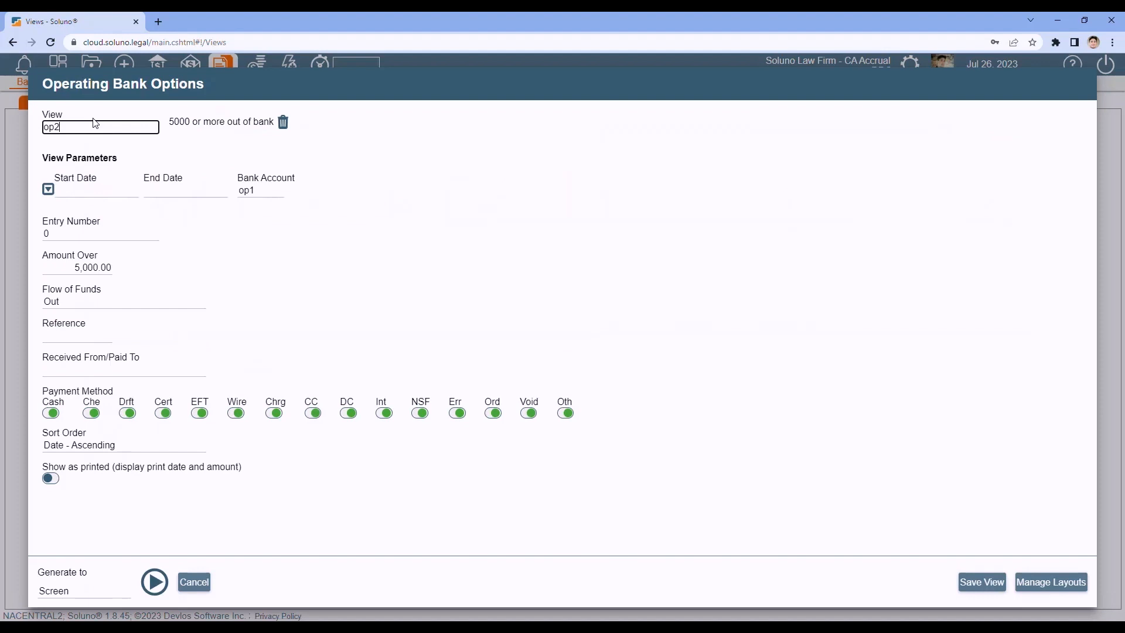
{"action": "left_click", "coordinate": [87, 125]}
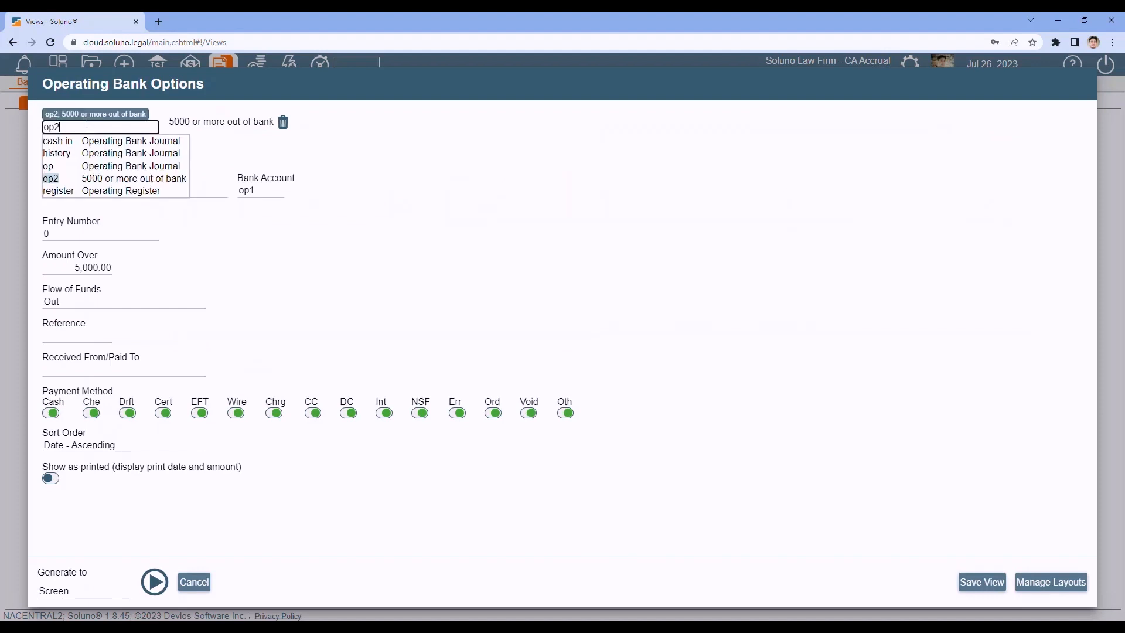
{"action": "left_click", "coordinate": [94, 179]}
{"action": "left_click", "coordinate": [107, 191]}
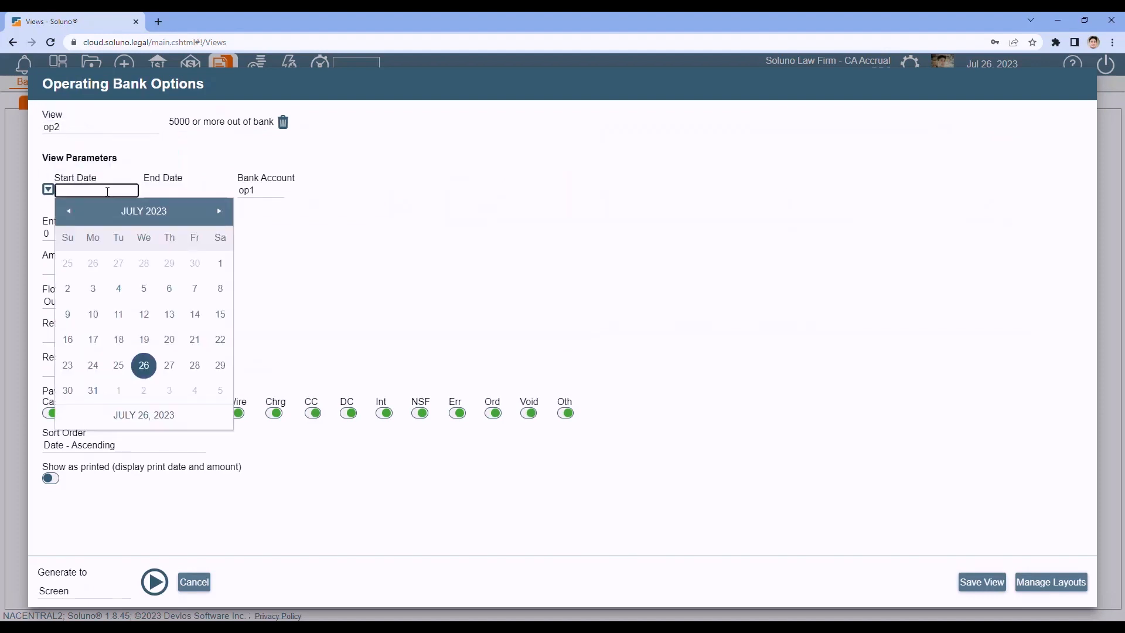
{"action": "left_click", "coordinate": [68, 214]}
{"action": "left_click", "coordinate": [68, 193]}
{"action": "left_click", "coordinate": [69, 212]}
{"action": "left_click", "coordinate": [69, 212]}
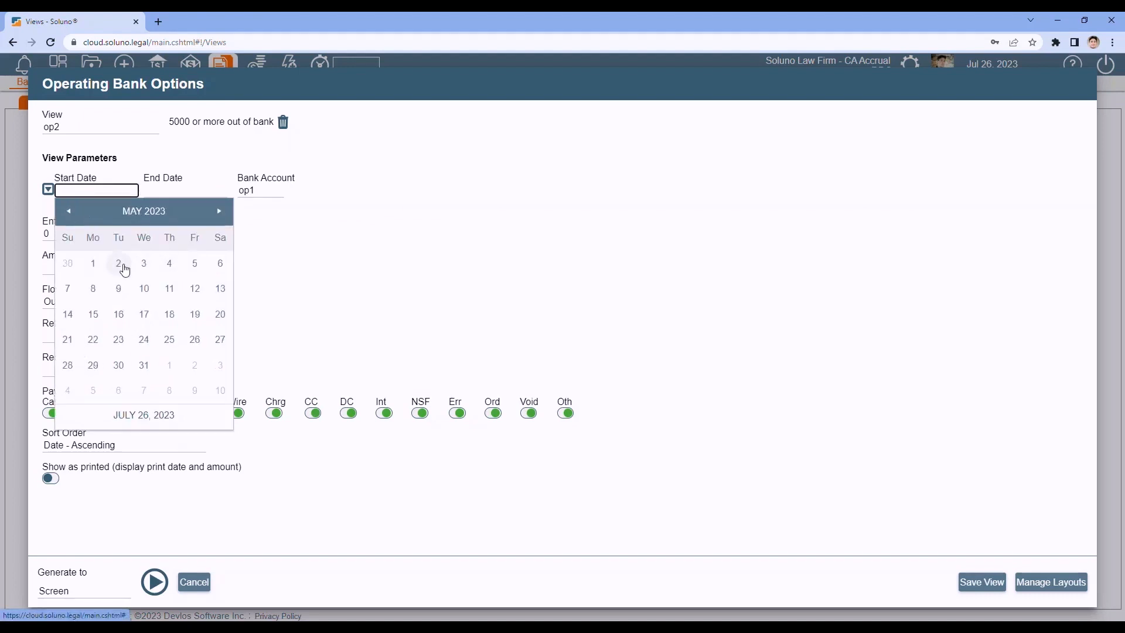
{"action": "left_click", "coordinate": [94, 264]}
Set the end date to May 31, 2023 and generate the op2 view to screen.
{"action": "left_click", "coordinate": [156, 191]}
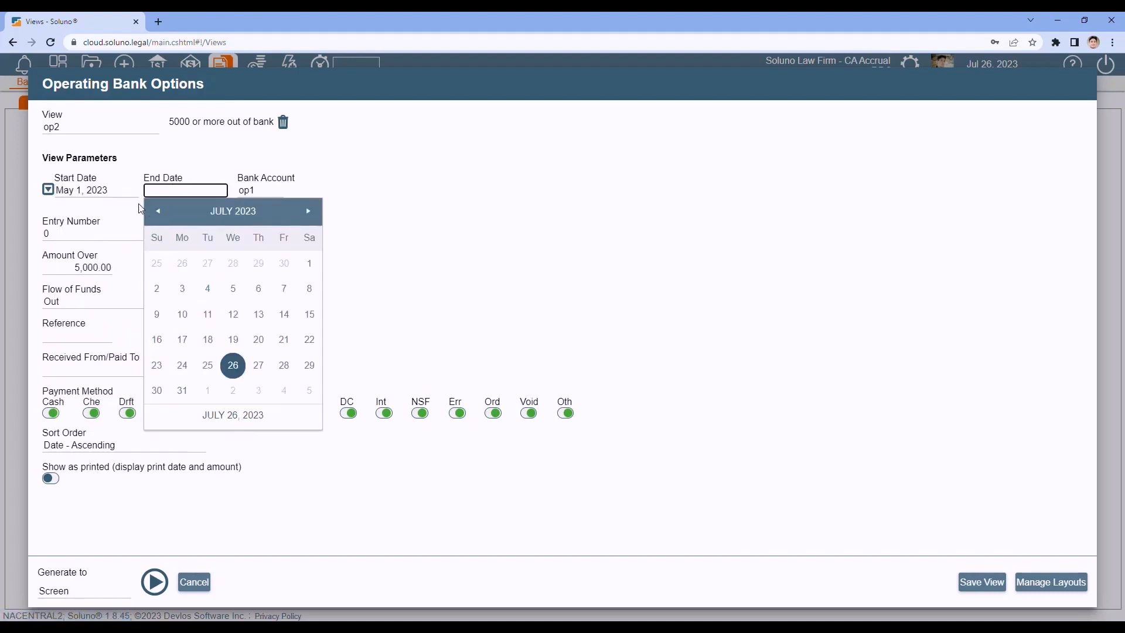
{"action": "left_click", "coordinate": [152, 212]}
{"action": "left_click", "coordinate": [152, 213]}
{"action": "left_click", "coordinate": [234, 366]}
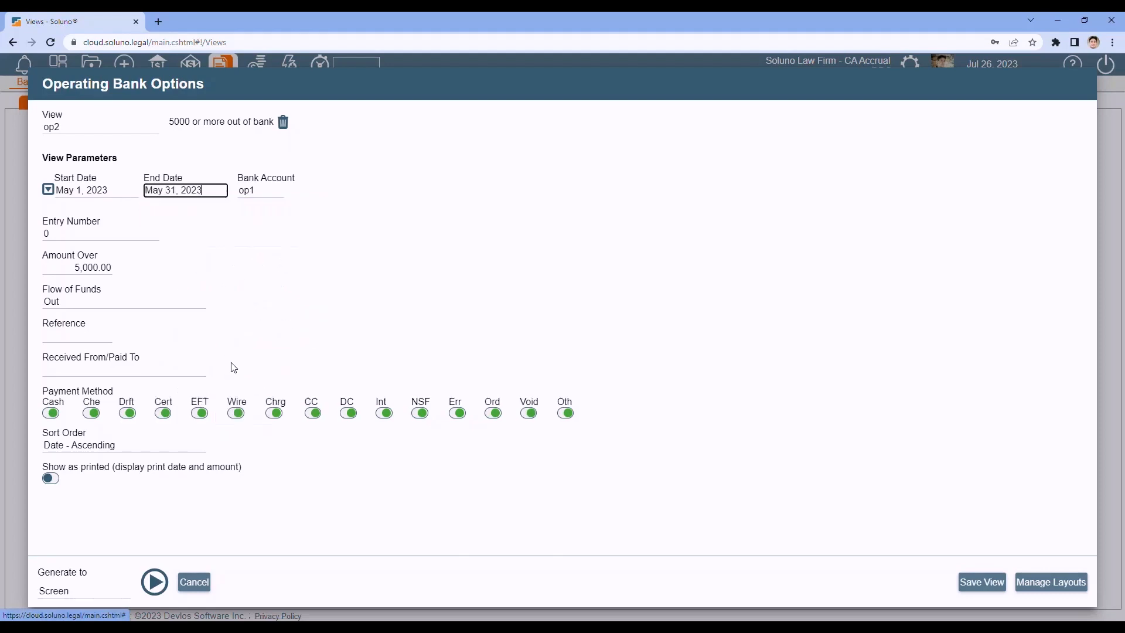
{"action": "left_click", "coordinate": [156, 586]}
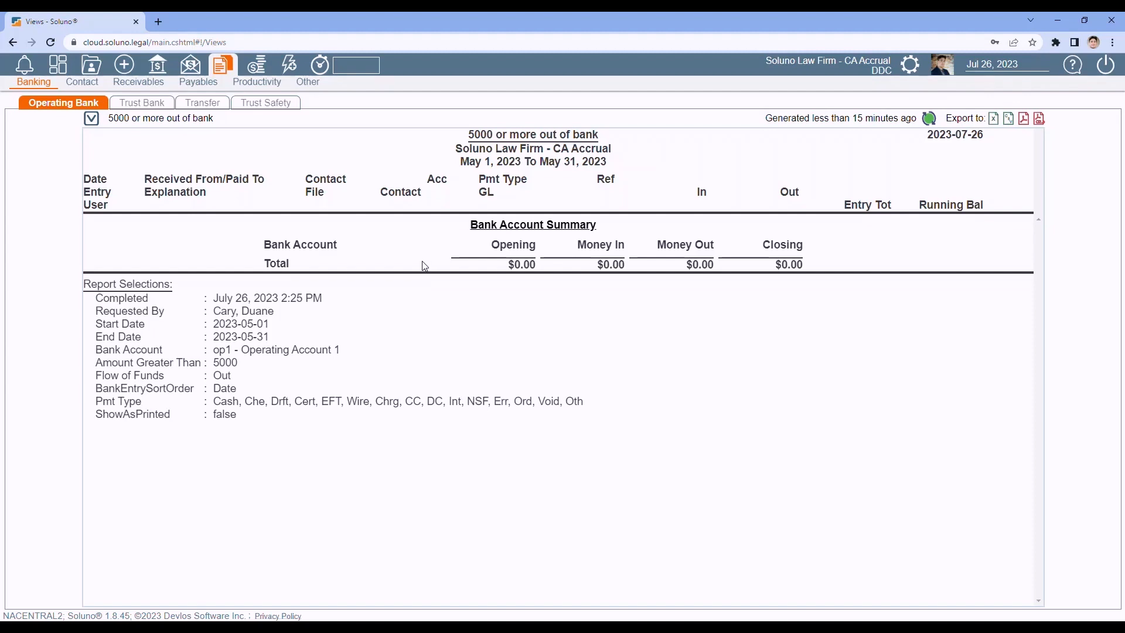
Delete the custom op2 view from the Operating Bank options.
{"action": "left_click", "coordinate": [100, 124]}
{"action": "left_click", "coordinate": [102, 129]}
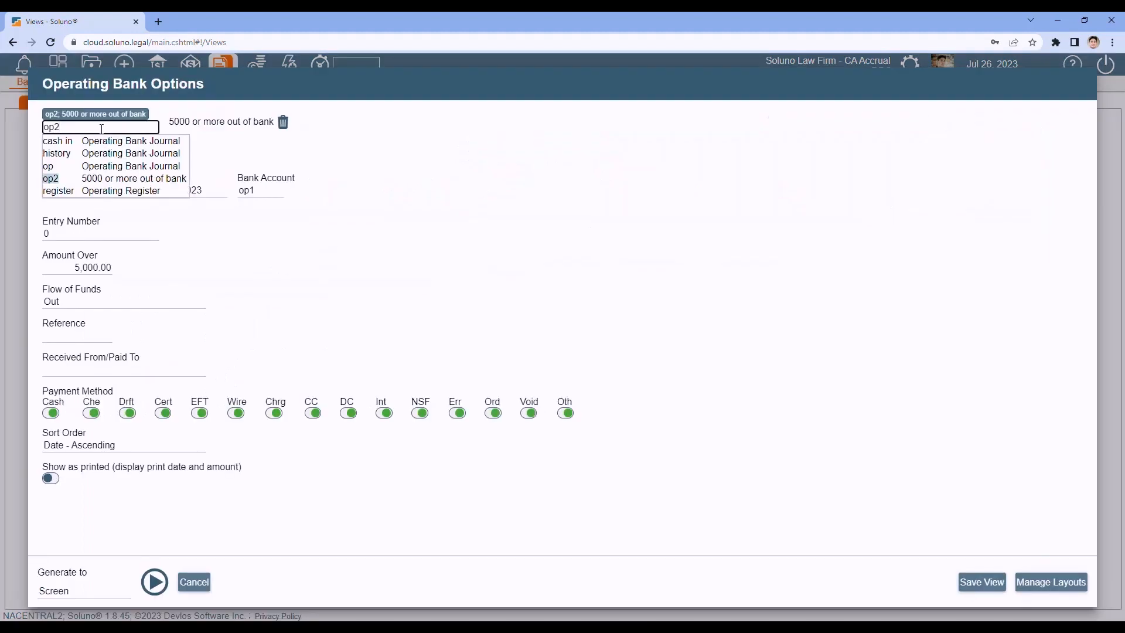
{"action": "left_click", "coordinate": [104, 180]}
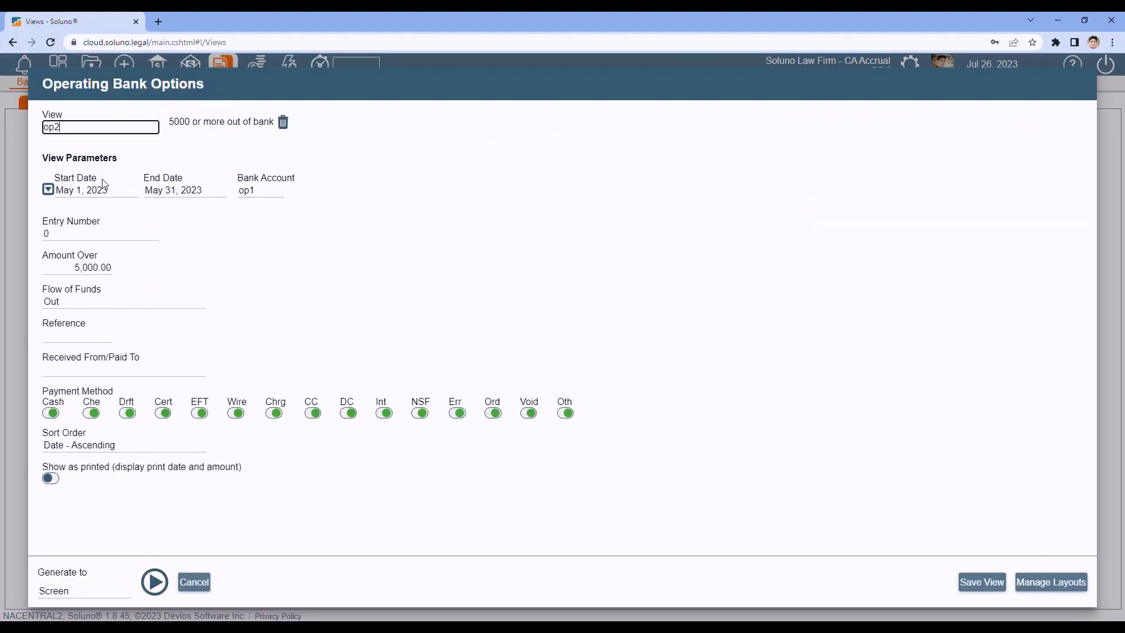
{"action": "left_click", "coordinate": [284, 124]}
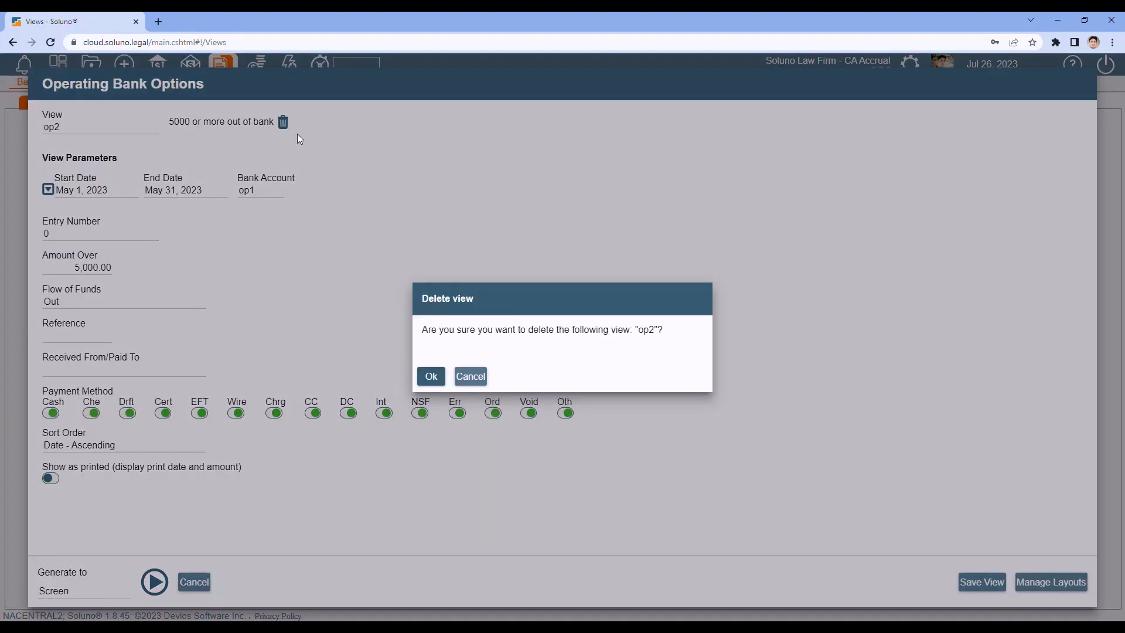
{"action": "left_click", "coordinate": [431, 376]}
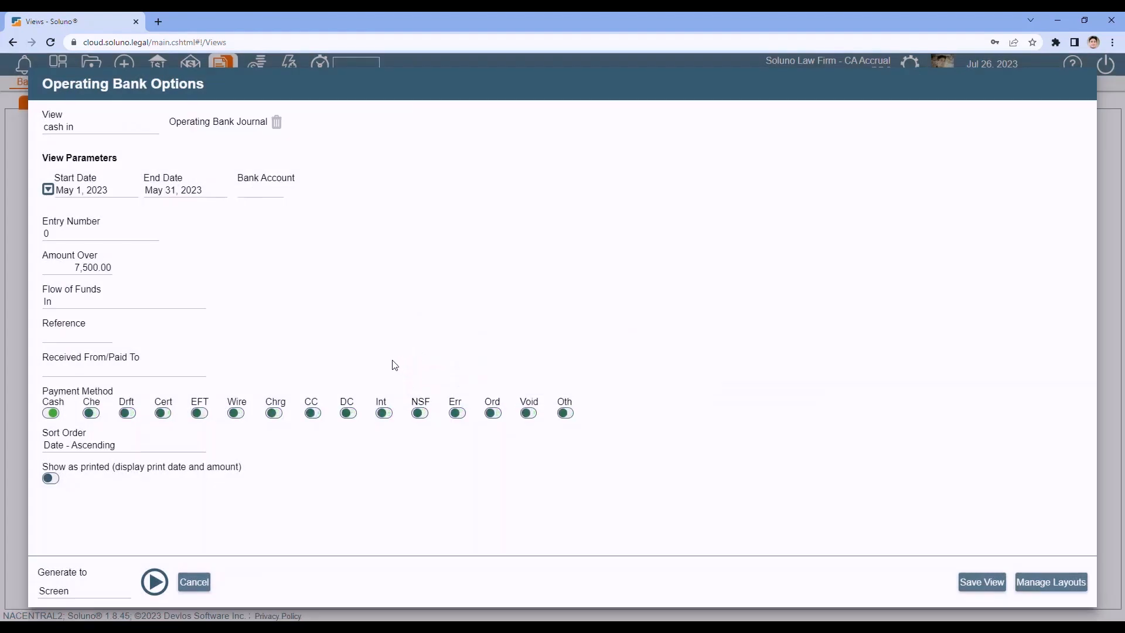
Examine the standard register, op and history views for whether they can be deleted, and close the Operating Bank options.
{"action": "left_click", "coordinate": [101, 125]}
{"action": "left_click", "coordinate": [104, 178]}
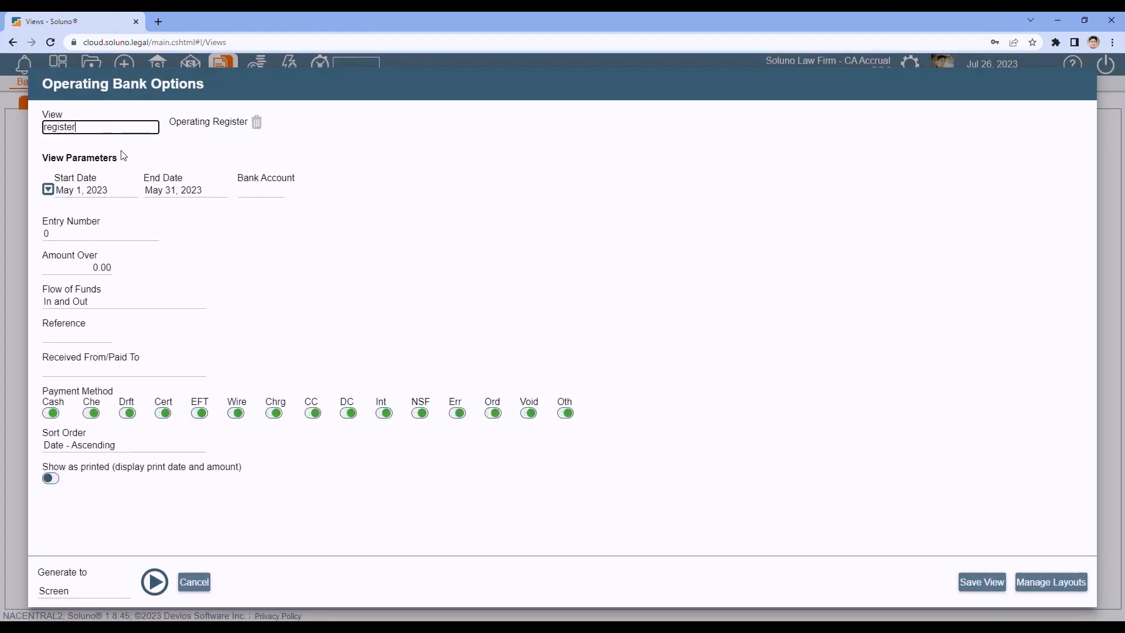
{"action": "left_click", "coordinate": [93, 127]}
{"action": "left_click", "coordinate": [93, 168]}
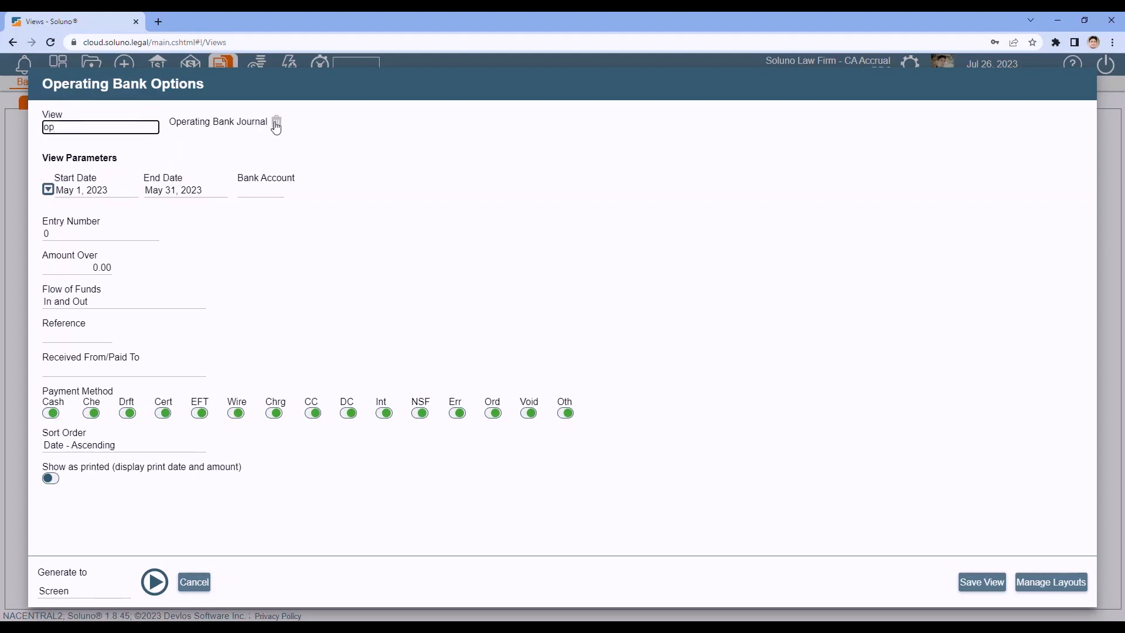
{"action": "left_click", "coordinate": [110, 127]}
{"action": "left_click", "coordinate": [121, 153]}
{"action": "left_click", "coordinate": [88, 127]}
{"action": "left_click", "coordinate": [290, 142]}
{"action": "left_click", "coordinate": [188, 586]}
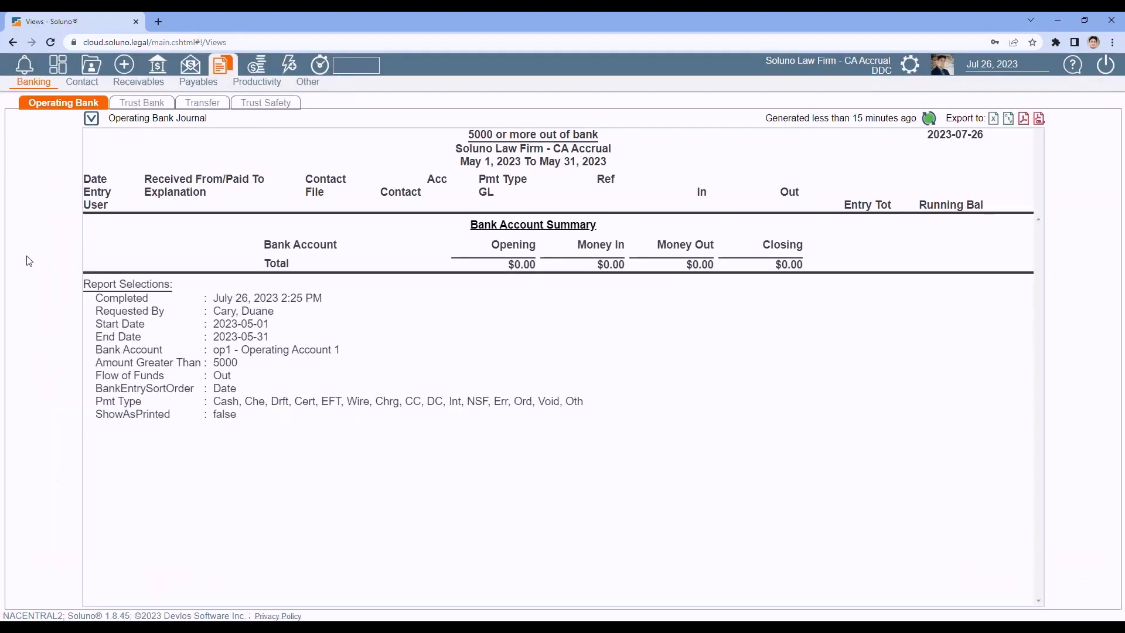
Review the views available in the Trust Bank options and close them without generating.
{"action": "left_click", "coordinate": [150, 105]}
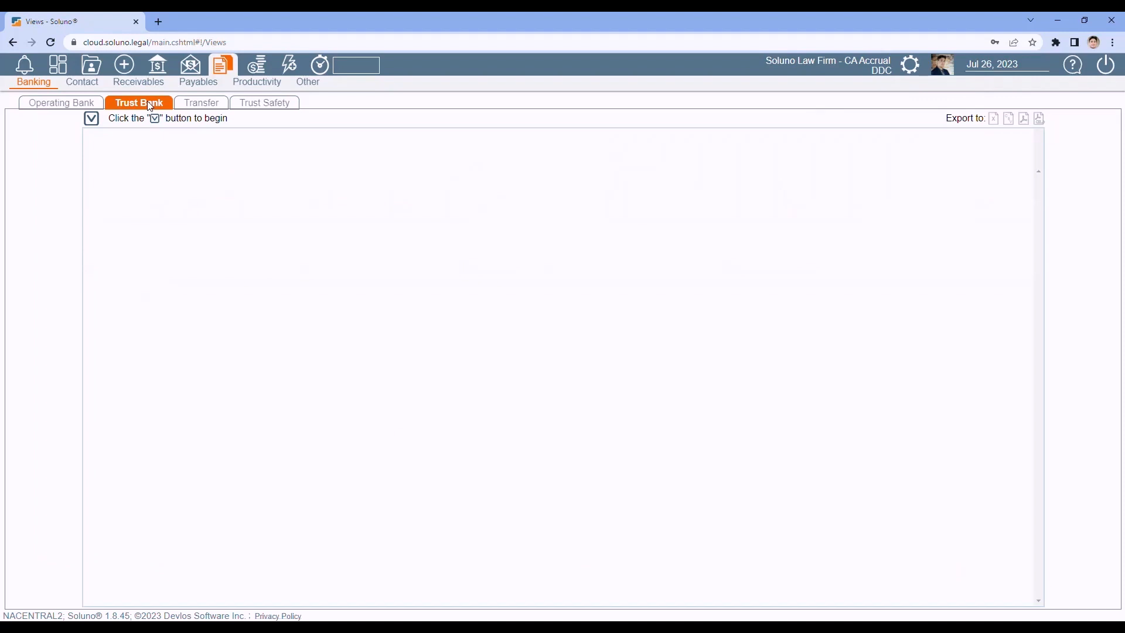
{"action": "left_click", "coordinate": [92, 119]}
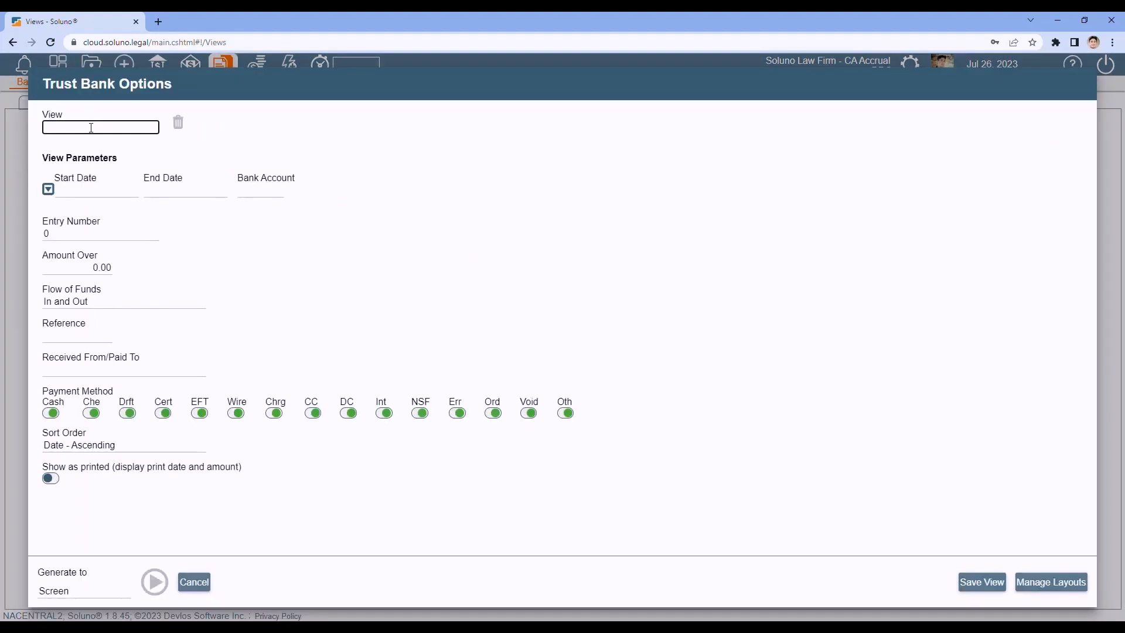
{"action": "left_click", "coordinate": [90, 125]}
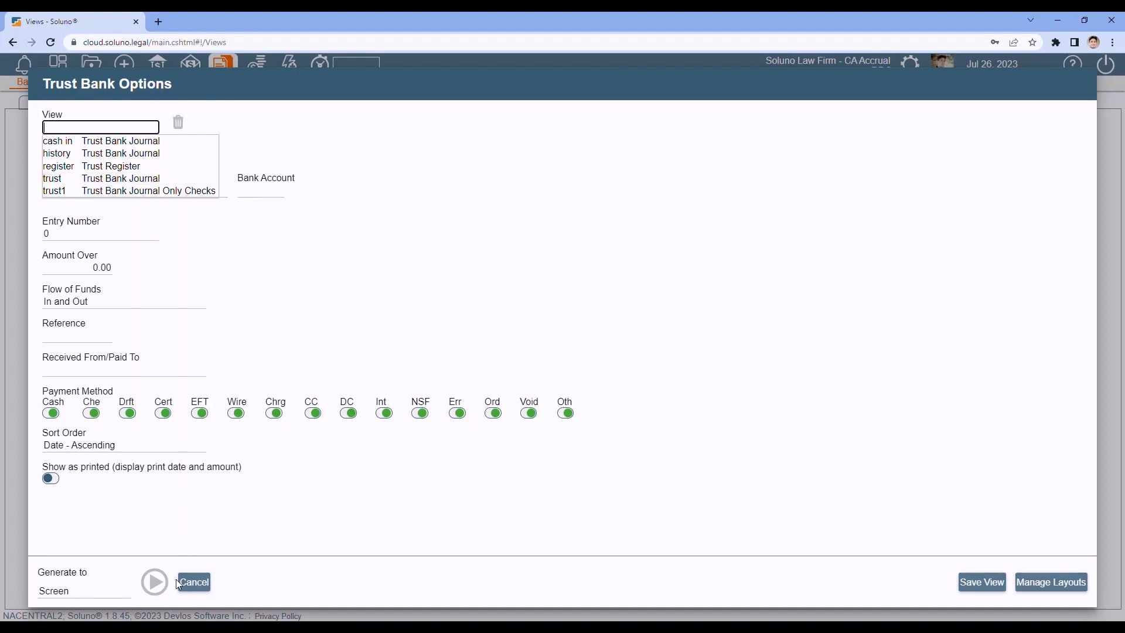
{"action": "left_click", "coordinate": [194, 581]}
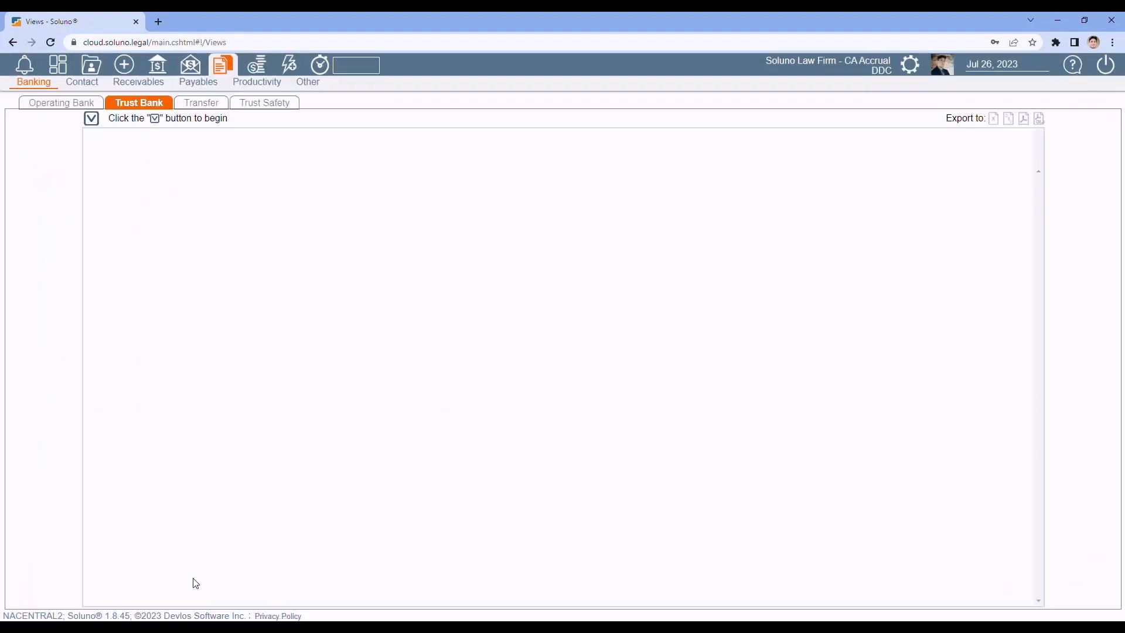
Show the Transfer Journal, review the views available in its options, and close the options.
{"action": "left_click", "coordinate": [207, 105]}
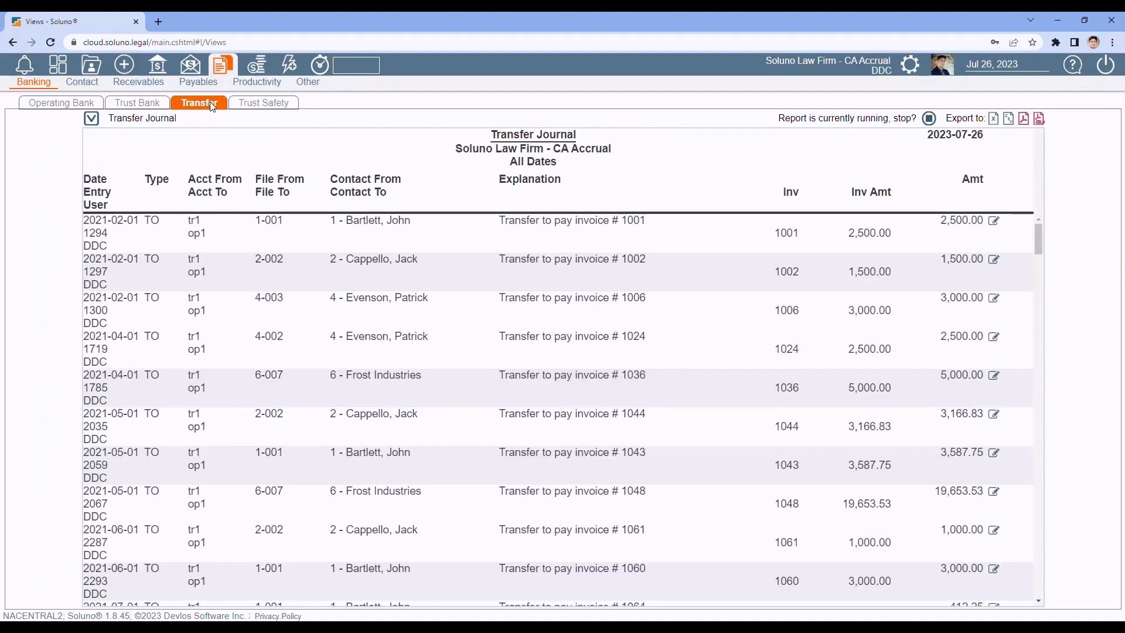
{"action": "left_click", "coordinate": [95, 123]}
{"action": "left_click", "coordinate": [95, 125]}
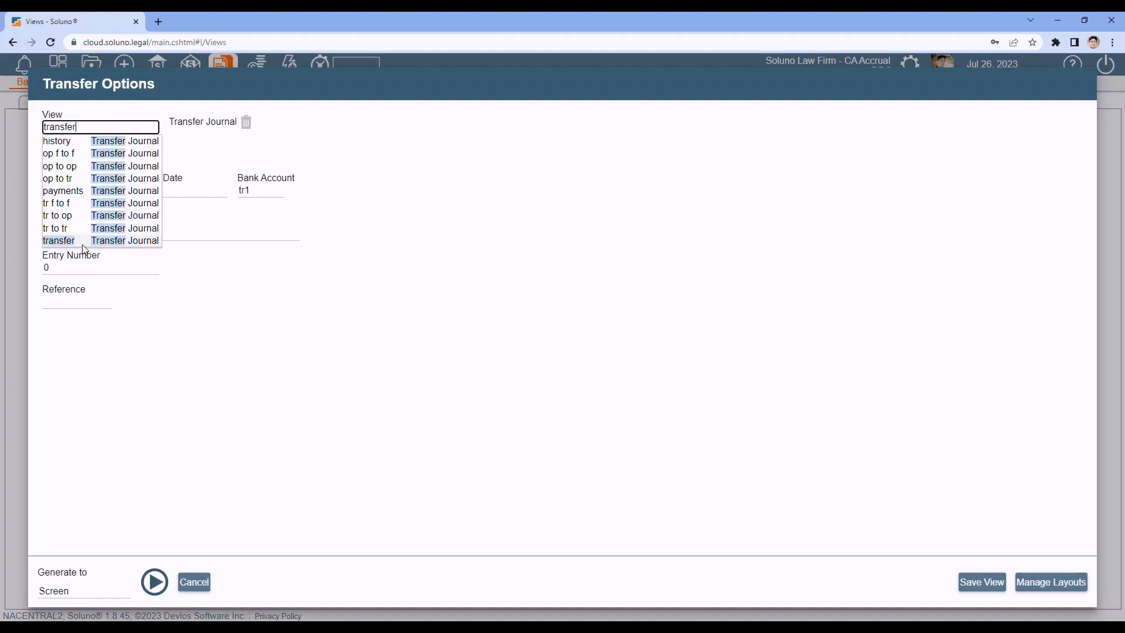
{"action": "left_click", "coordinate": [282, 338]}
{"action": "left_click", "coordinate": [196, 581]}
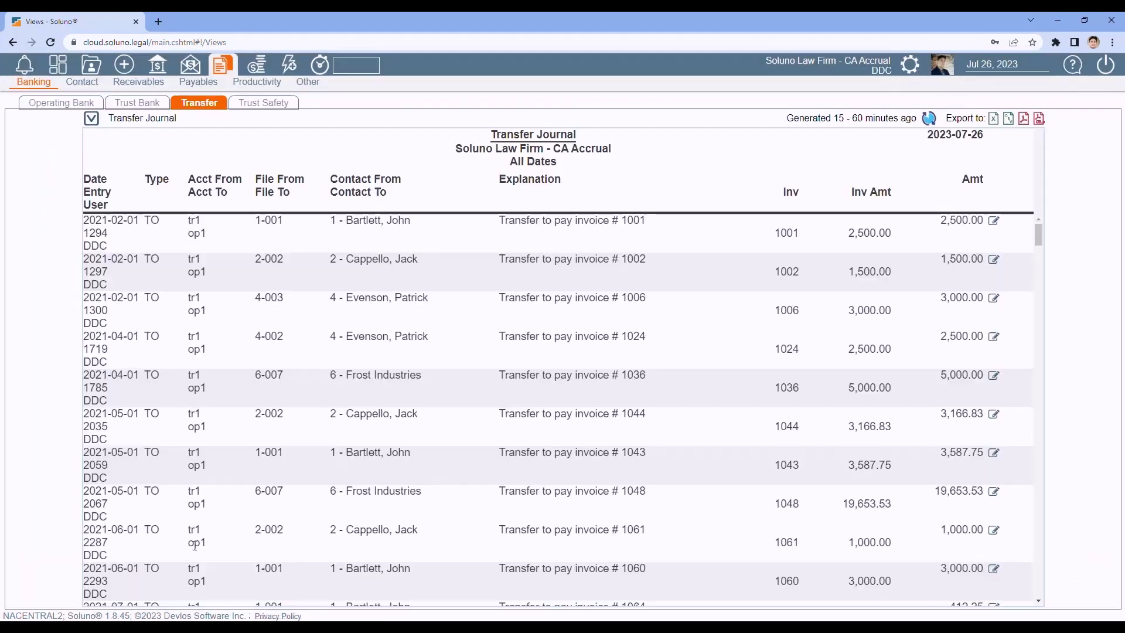
Show the Trust Safety page, then open the Contacts report, review the views available in its options, and close them.
{"action": "left_click", "coordinate": [261, 107]}
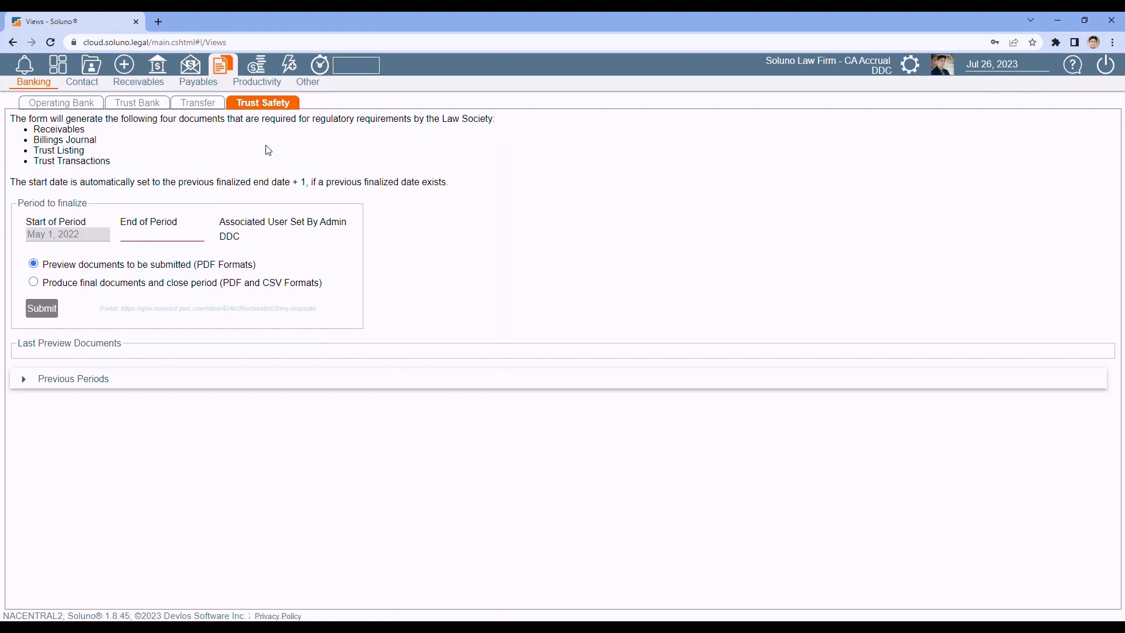
{"action": "left_click", "coordinate": [80, 86]}
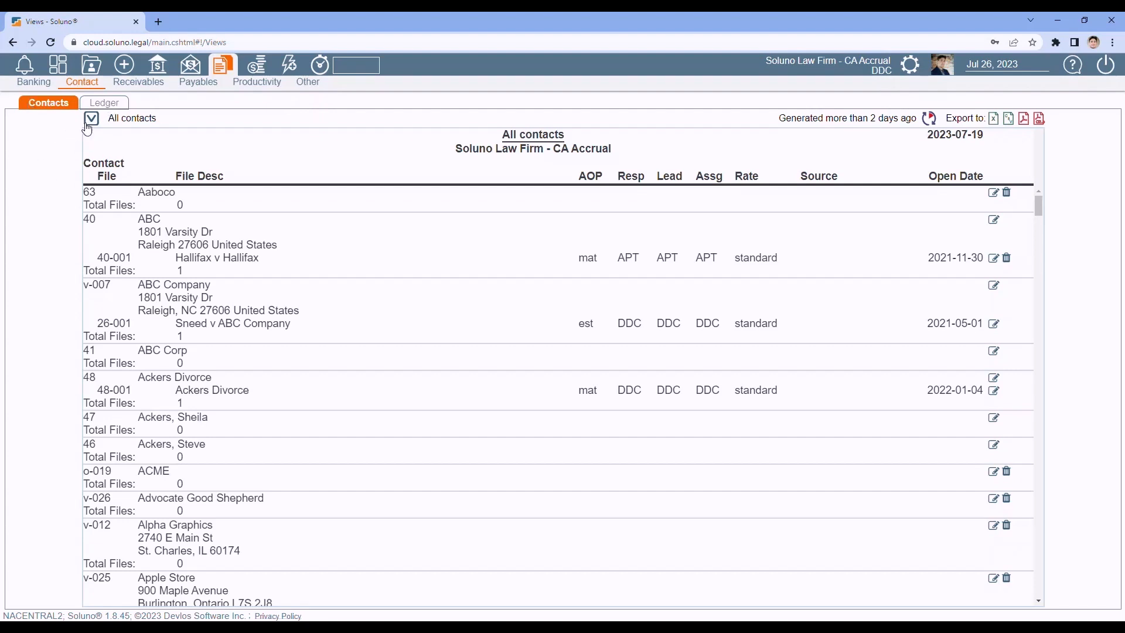
{"action": "left_click", "coordinate": [96, 126]}
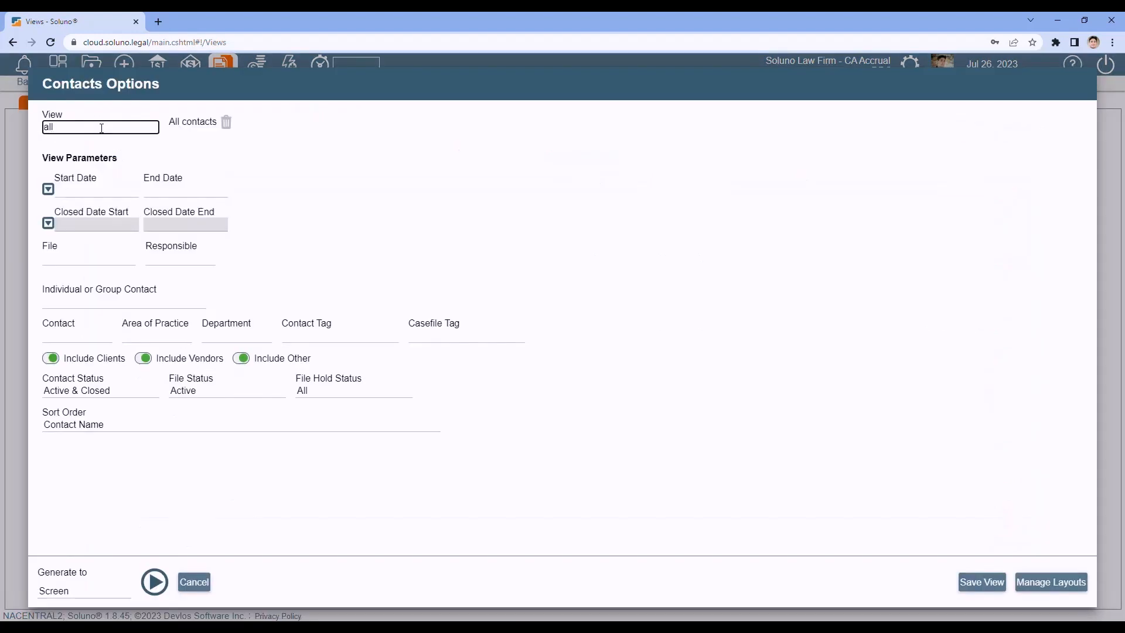
{"action": "left_click", "coordinate": [96, 127]}
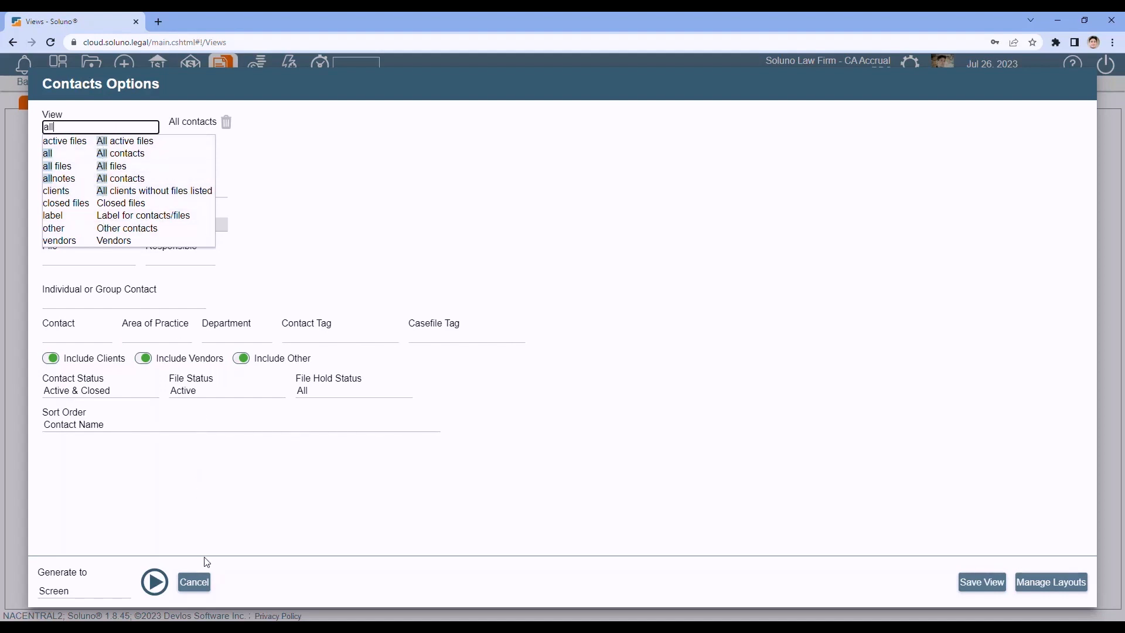
{"action": "left_click", "coordinate": [199, 585]}
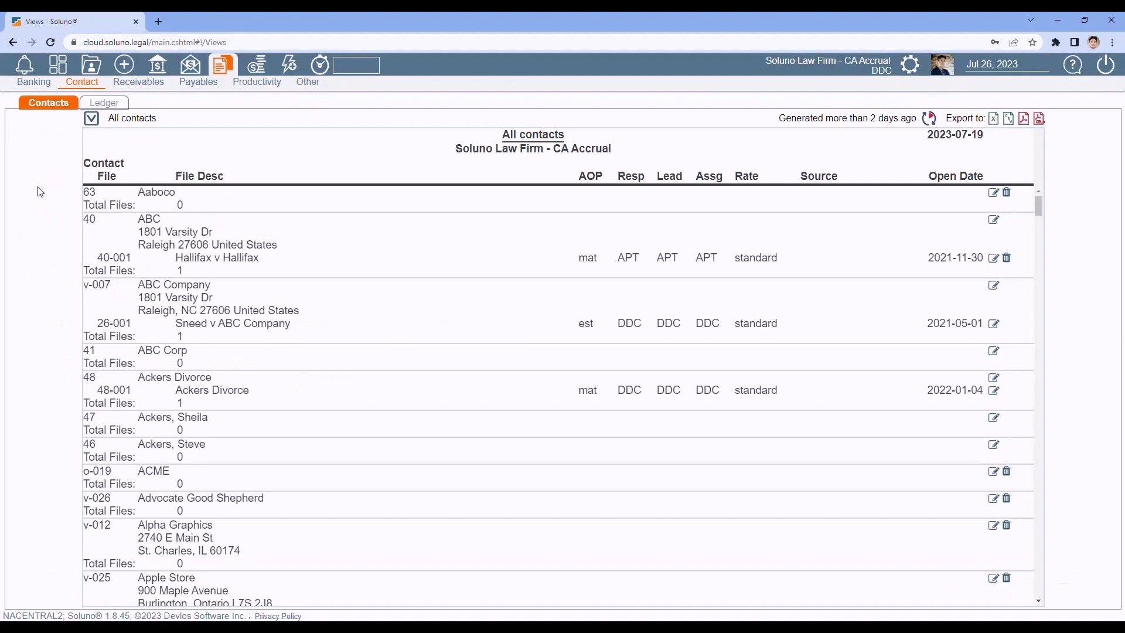
Choose the Client Ledger view in the contact Ledger report's options and examine its filter, file, entry and sorting parameters.
{"action": "left_click", "coordinate": [113, 105]}
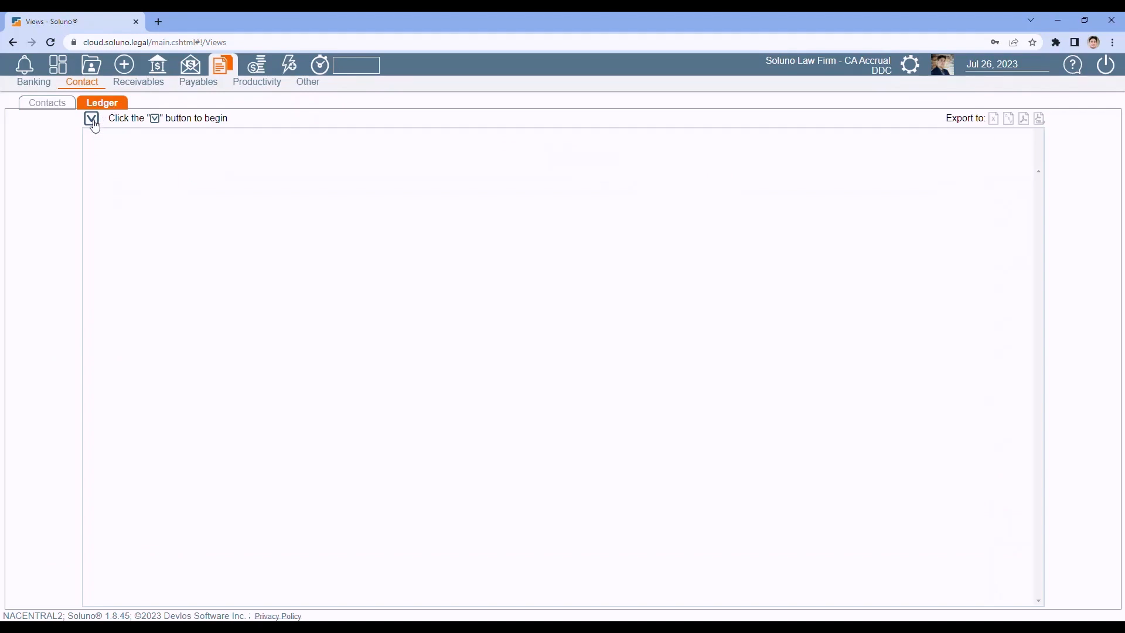
{"action": "left_click", "coordinate": [91, 120]}
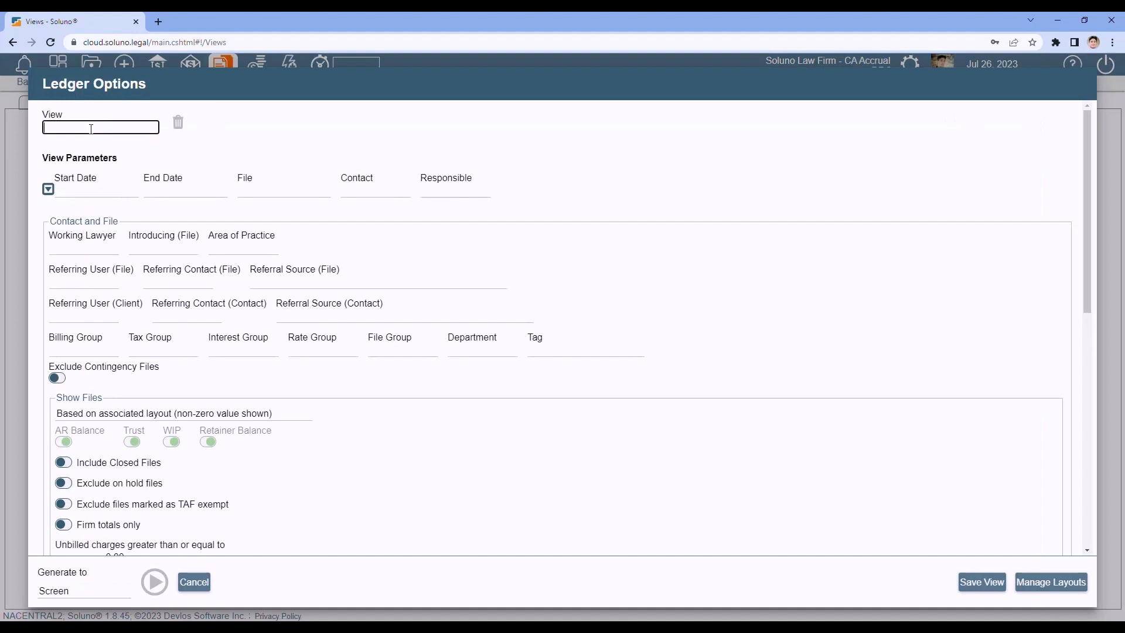
{"action": "left_click", "coordinate": [92, 128]}
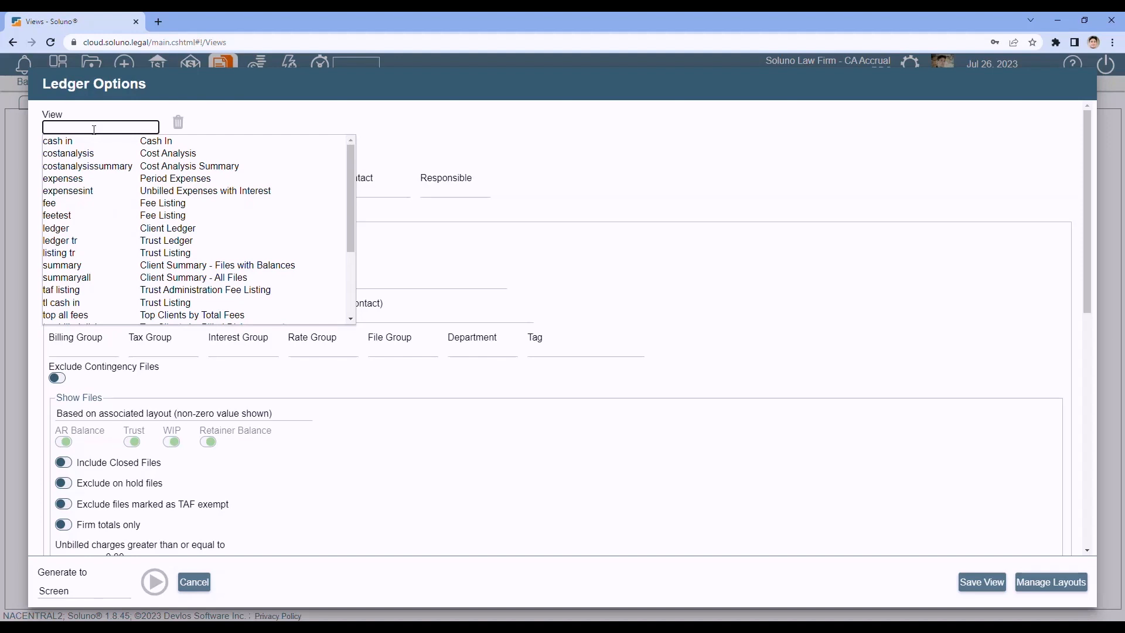
{"action": "left_click", "coordinate": [141, 233]}
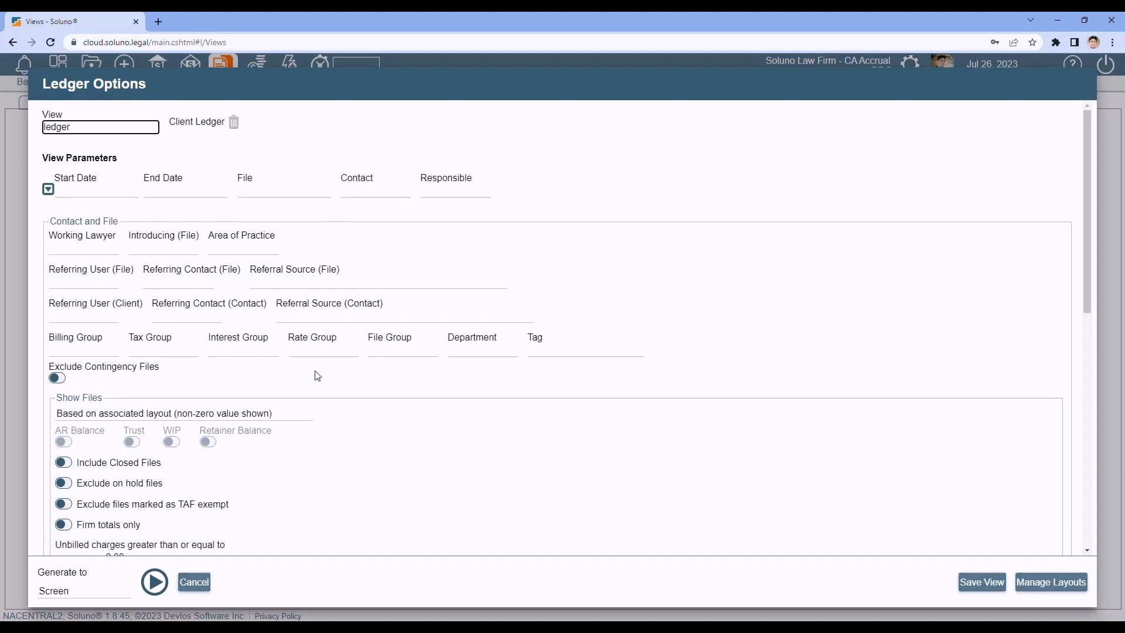
{"action": "scroll", "coordinate": [314, 369], "scroll_direction": "down", "scroll_amount": 3}
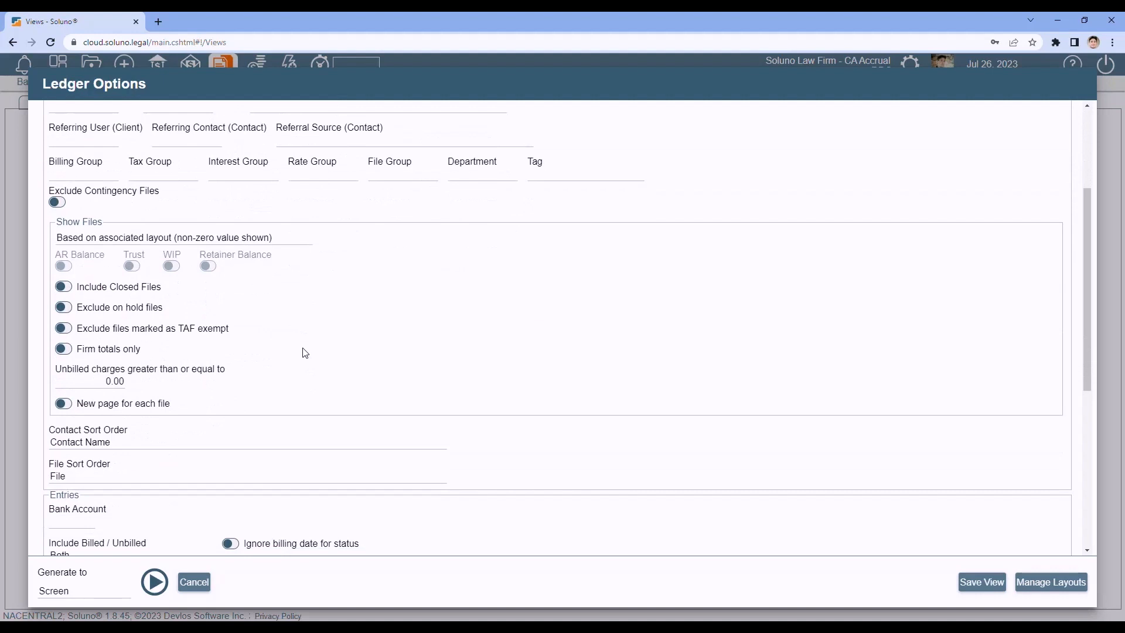
{"action": "scroll", "coordinate": [305, 353], "scroll_direction": "down", "scroll_amount": 3}
{"action": "scroll", "coordinate": [306, 354], "scroll_direction": "down", "scroll_amount": 3}
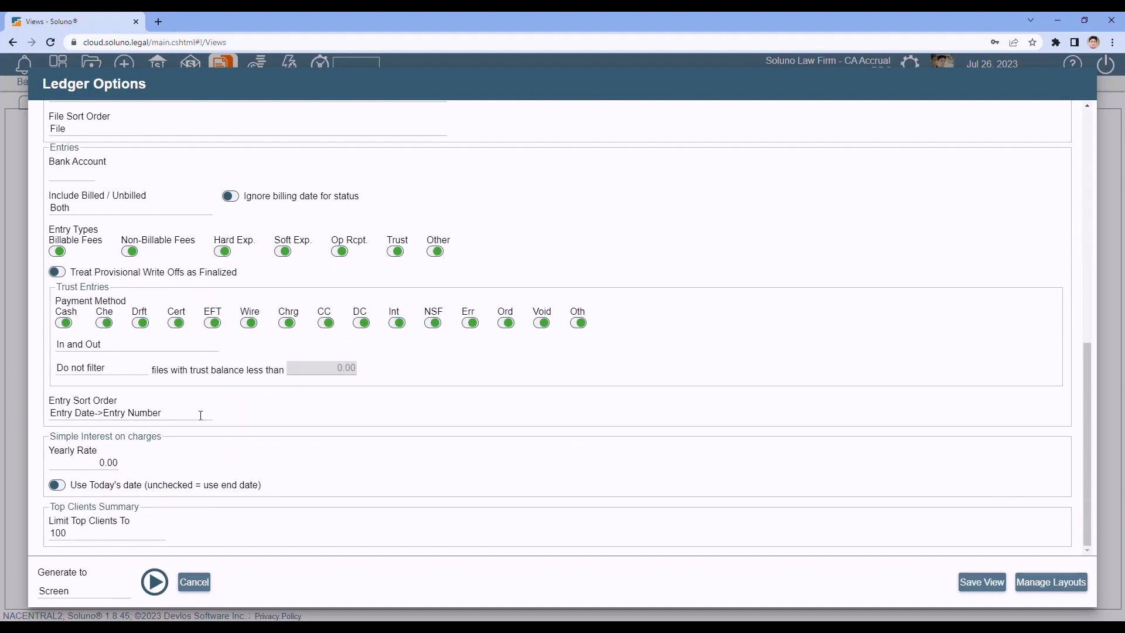
{"action": "scroll", "coordinate": [201, 415], "scroll_direction": "up", "scroll_amount": 3}
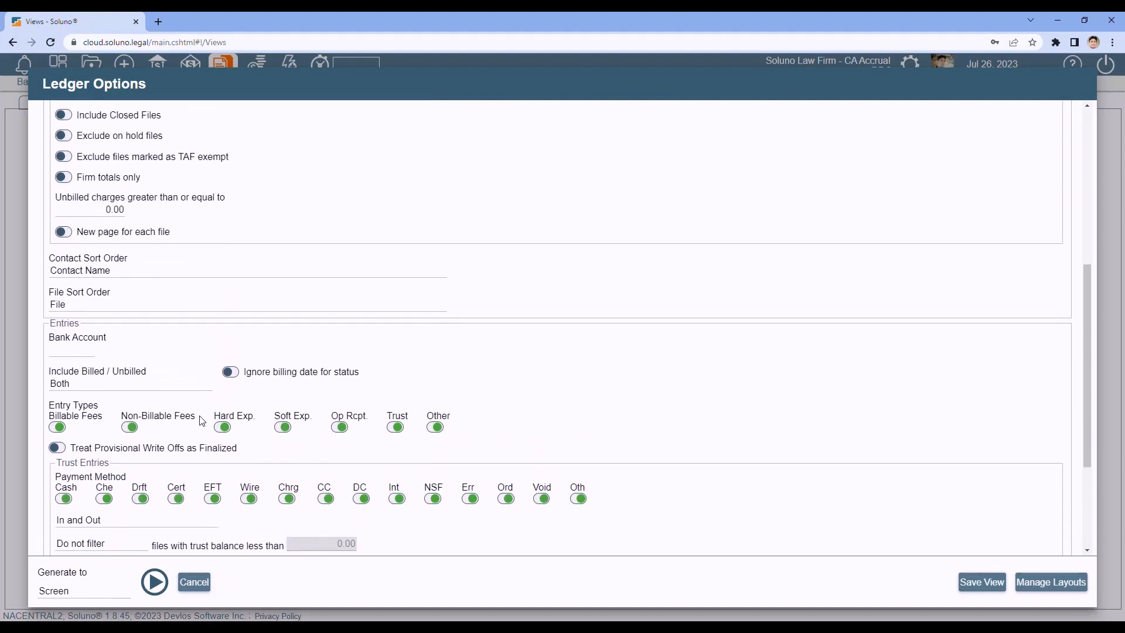
{"action": "scroll", "coordinate": [201, 420], "scroll_direction": "up", "scroll_amount": 6}
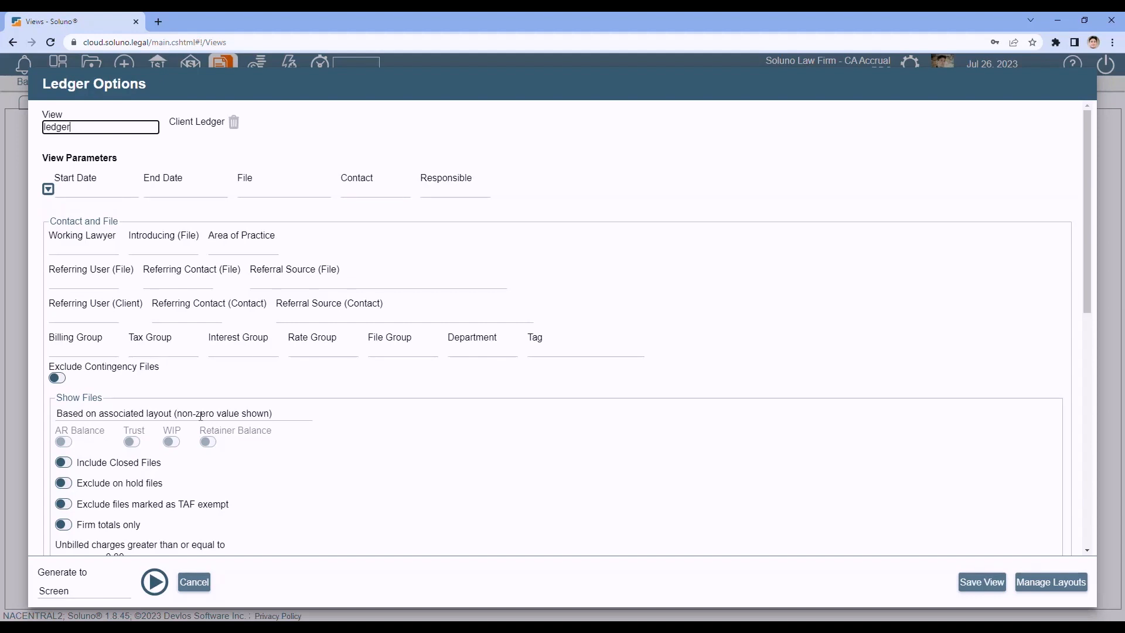
Choose the Trust Ledger view, clear the view name, and look through the full list of Ledger views.
{"action": "left_click", "coordinate": [92, 130]}
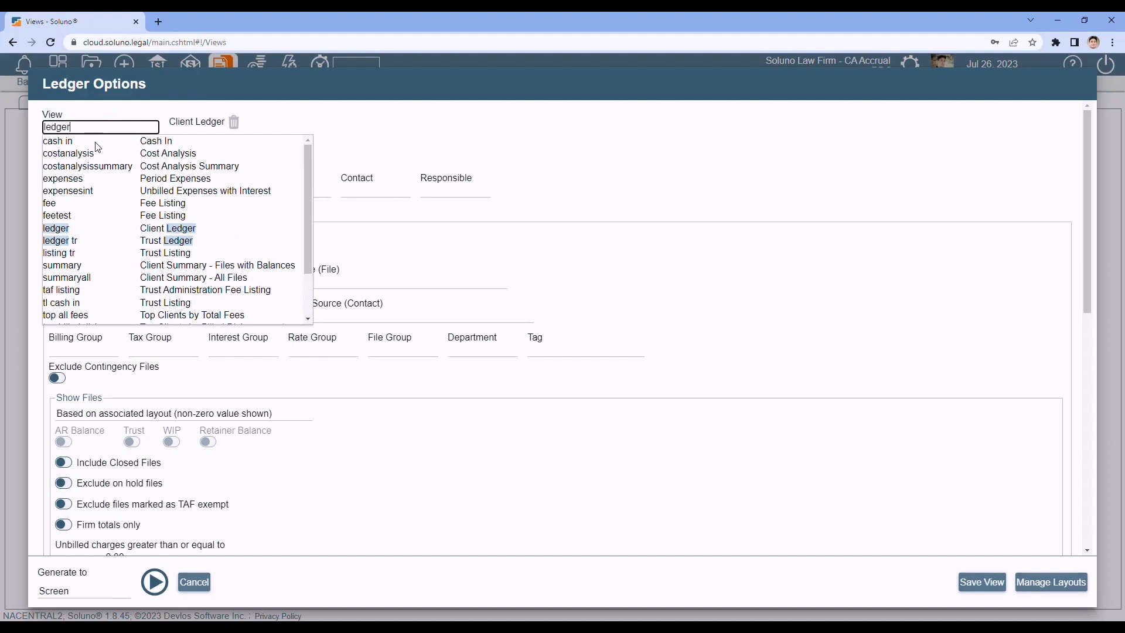
{"action": "left_click", "coordinate": [163, 242]}
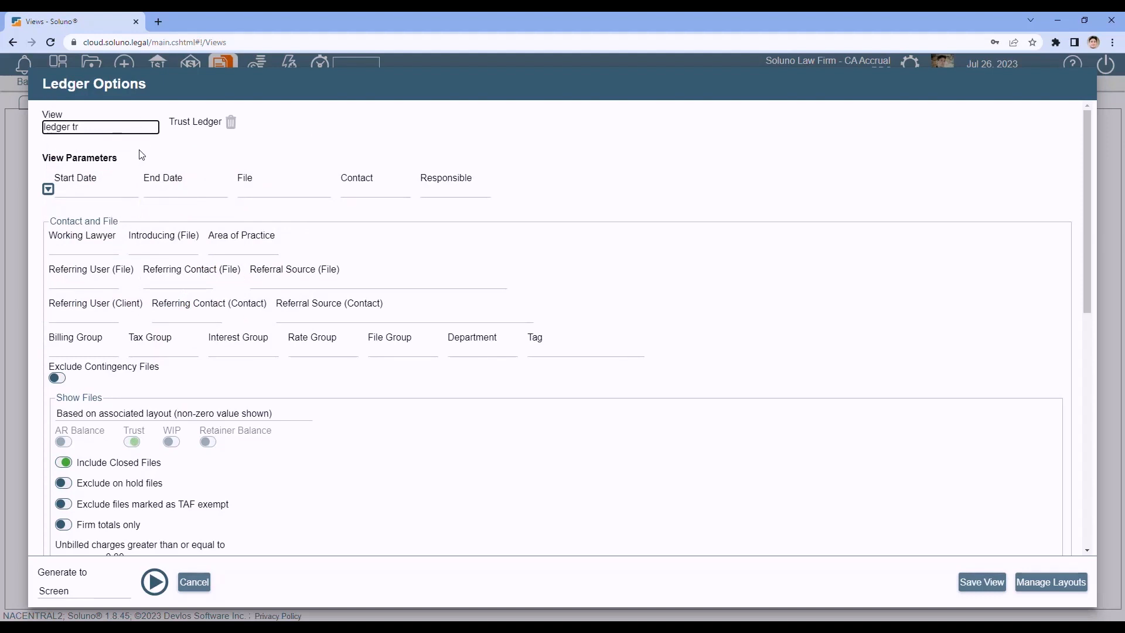
{"action": "left_click", "coordinate": [109, 125]}
{"action": "left_click_drag", "start_coordinate": [308, 202], "coordinate": [315, 265]}
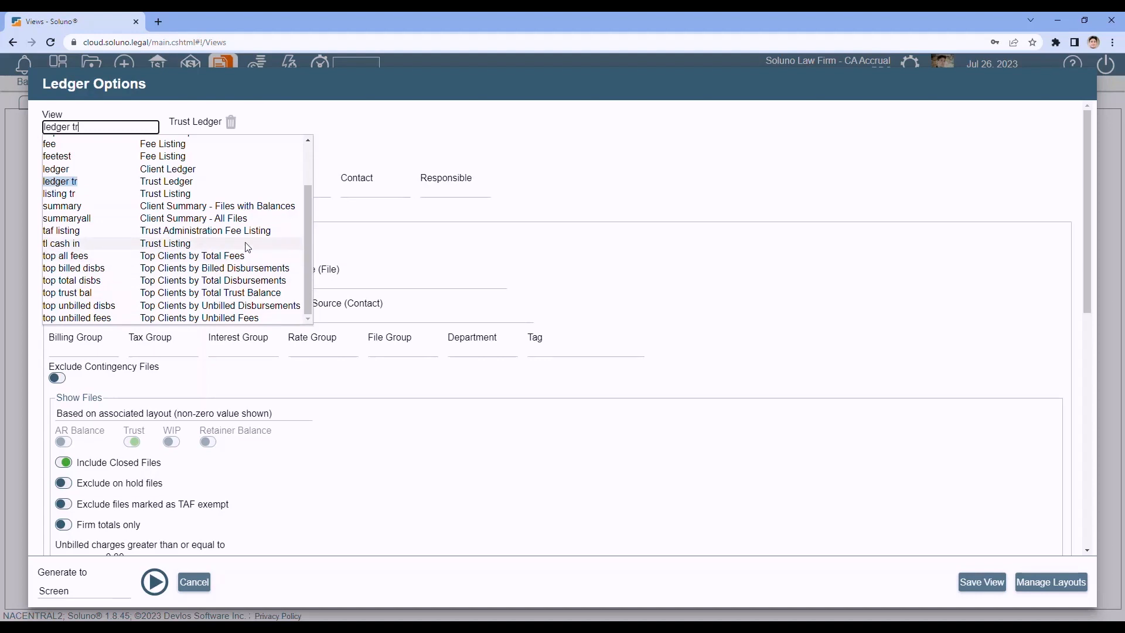
{"action": "left_click_drag", "start_coordinate": [95, 125], "coordinate": [1, 130]}
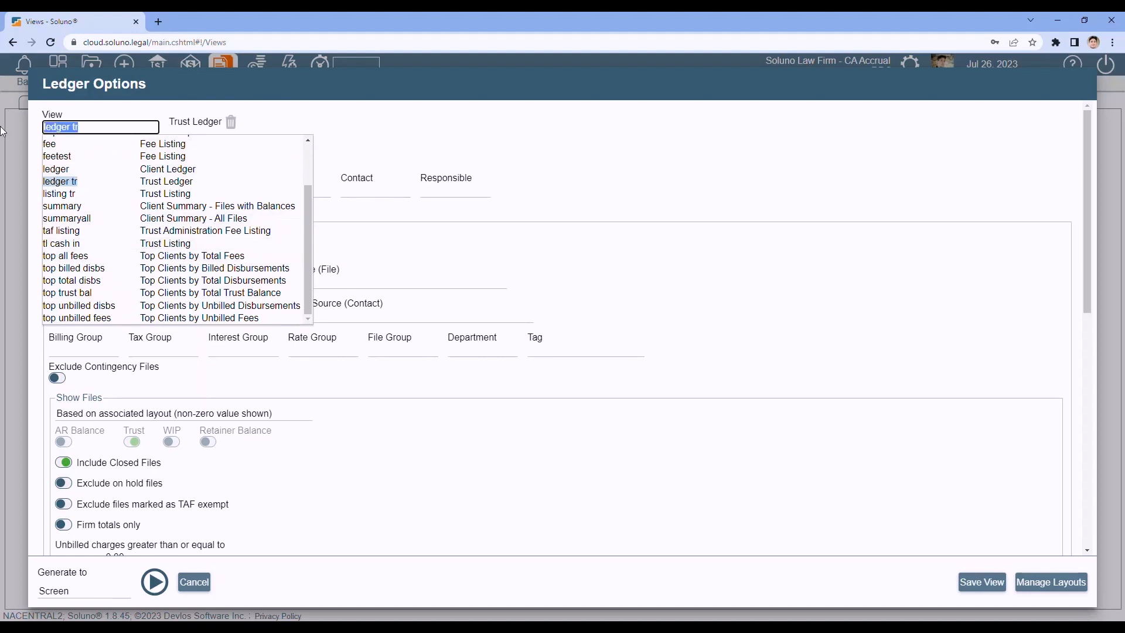
{"action": "key", "text": "BackSpace"}
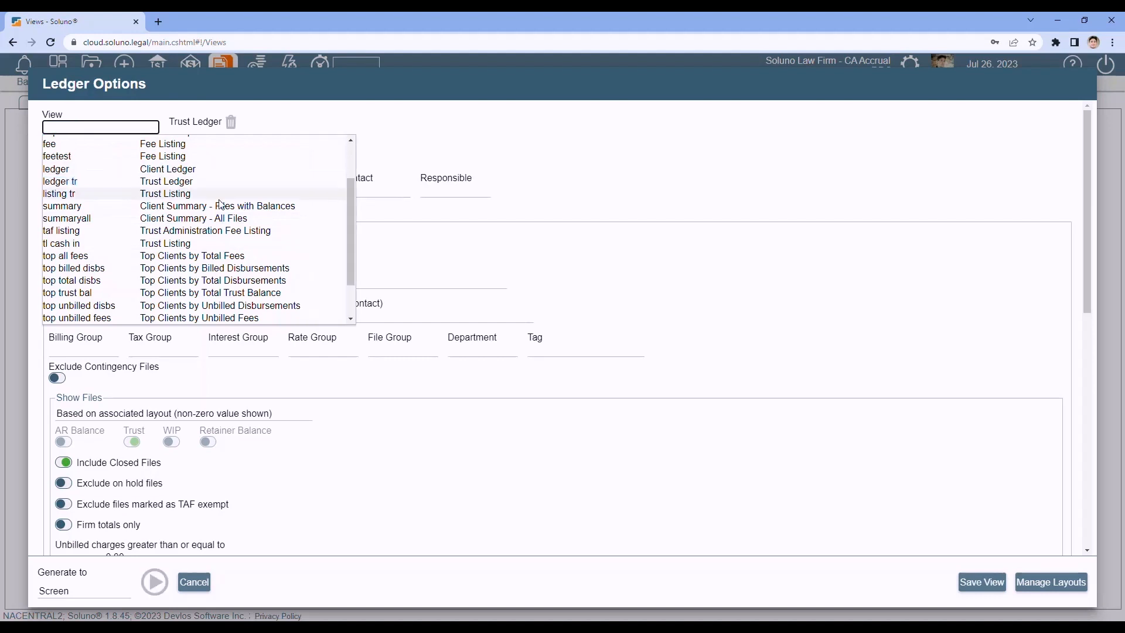
{"action": "left_click_drag", "start_coordinate": [352, 236], "coordinate": [353, 268]}
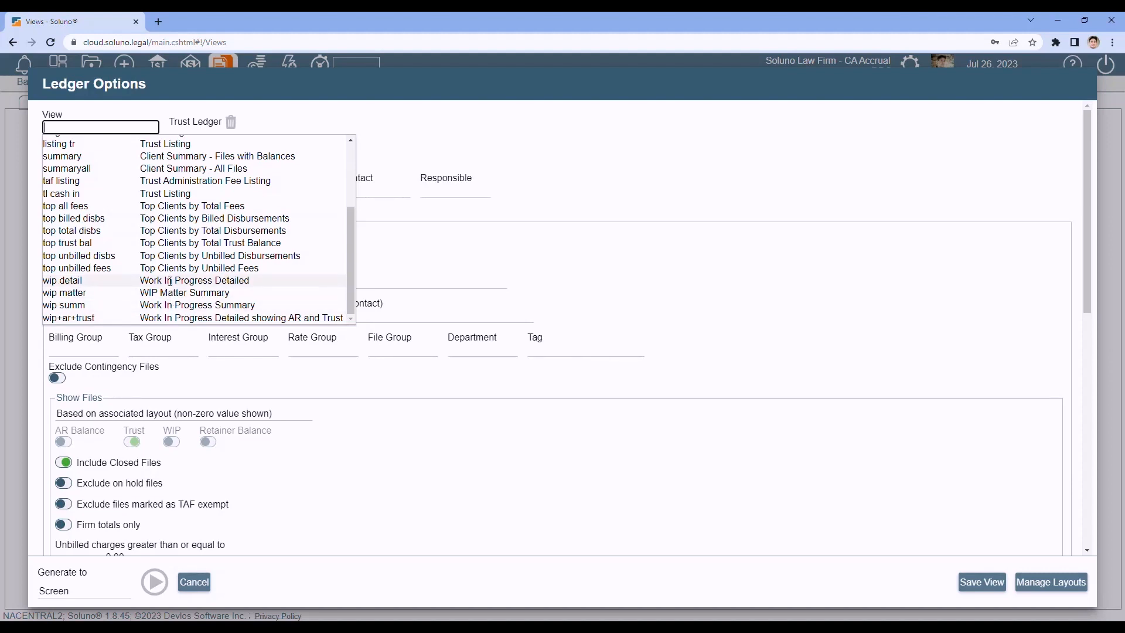
Generate the Ledger report to the screen with the Trust Listing view (listing tr).
{"action": "scroll", "coordinate": [170, 282], "scroll_direction": "up", "scroll_amount": 3}
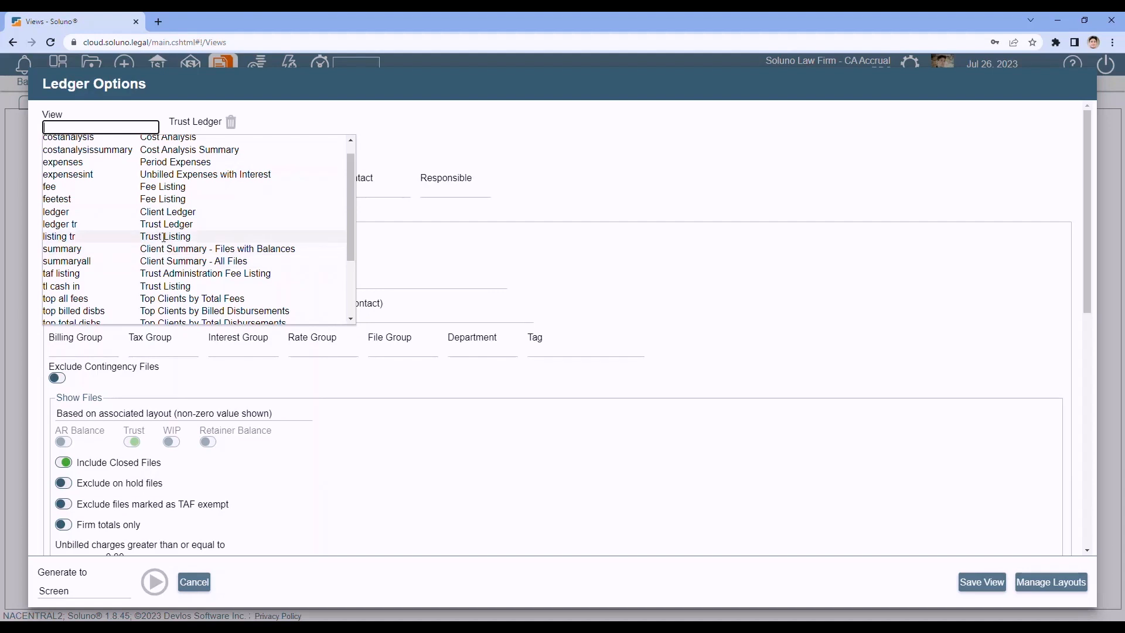
{"action": "left_click", "coordinate": [163, 237]}
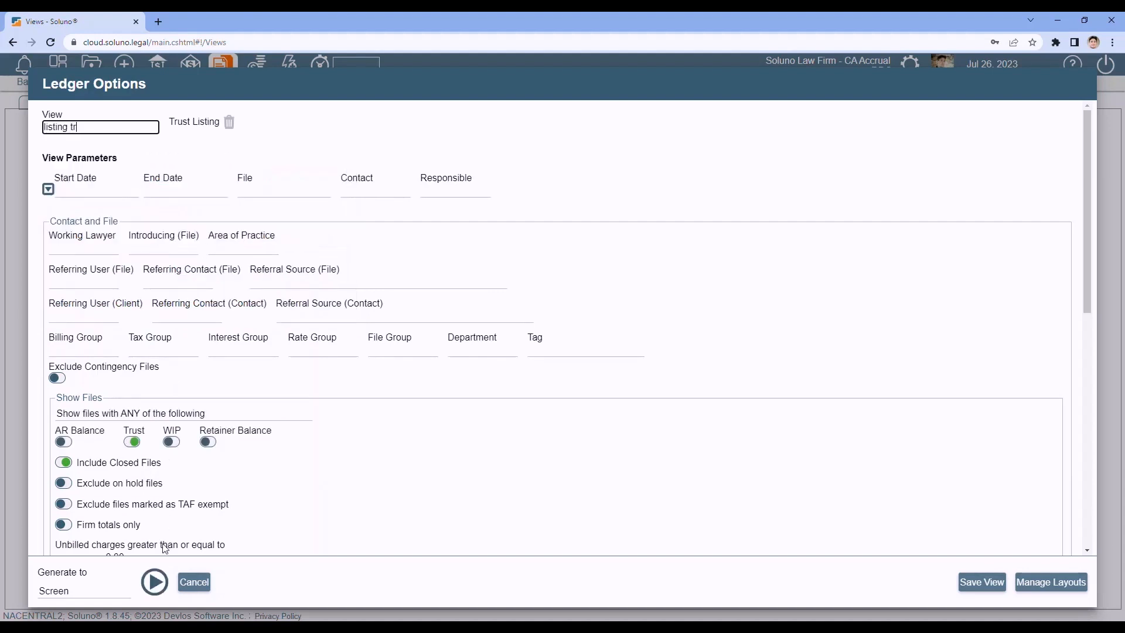
{"action": "left_click", "coordinate": [155, 582]}
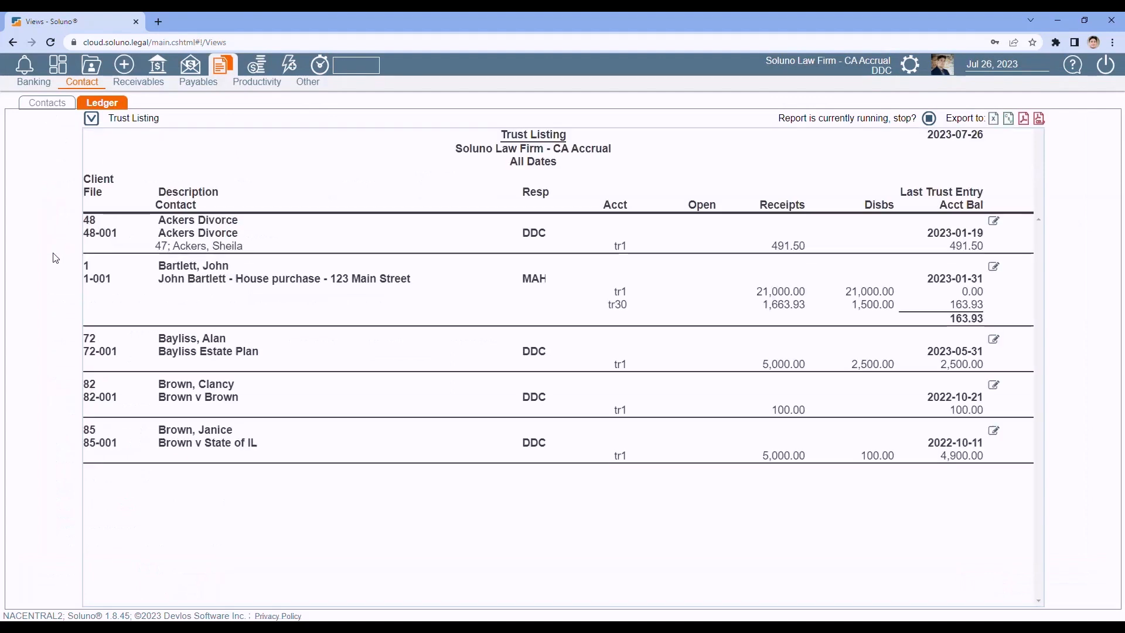
Reopen the Ledger options, search the views for "wip", and clear the search.
{"action": "left_click", "coordinate": [92, 119]}
{"action": "left_click", "coordinate": [89, 127]}
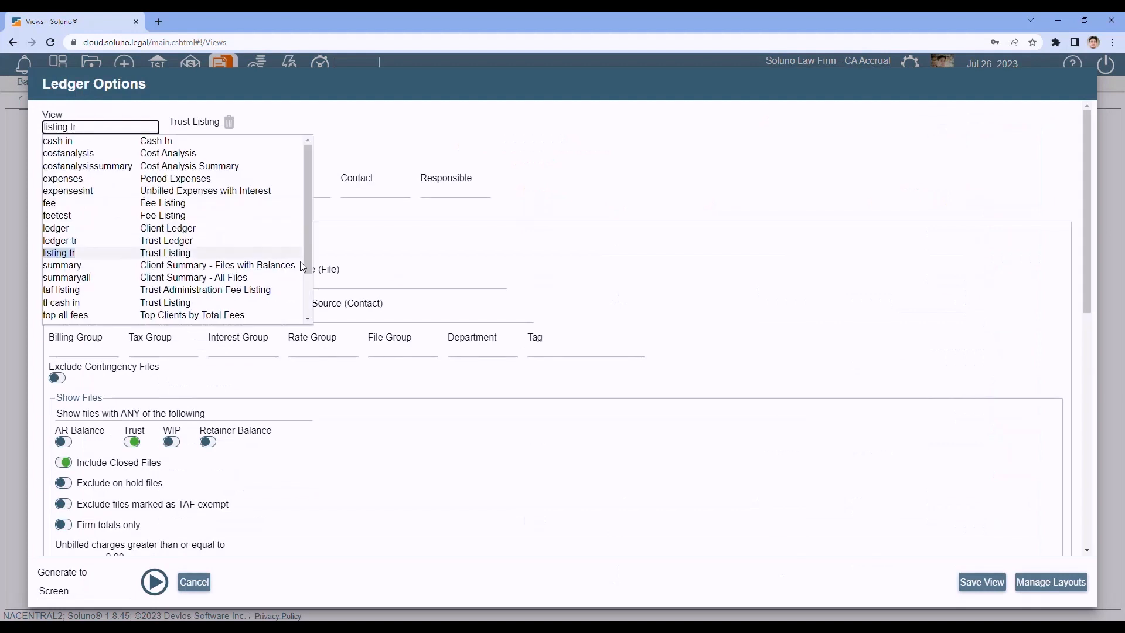
{"action": "left_click_drag", "start_coordinate": [306, 240], "coordinate": [310, 205]}
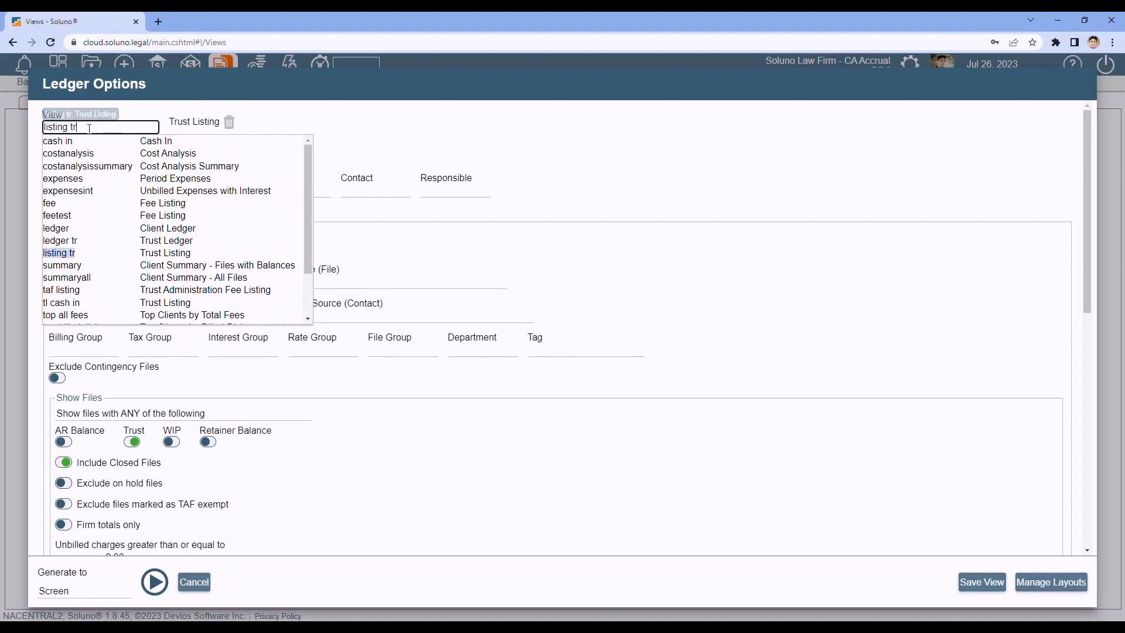
{"action": "key", "text": "BackSpace"}
{"action": "key", "text": "BackSpace"}
{"action": "key", "text": "BackSpace"}
{"action": "key", "text": "BackSpace"}
{"action": "key", "text": "BackSpace"}
{"action": "key", "text": "BackSpace"}
{"action": "key", "text": "BackSpace"}
{"action": "key", "text": "BackSpace"}
{"action": "key", "text": "BackSpace"}
{"action": "key", "text": "BackSpace"}
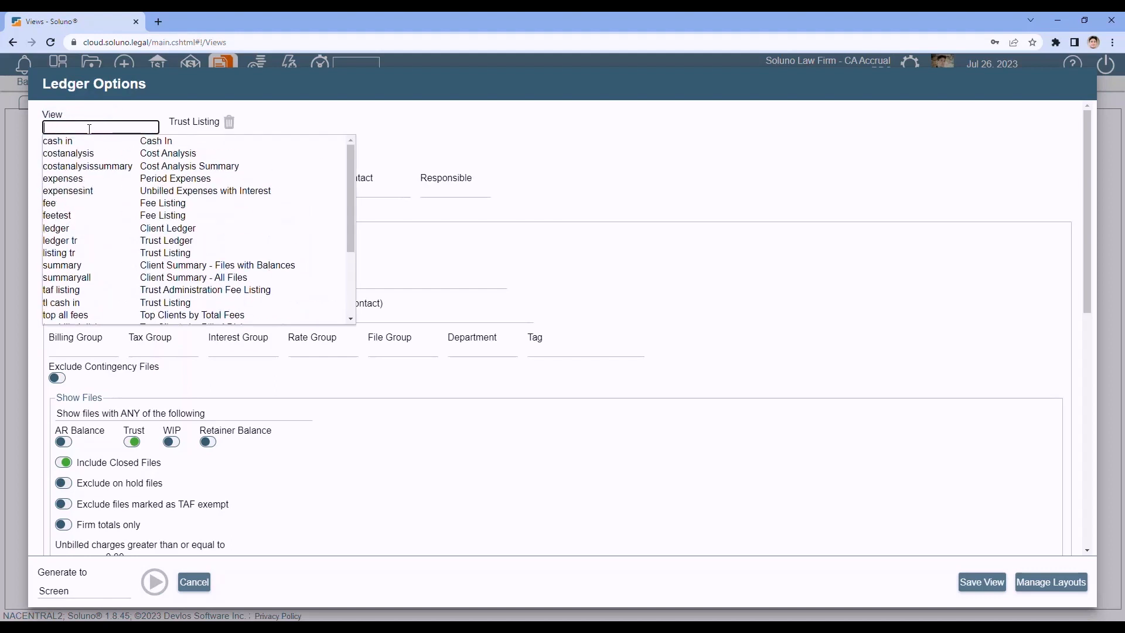
{"action": "mouse_move", "coordinate": [354, 187]}
{"action": "left_mouse_down"}
{"action": "mouse_move", "coordinate": [354, 271]}
{"action": "mouse_move", "coordinate": [353, 169]}
{"action": "left_mouse_up"}
{"action": "type", "text": "w"}
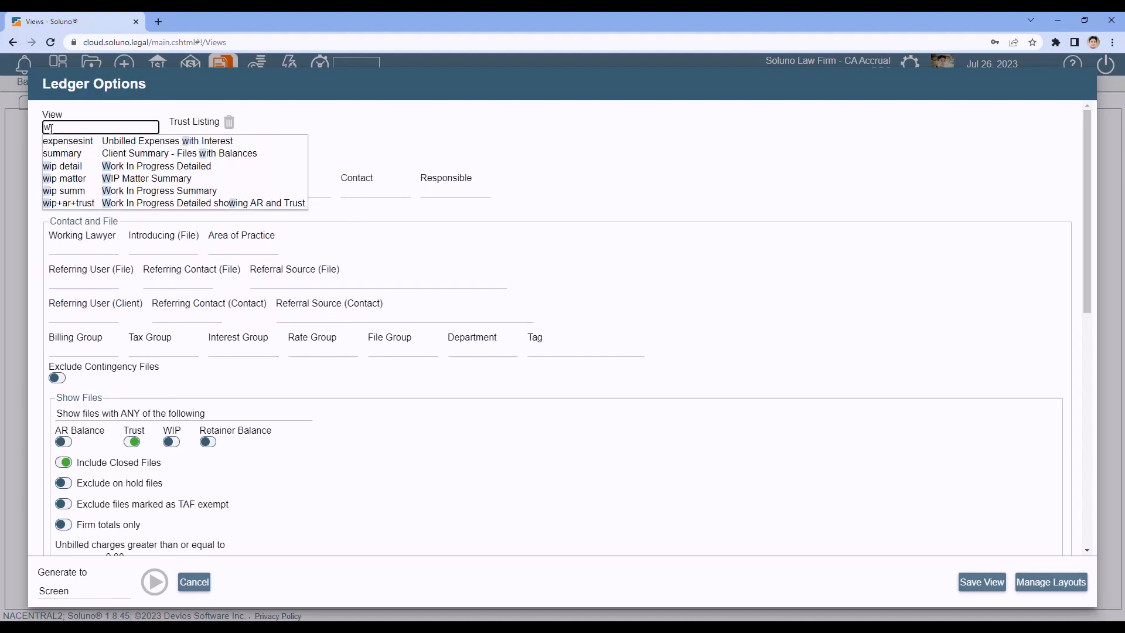
{"action": "type", "text": "ip"}
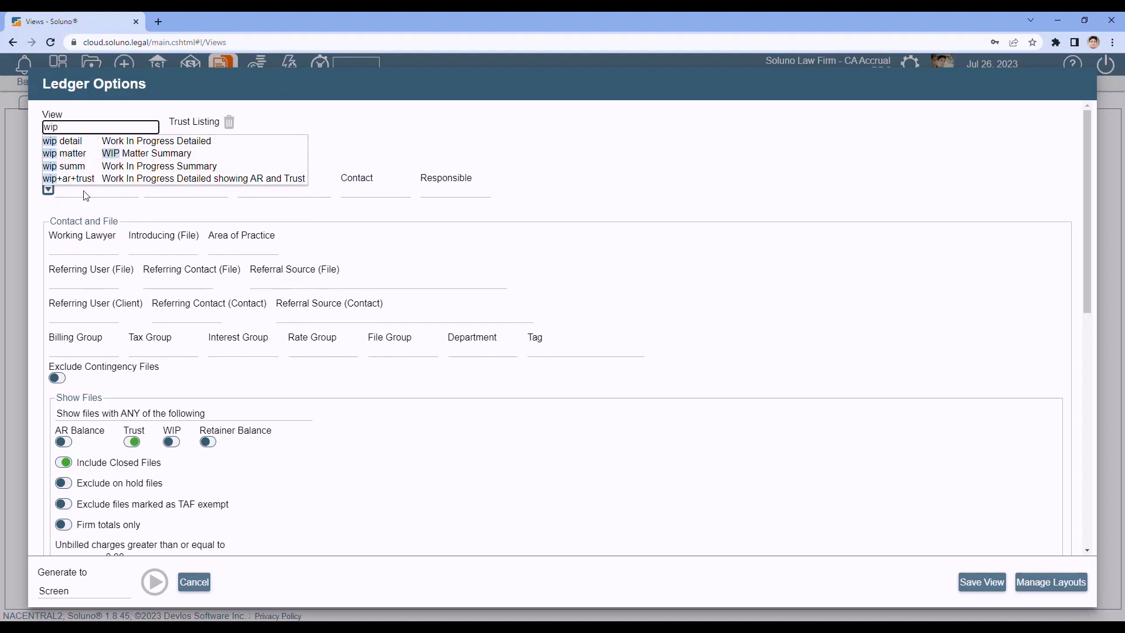
{"action": "key", "text": "BackSpace"}
{"action": "key", "text": "BackSpace"}
{"action": "key", "text": "BackSpace"}
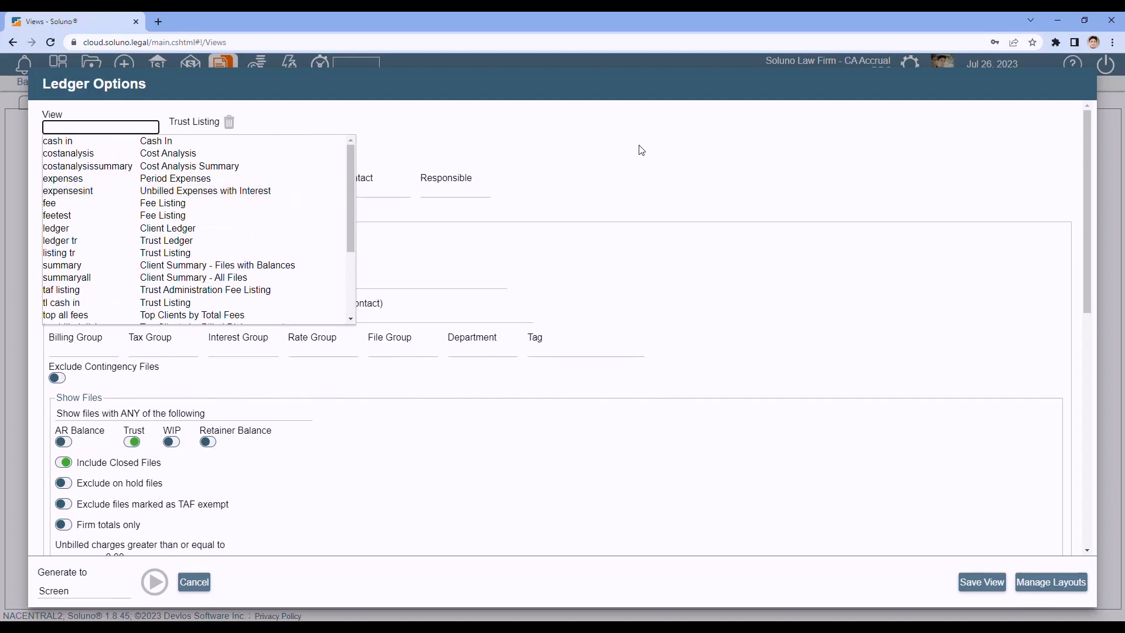
{"action": "left_click", "coordinate": [642, 150]}
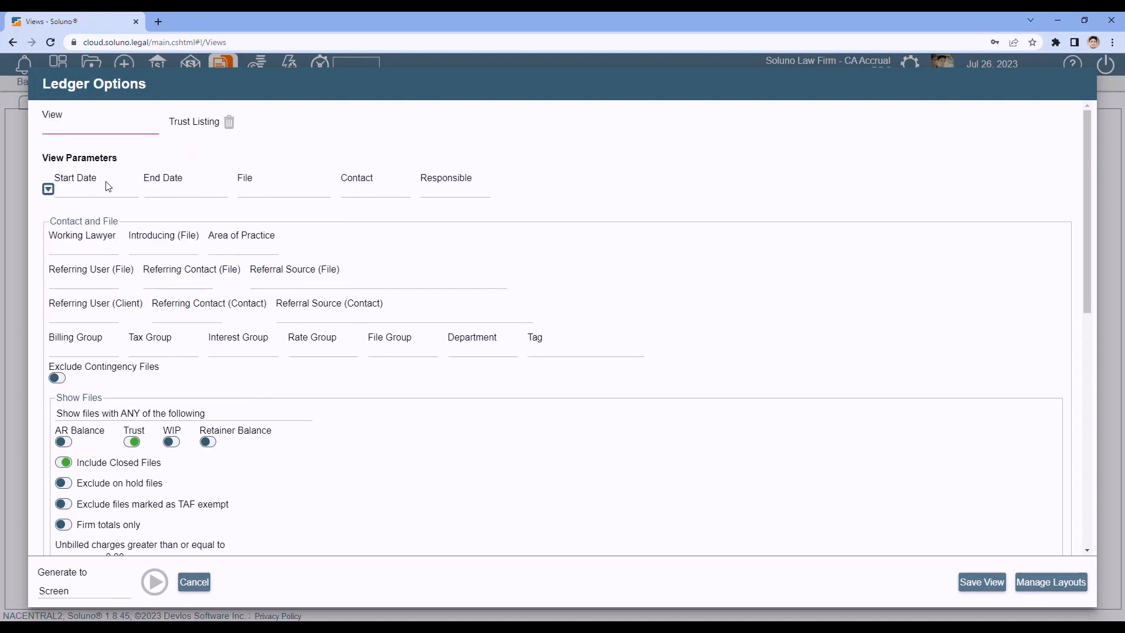
Choose the Fee Listing view (fee) in the Ledger options and close the options without generating.
{"action": "left_click", "coordinate": [86, 128]}
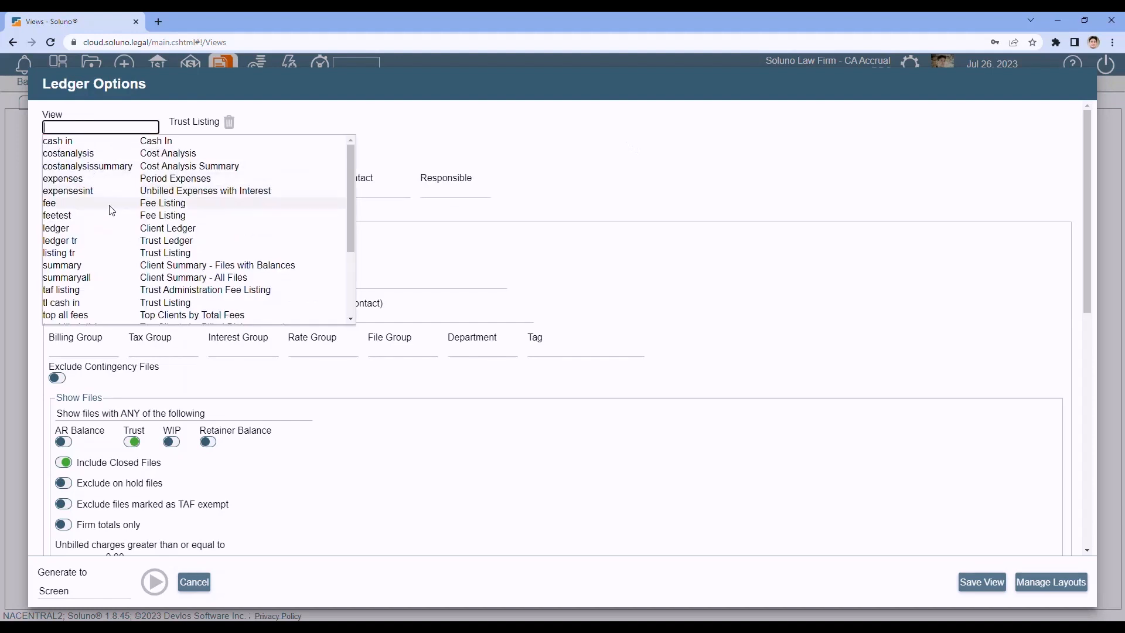
{"action": "left_click", "coordinate": [108, 202]}
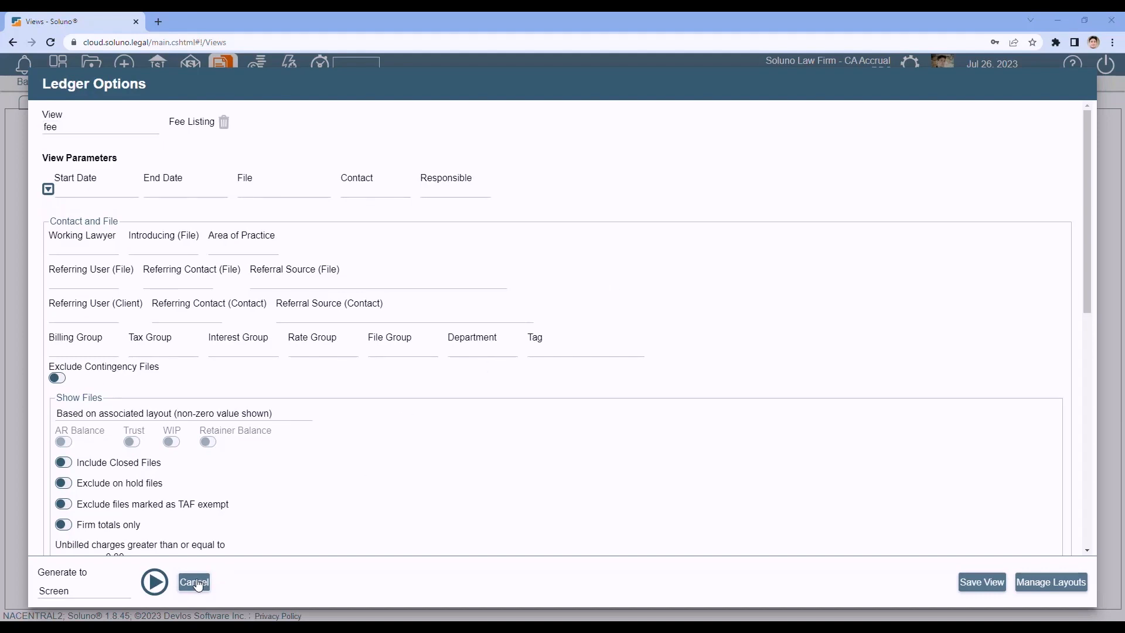
{"action": "left_click", "coordinate": [195, 583]}
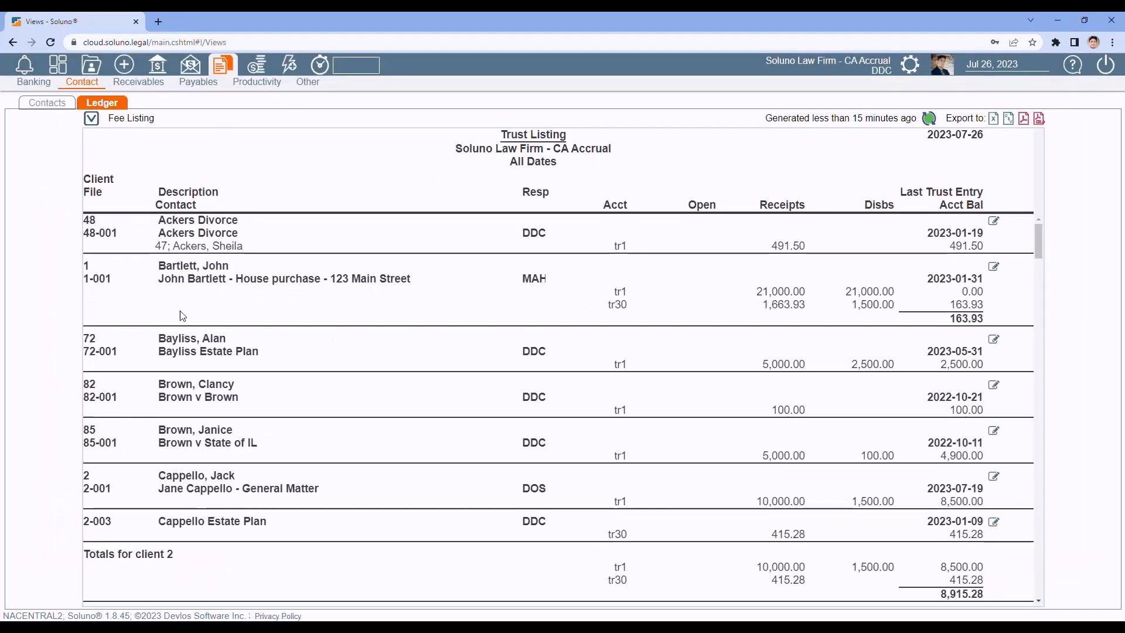
Generate the Receivables report to the screen with the Billings Journal view (billings).
{"action": "left_click", "coordinate": [149, 87]}
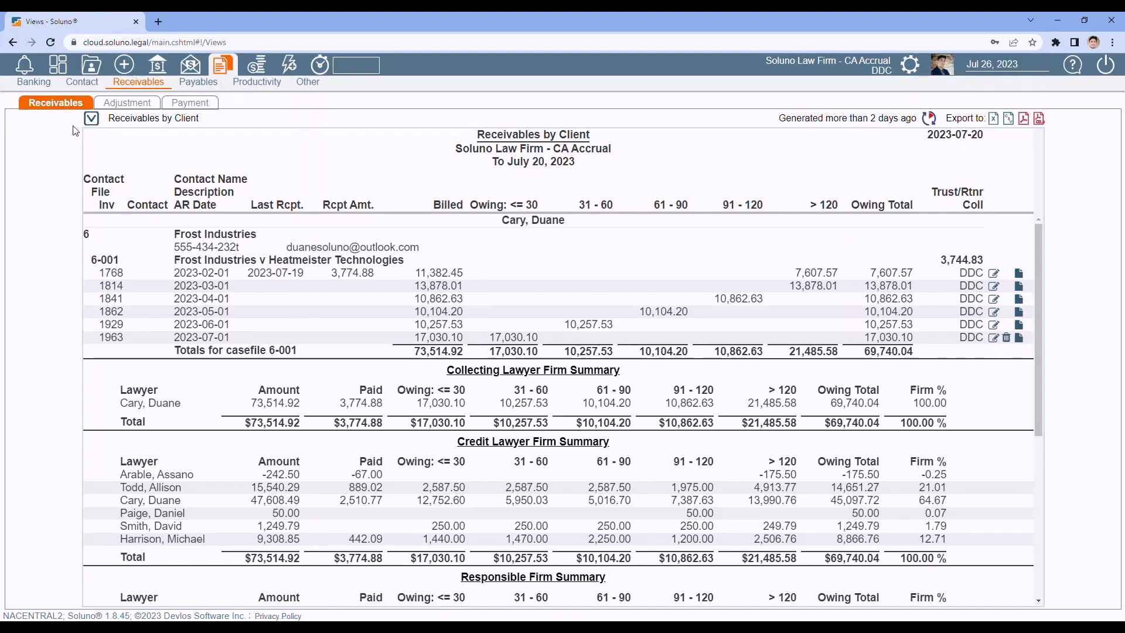
{"action": "left_click", "coordinate": [91, 121]}
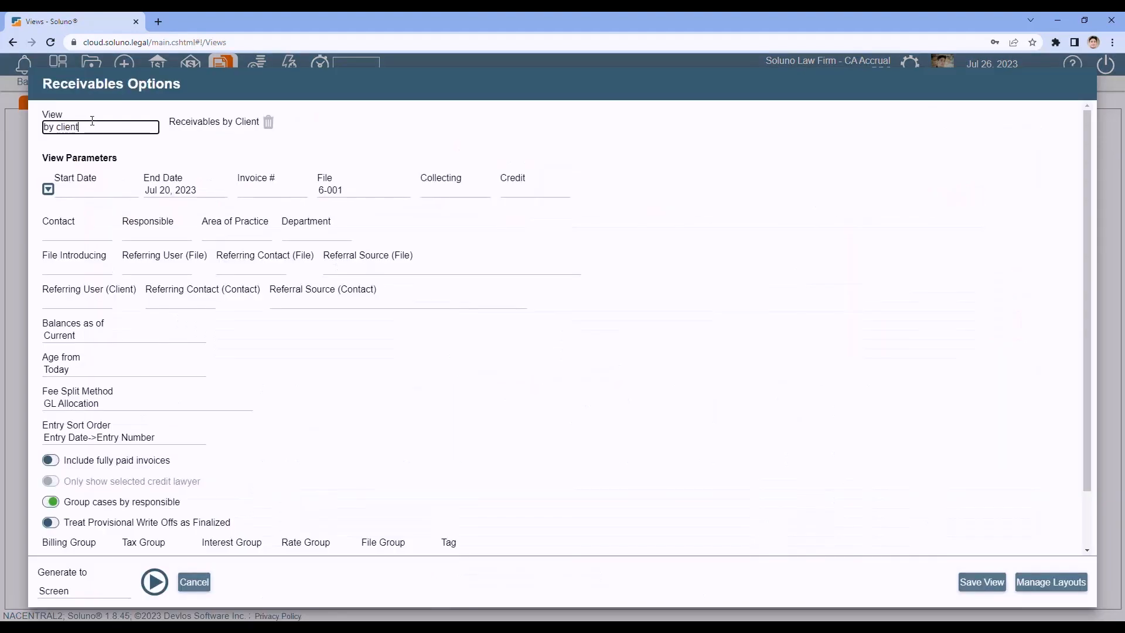
{"action": "left_click", "coordinate": [118, 127]}
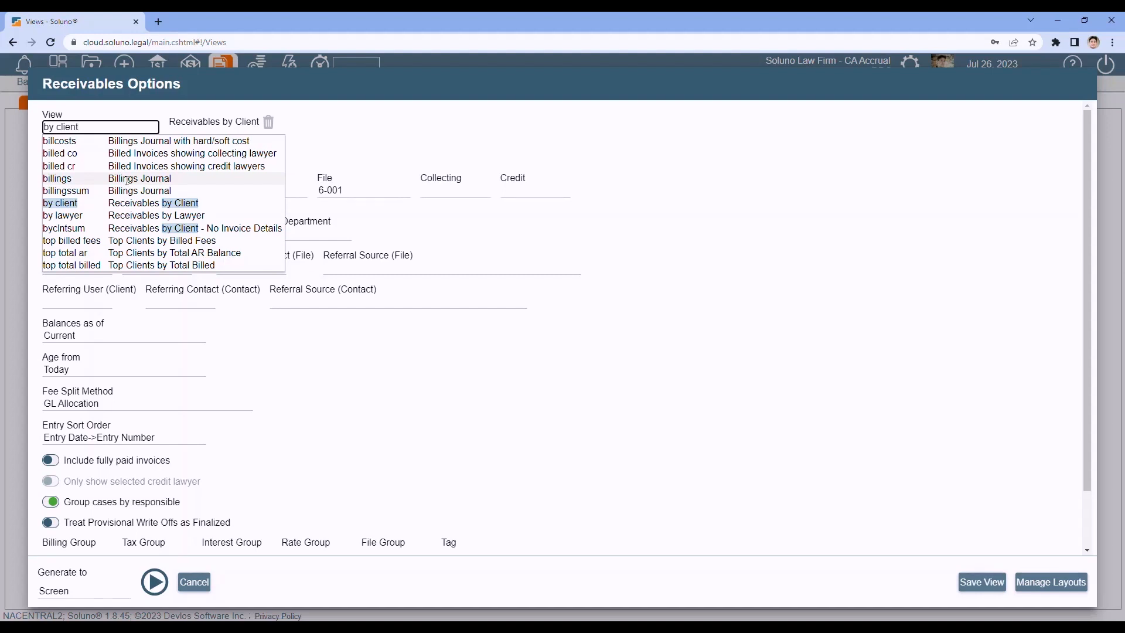
{"action": "left_click", "coordinate": [128, 179]}
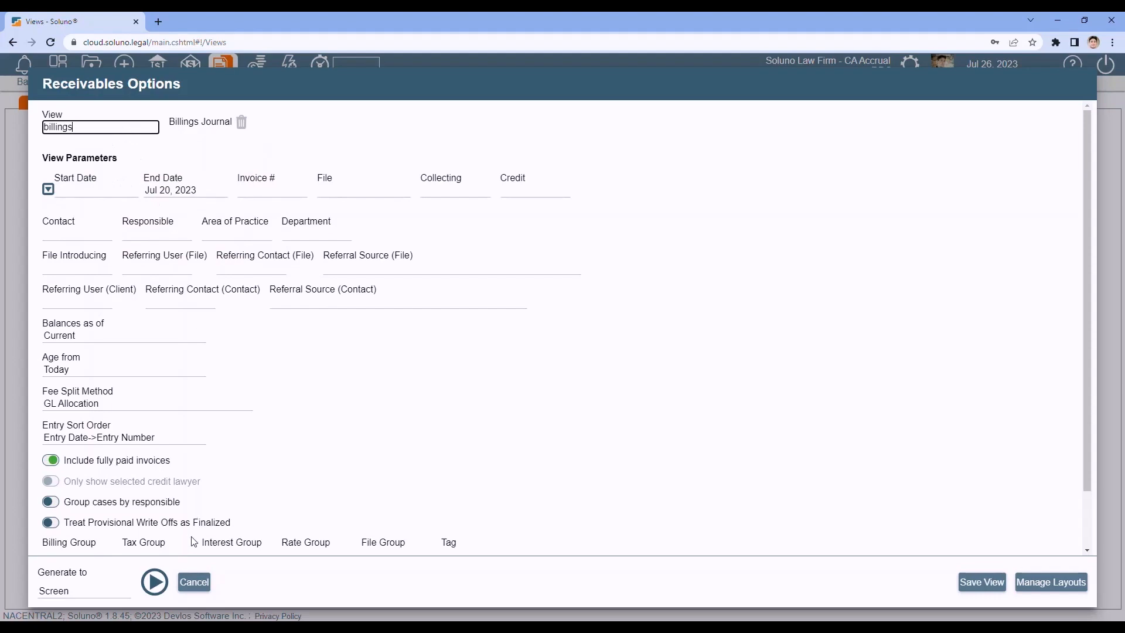
{"action": "left_click", "coordinate": [156, 587]}
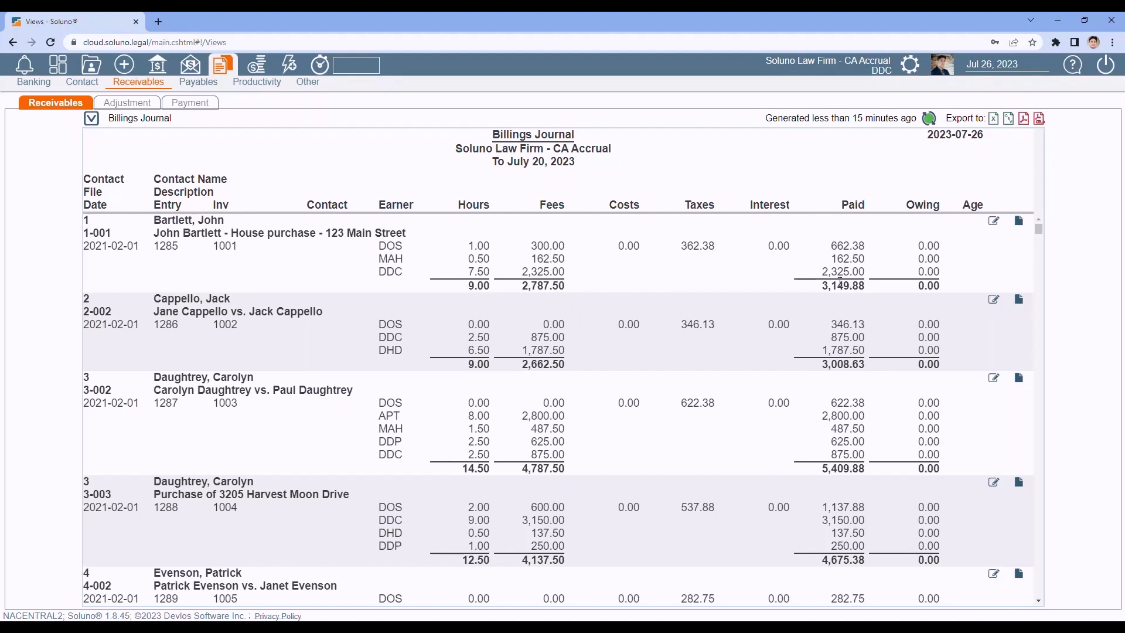
Look through the Billings Journal entries and examine the collecting lawyer summaries near its end.
{"action": "scroll", "coordinate": [974, 368], "scroll_direction": "down", "scroll_amount": 1}
{"action": "scroll", "coordinate": [972, 364], "scroll_direction": "down", "scroll_amount": 15}
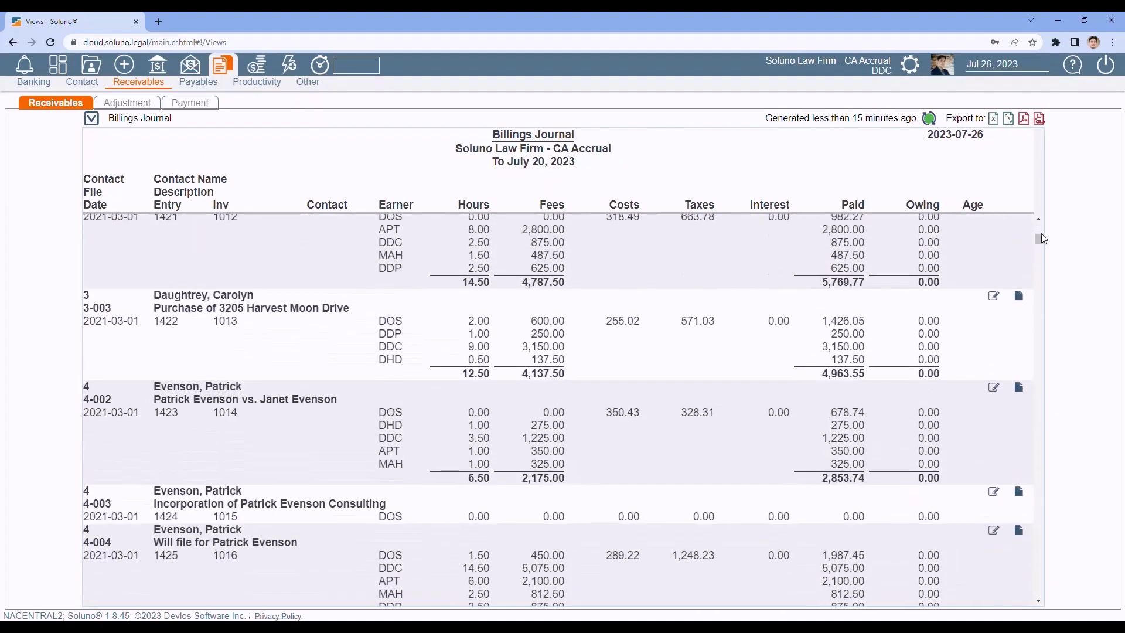
{"action": "left_click_drag", "start_coordinate": [1039, 239], "coordinate": [1040, 577]}
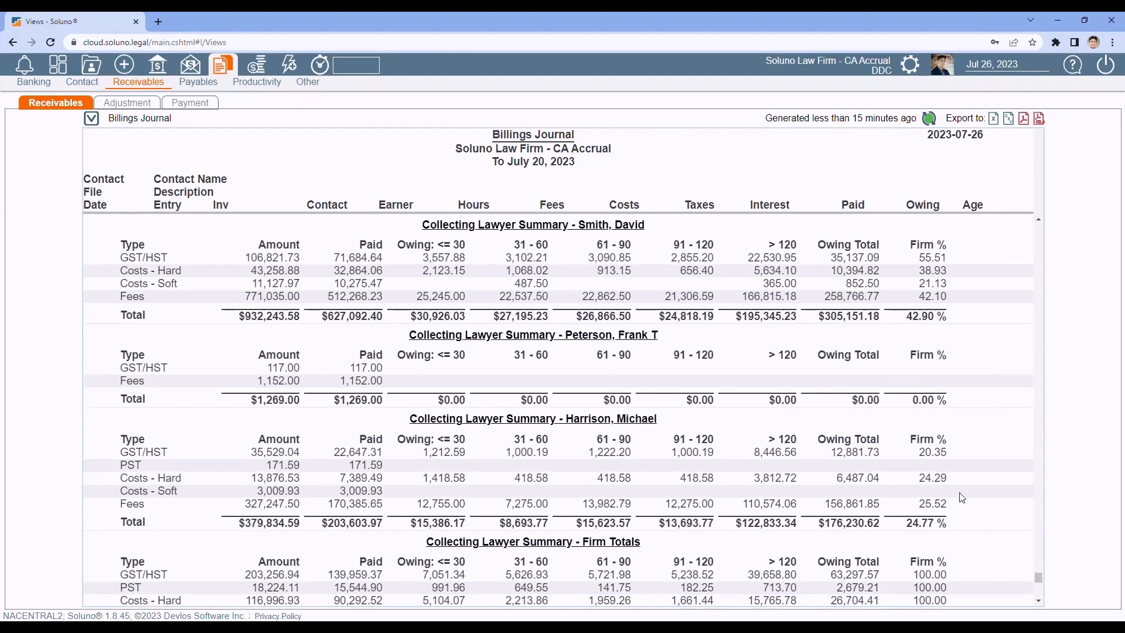
{"action": "scroll", "coordinate": [961, 495], "scroll_direction": "up", "scroll_amount": 10}
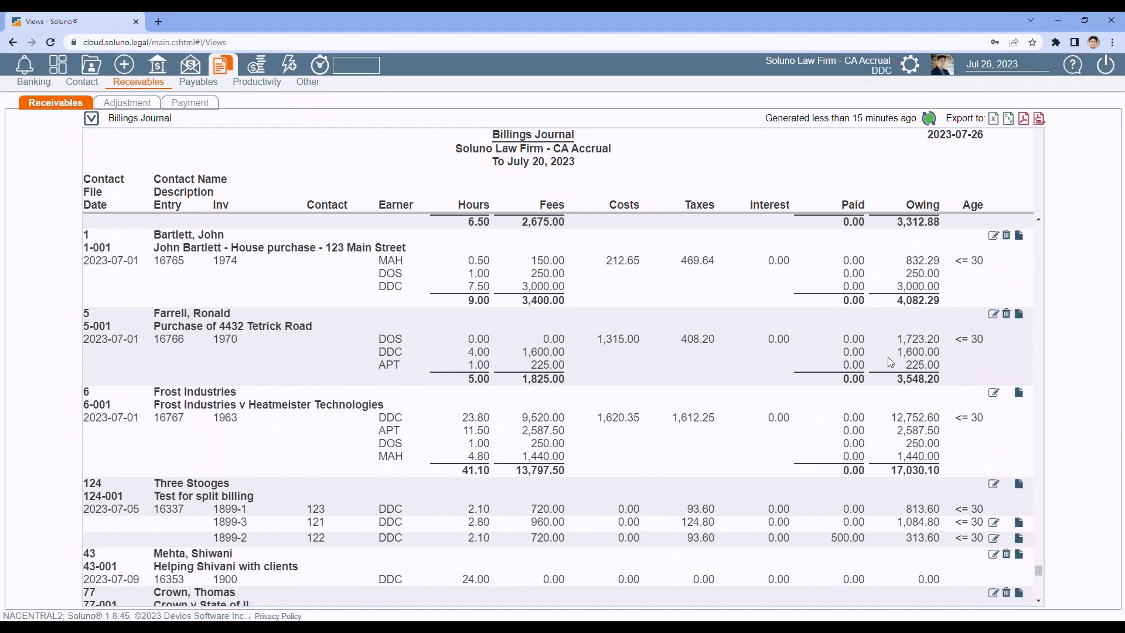
{"action": "scroll", "coordinate": [579, 388], "scroll_direction": "down", "scroll_amount": 10}
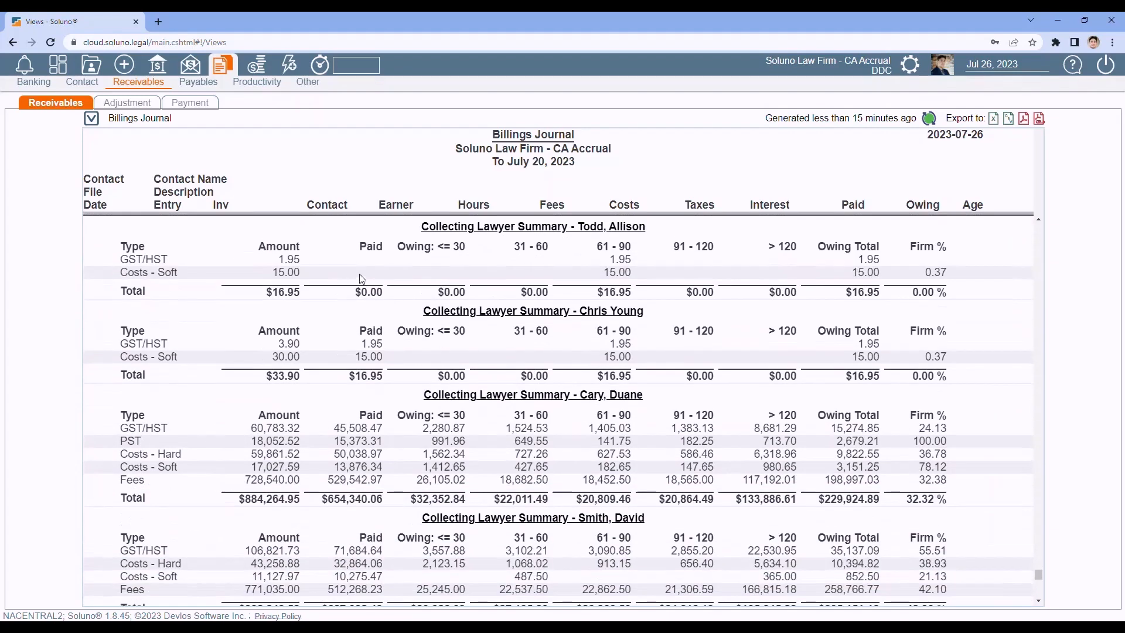
{"action": "scroll", "coordinate": [626, 426], "scroll_direction": "down", "scroll_amount": 3}
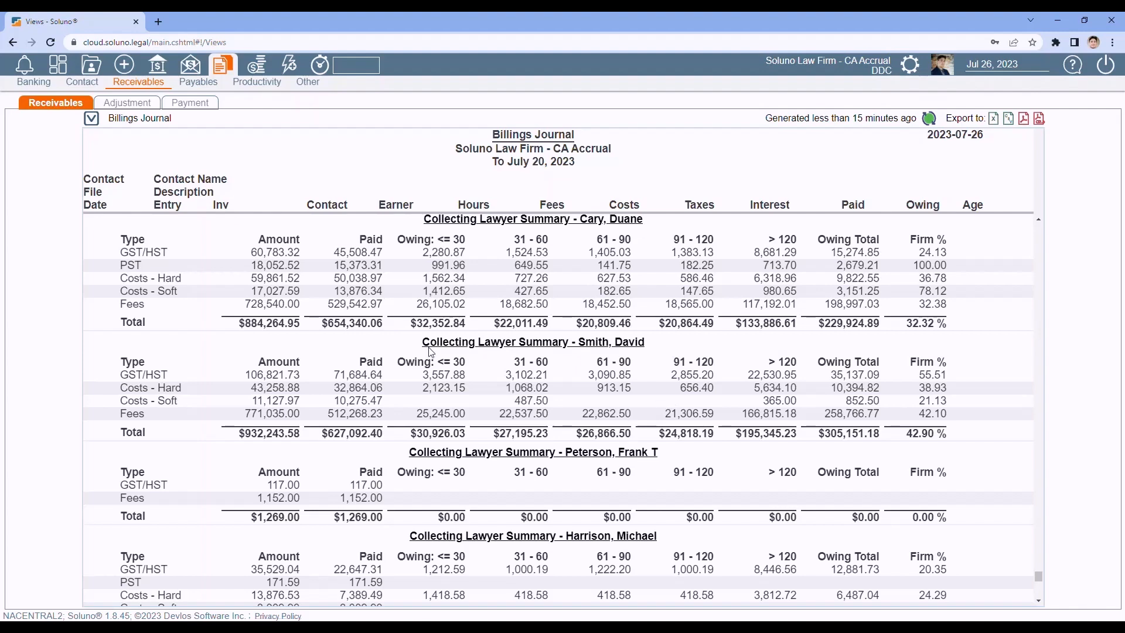
Reopen the Receivables options, look through the available views, and close the options without generating.
{"action": "left_click", "coordinate": [94, 120]}
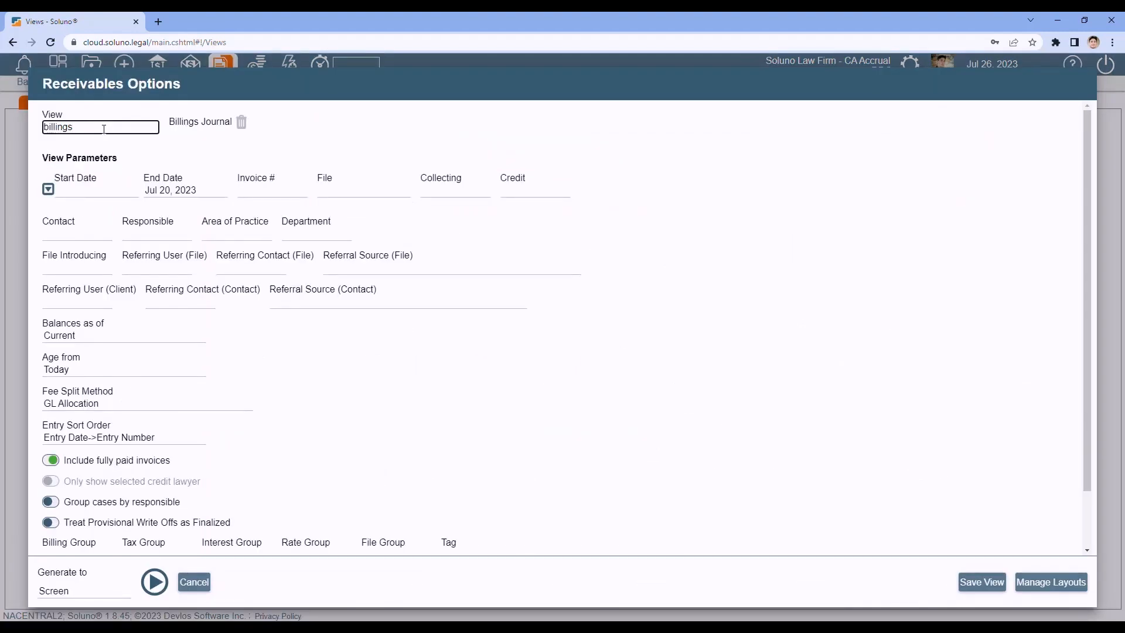
{"action": "left_click", "coordinate": [103, 128]}
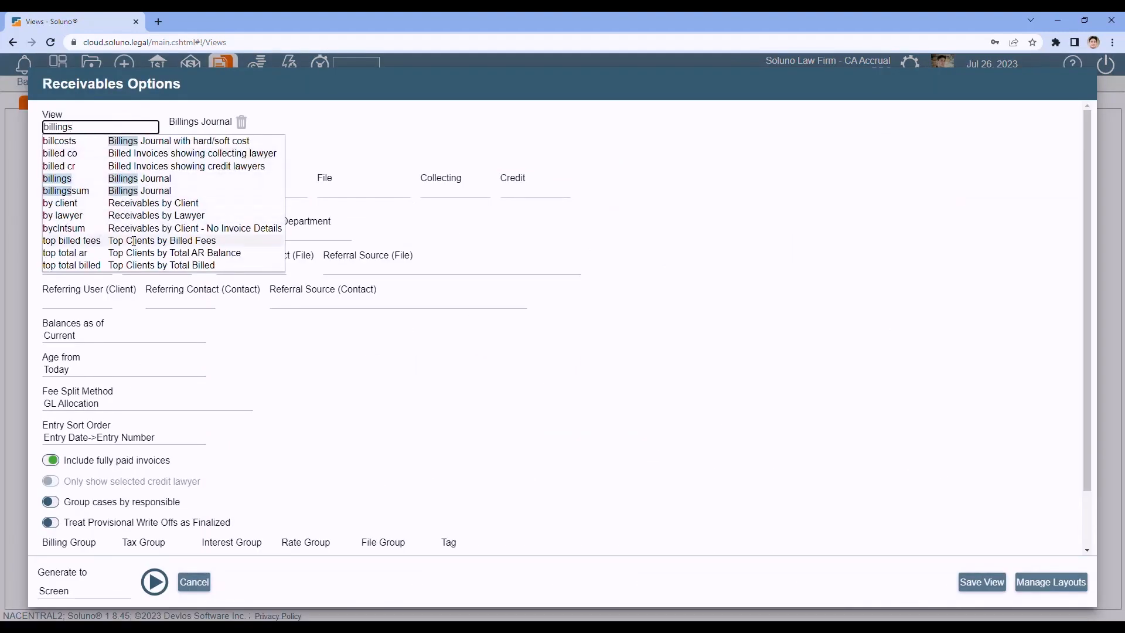
{"action": "key", "text": "Down"}
{"action": "key", "text": "Down"}
{"action": "key", "text": "Down"}
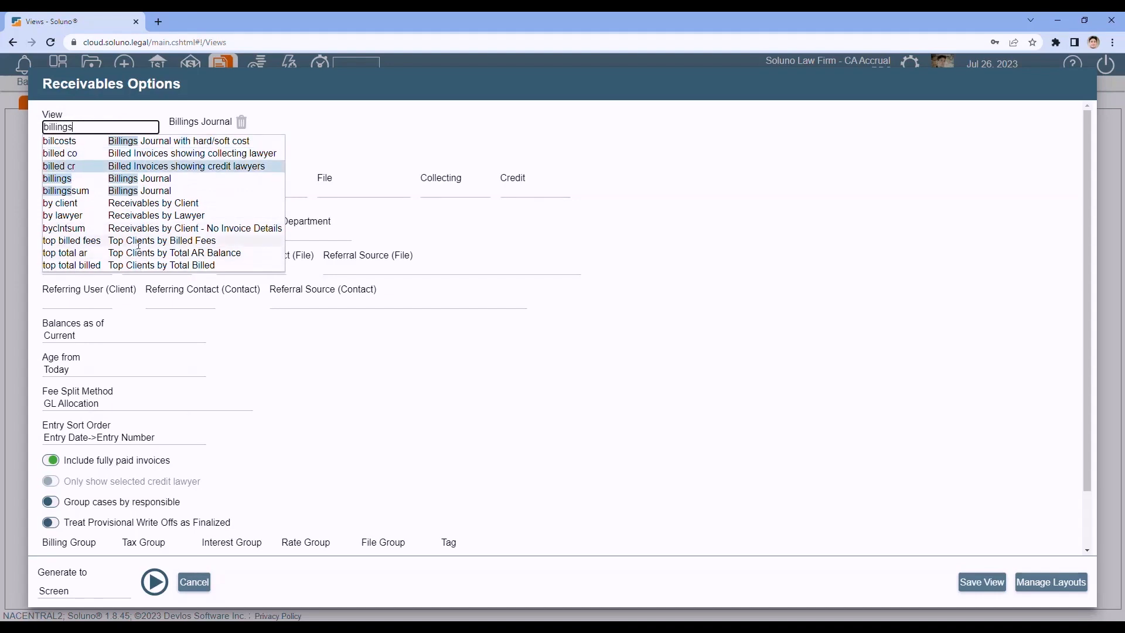
{"action": "left_click", "coordinate": [193, 583]}
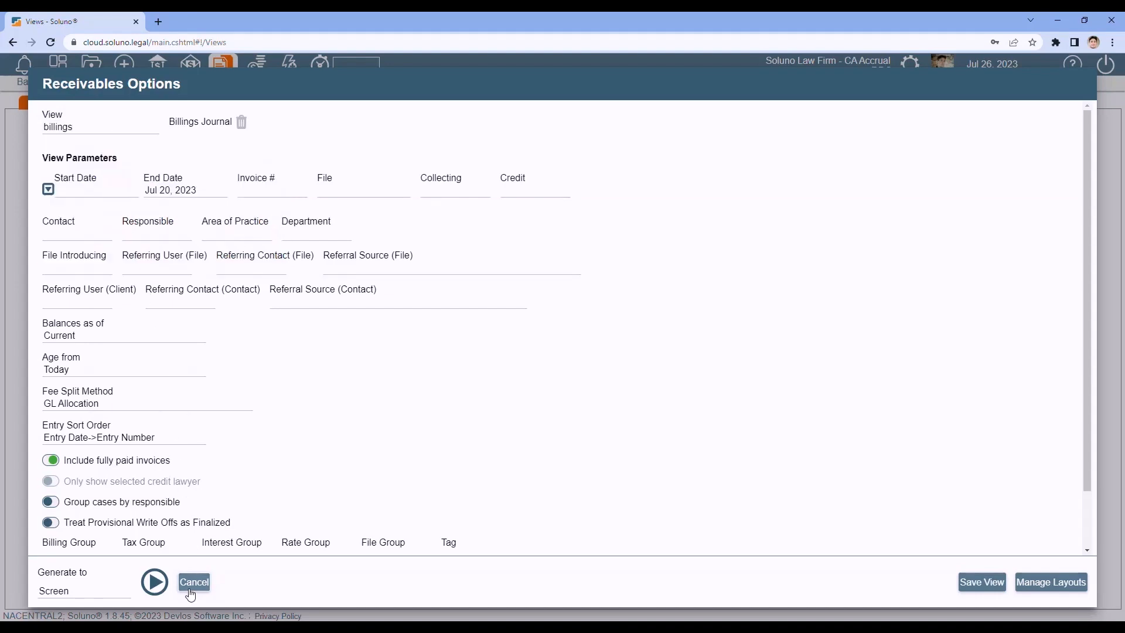
Open the options of the receivables Adjustment report, review its available views, and cancel.
{"action": "left_click", "coordinate": [127, 103]}
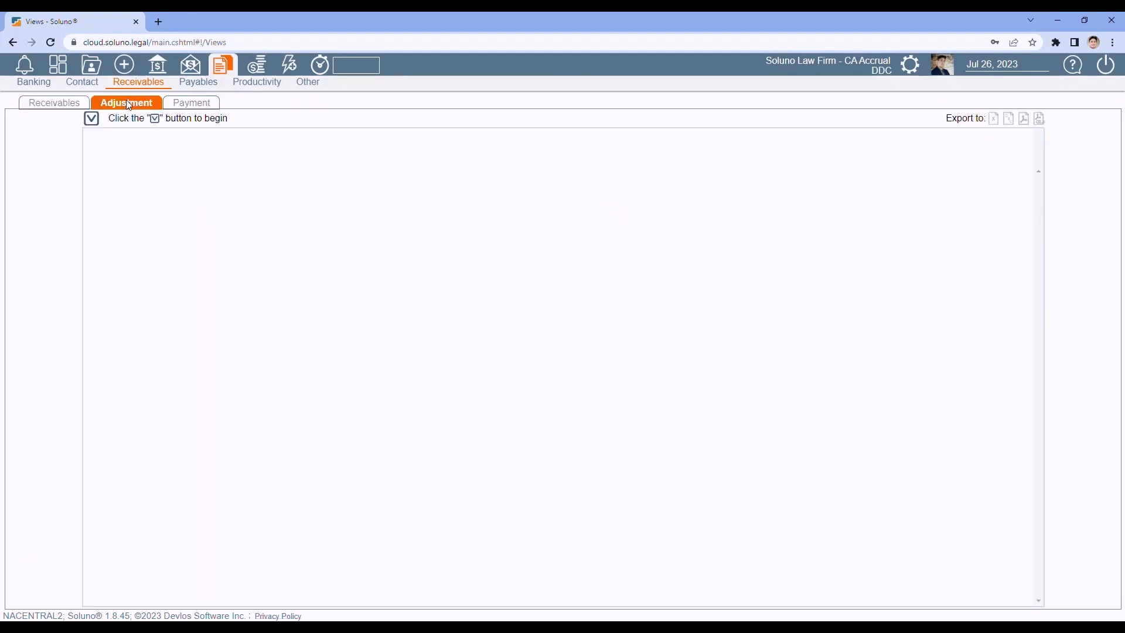
{"action": "left_click", "coordinate": [92, 119]}
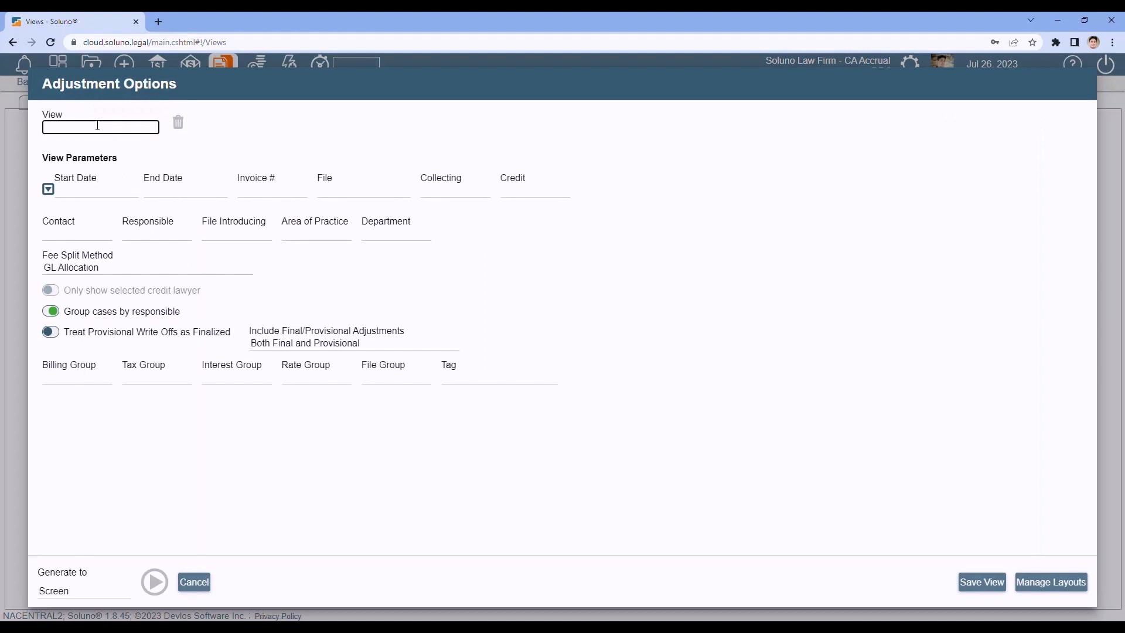
{"action": "left_click", "coordinate": [98, 125]}
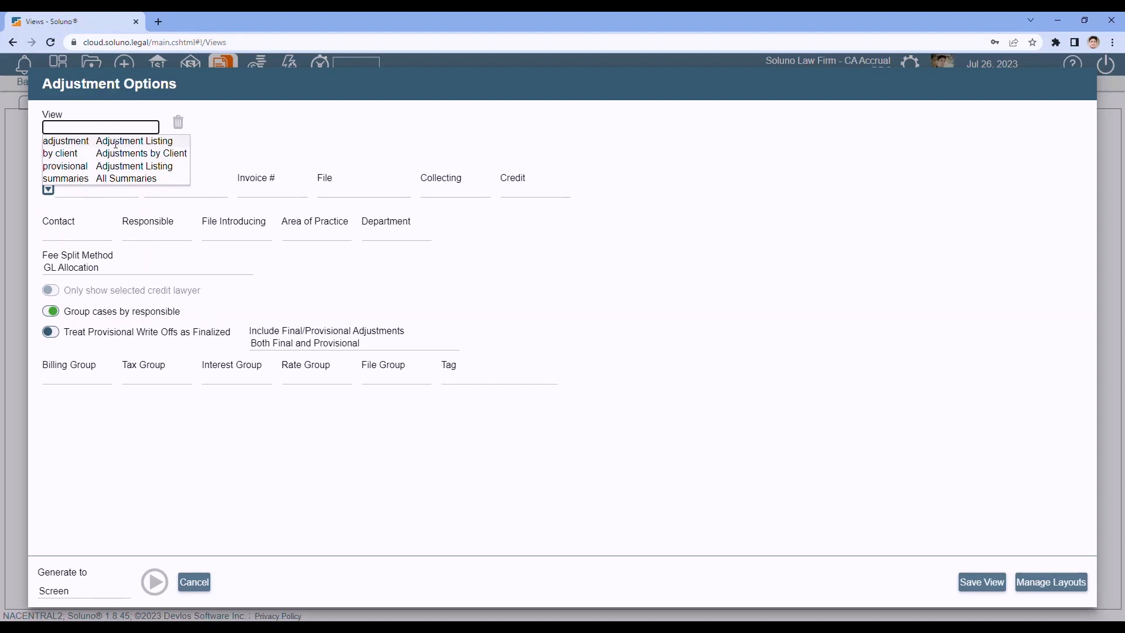
{"action": "left_click", "coordinate": [194, 582]}
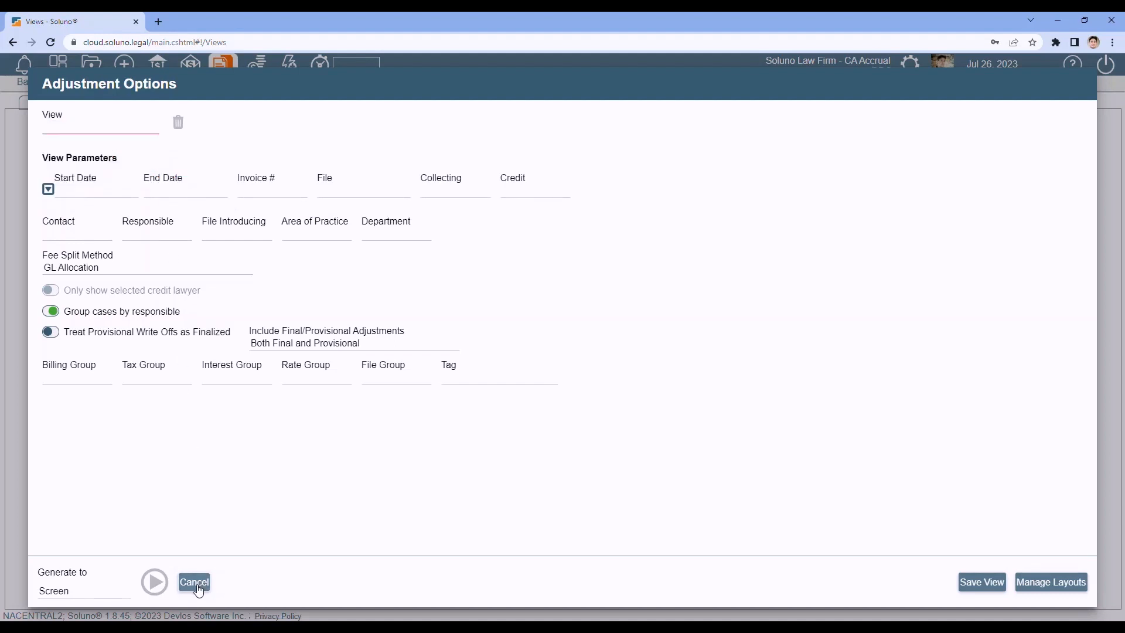
Open the options of the receivables Payment report, review its available views, and cancel.
{"action": "left_click", "coordinate": [192, 103]}
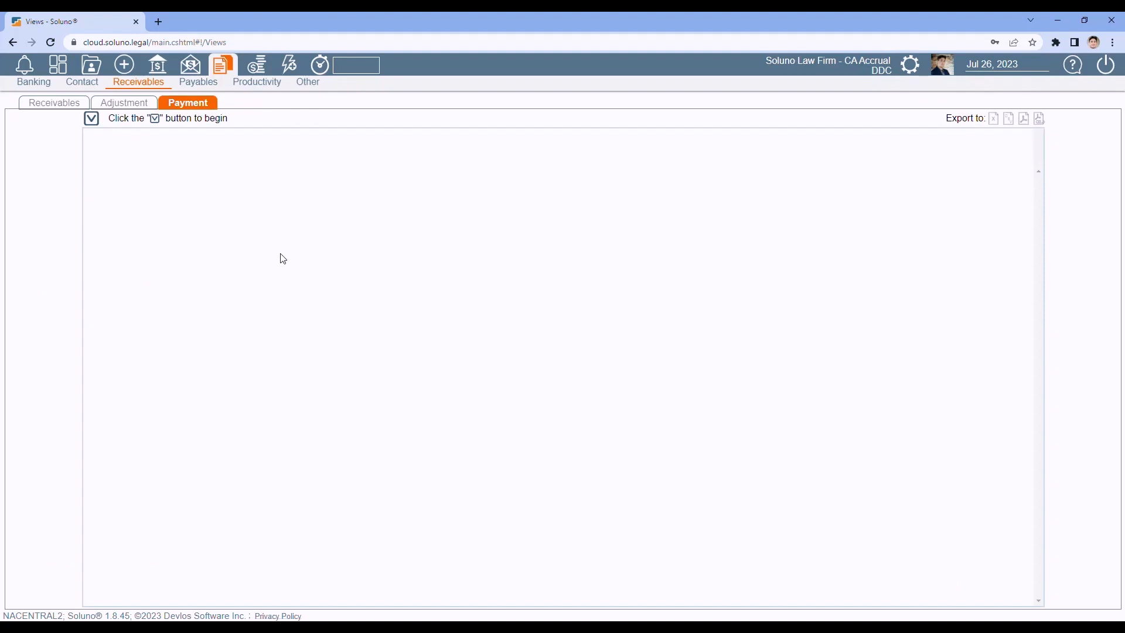
{"action": "left_click", "coordinate": [90, 119]}
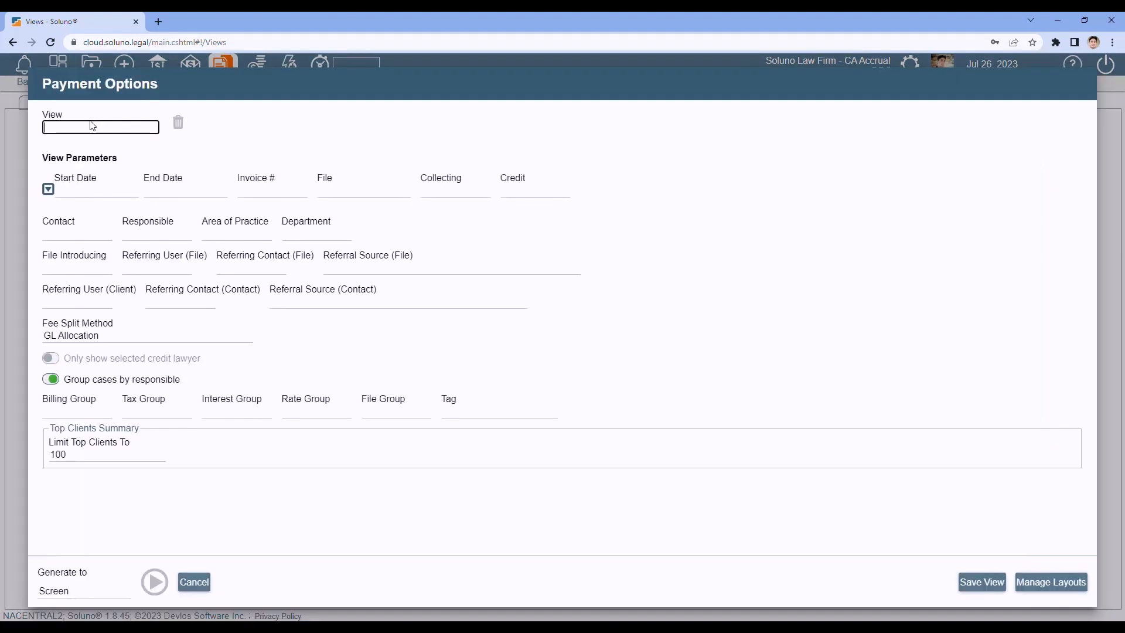
{"action": "left_click", "coordinate": [98, 125]}
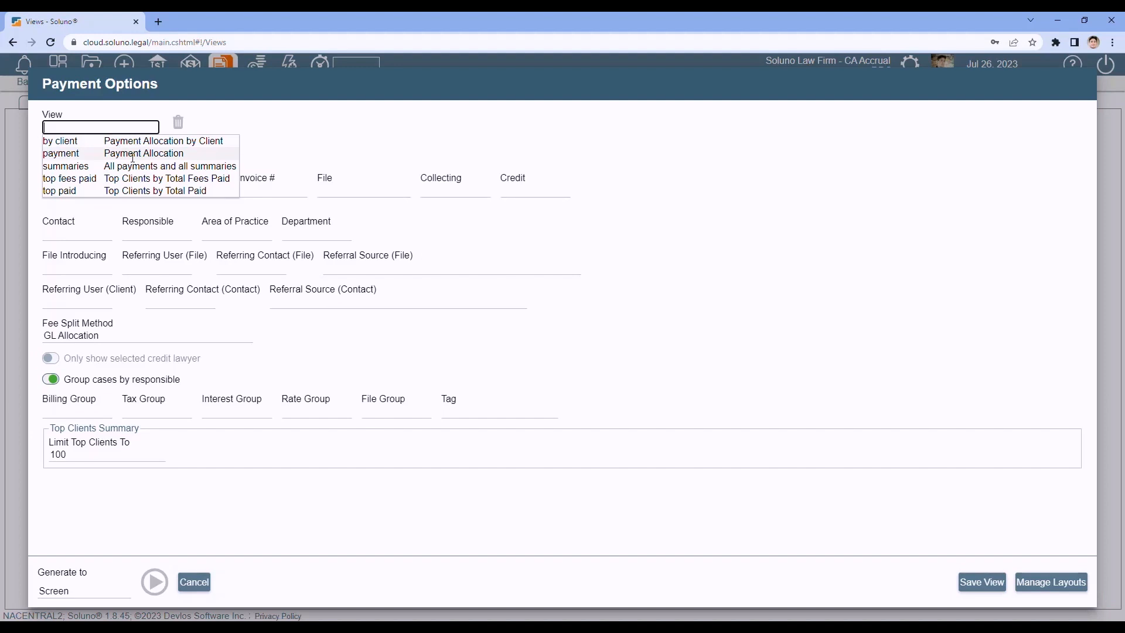
{"action": "left_click", "coordinate": [197, 582]}
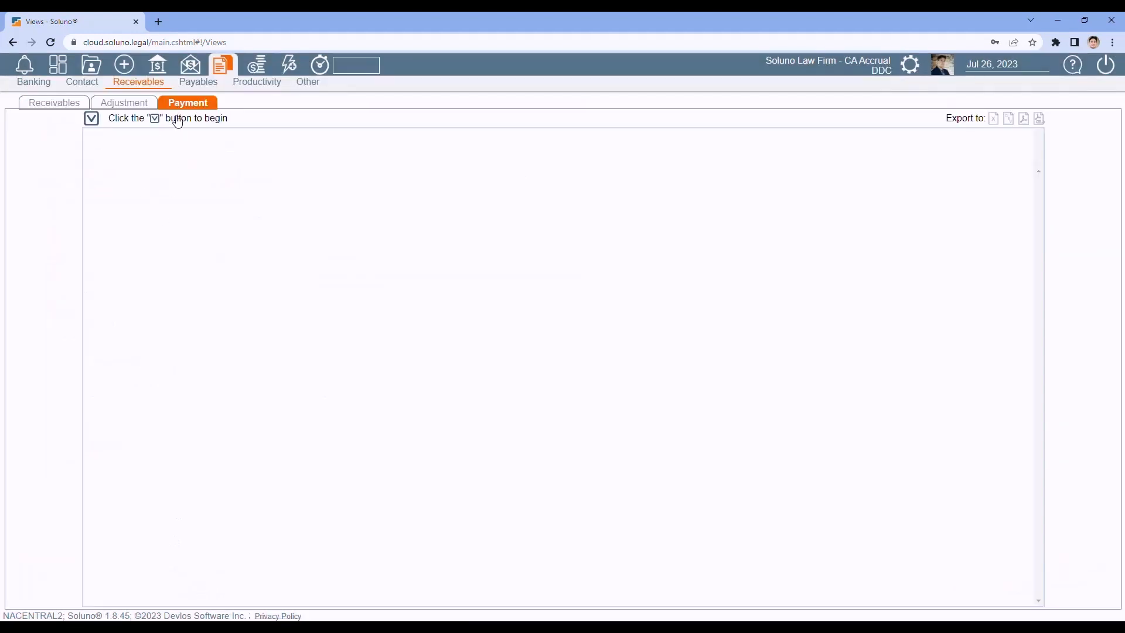
Switch to the Payables reports, review the views offered in the Payables options, and cancel.
{"action": "left_click", "coordinate": [199, 83]}
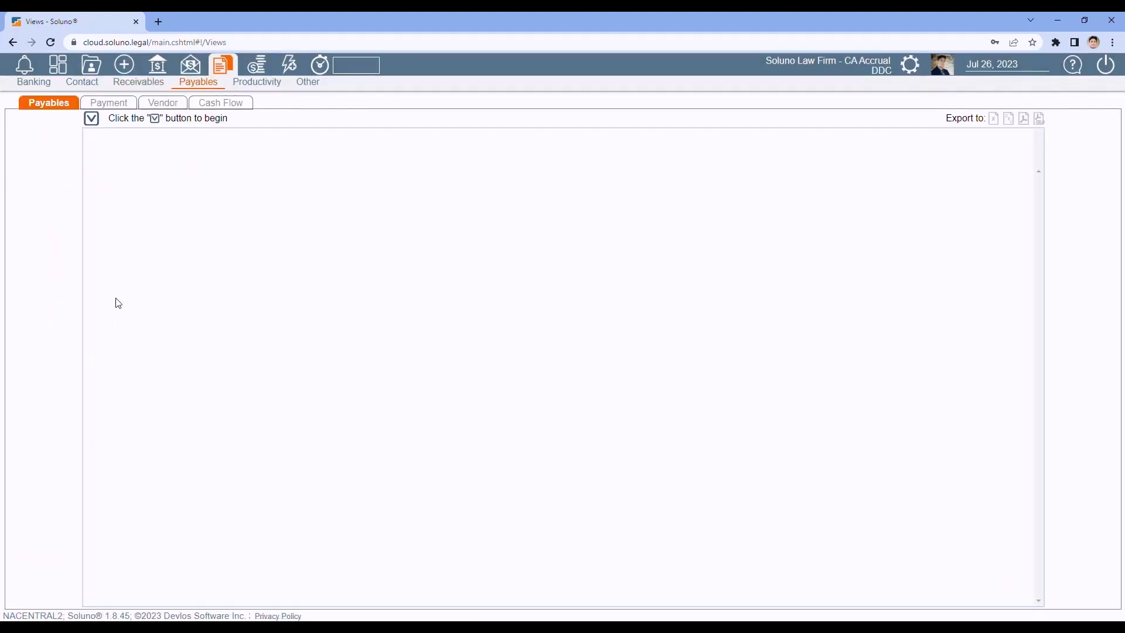
{"action": "left_click", "coordinate": [91, 119]}
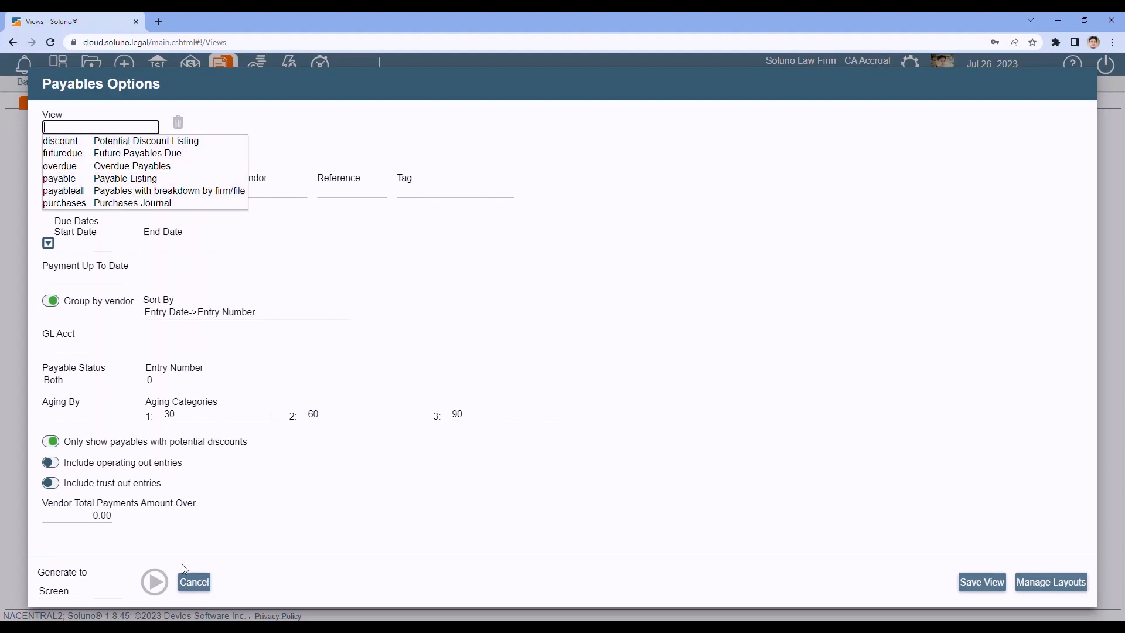
{"action": "left_click", "coordinate": [187, 582]}
Choose the Payment Listing view (payment) in the payables Payment options and close the options without generating.
{"action": "left_click", "coordinate": [108, 104]}
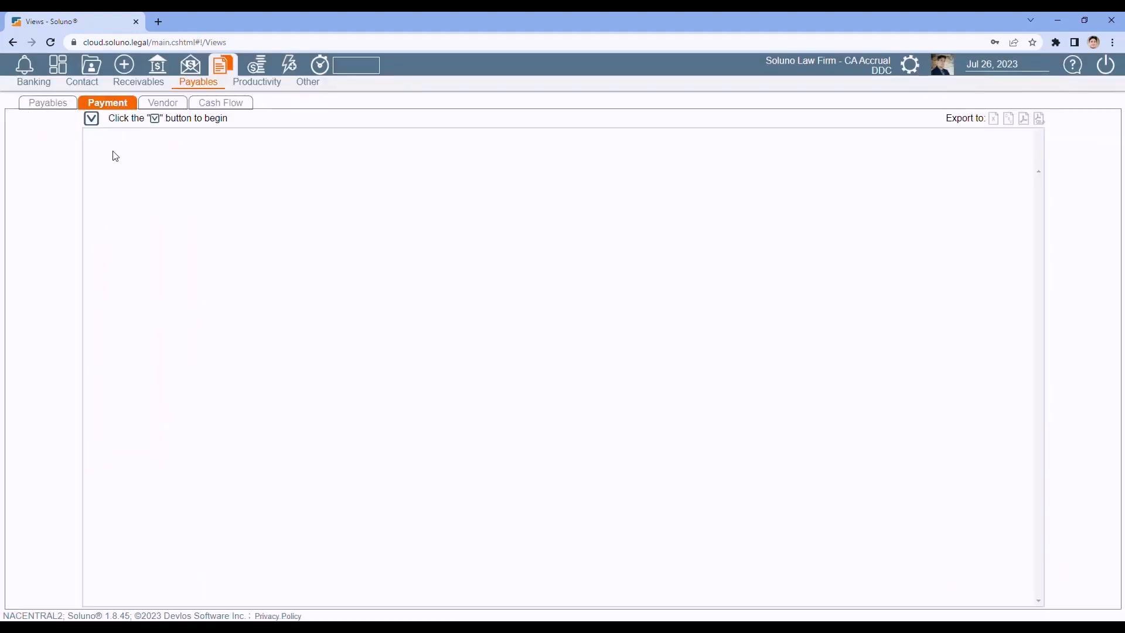
{"action": "left_click", "coordinate": [91, 120]}
{"action": "left_click", "coordinate": [93, 125]}
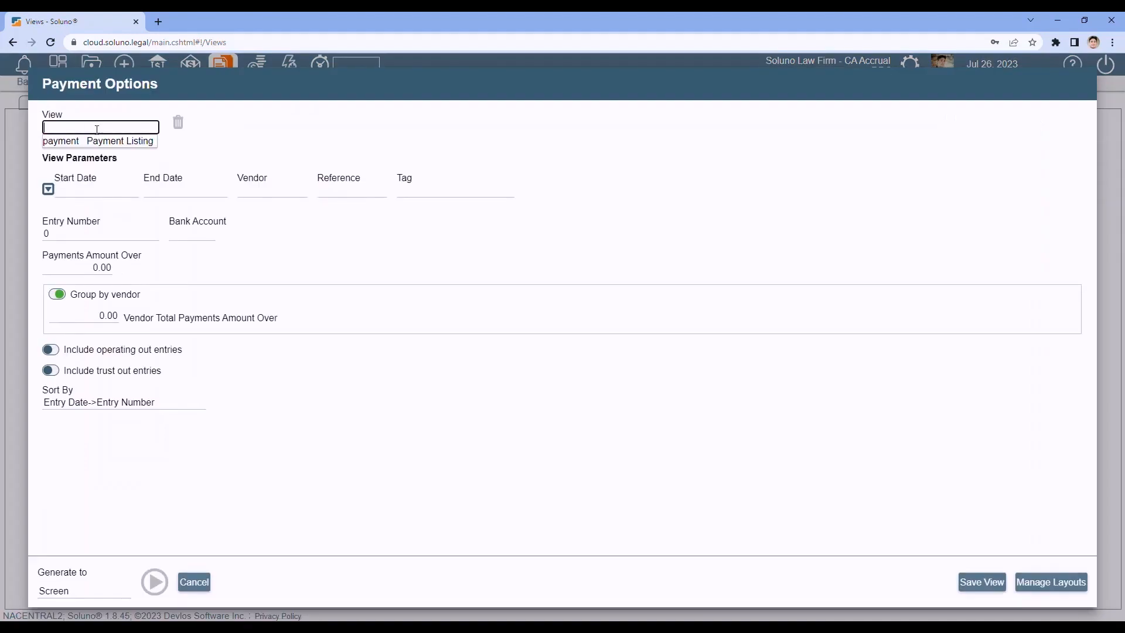
{"action": "left_click", "coordinate": [103, 144]}
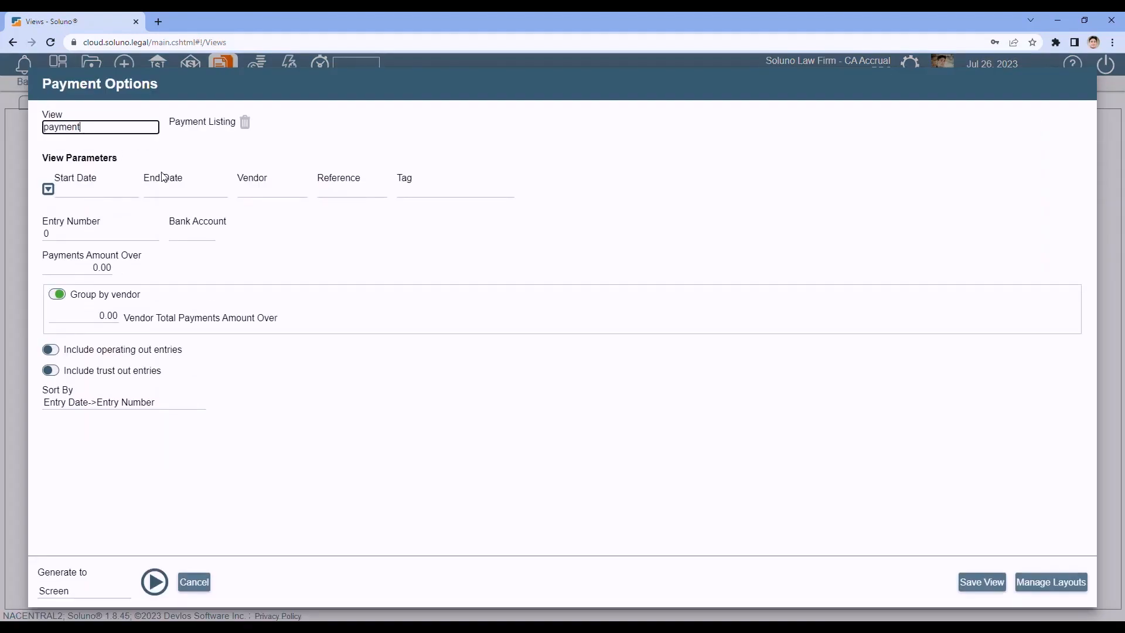
{"action": "left_click", "coordinate": [192, 588]}
Open the options of the payables Vendor report, review its available Vendor Ledger views, and cancel.
{"action": "left_click", "coordinate": [164, 103]}
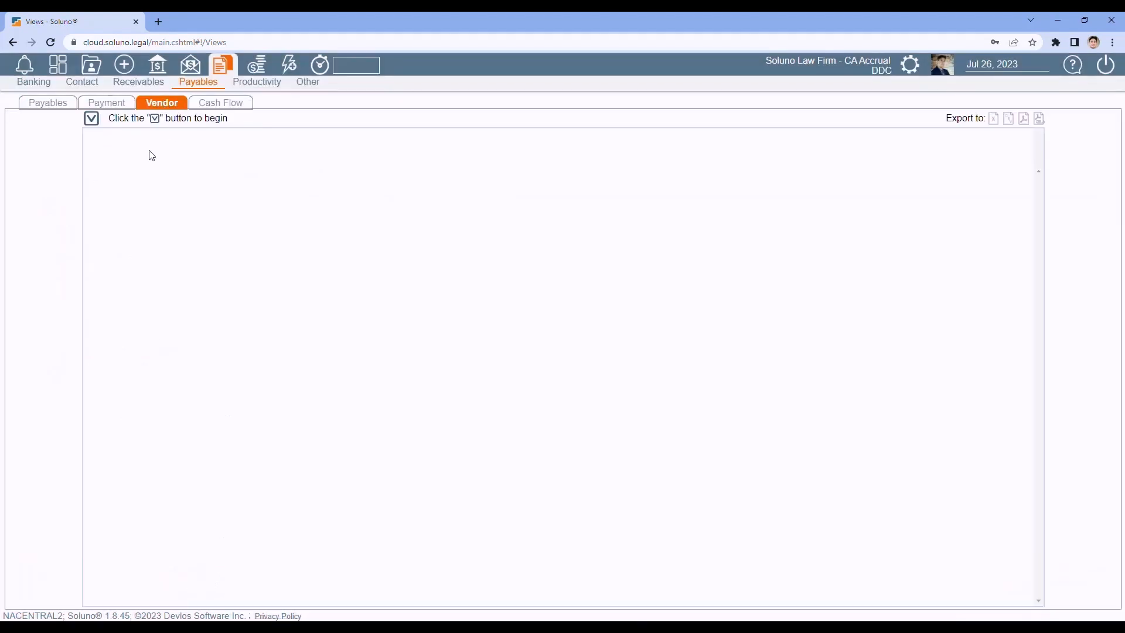
{"action": "left_click", "coordinate": [91, 118]}
{"action": "left_click", "coordinate": [99, 124]}
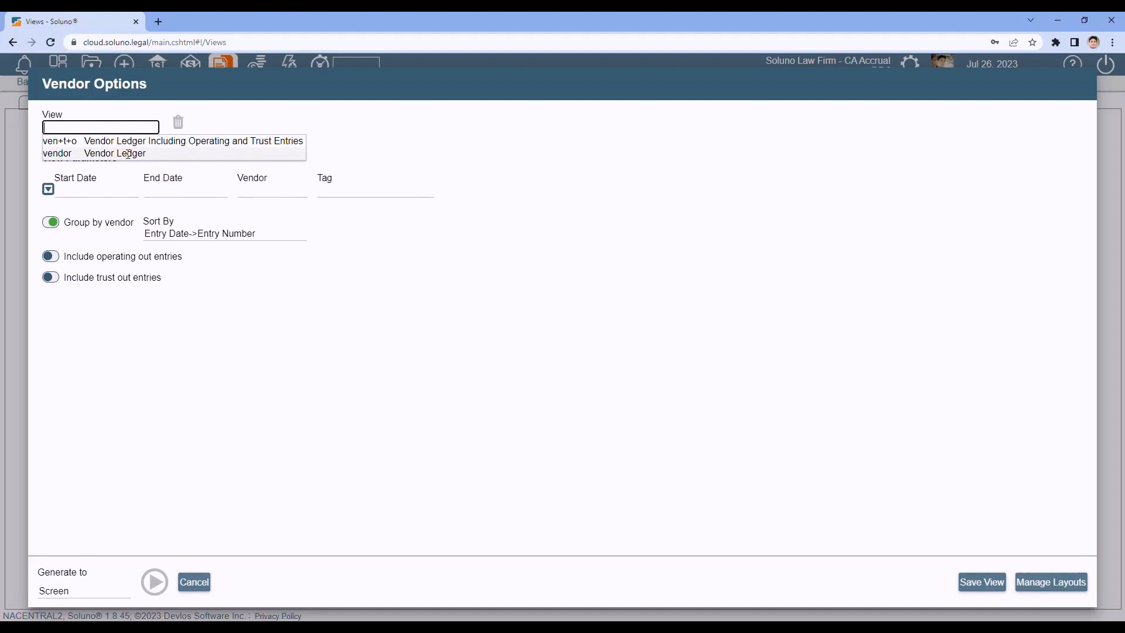
{"action": "left_click", "coordinate": [195, 584]}
Choose the Payable Cash Flow view (cash flow) in the Cash Flow options and close the options without generating.
{"action": "left_click", "coordinate": [226, 106]}
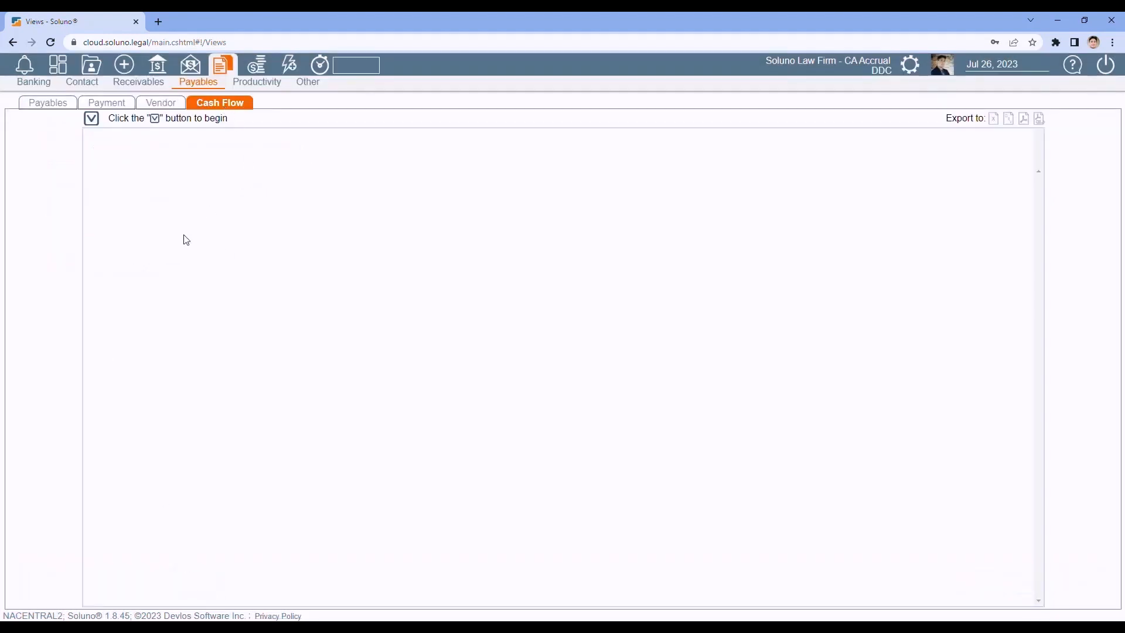
{"action": "left_click", "coordinate": [92, 119]}
{"action": "left_click", "coordinate": [92, 126]}
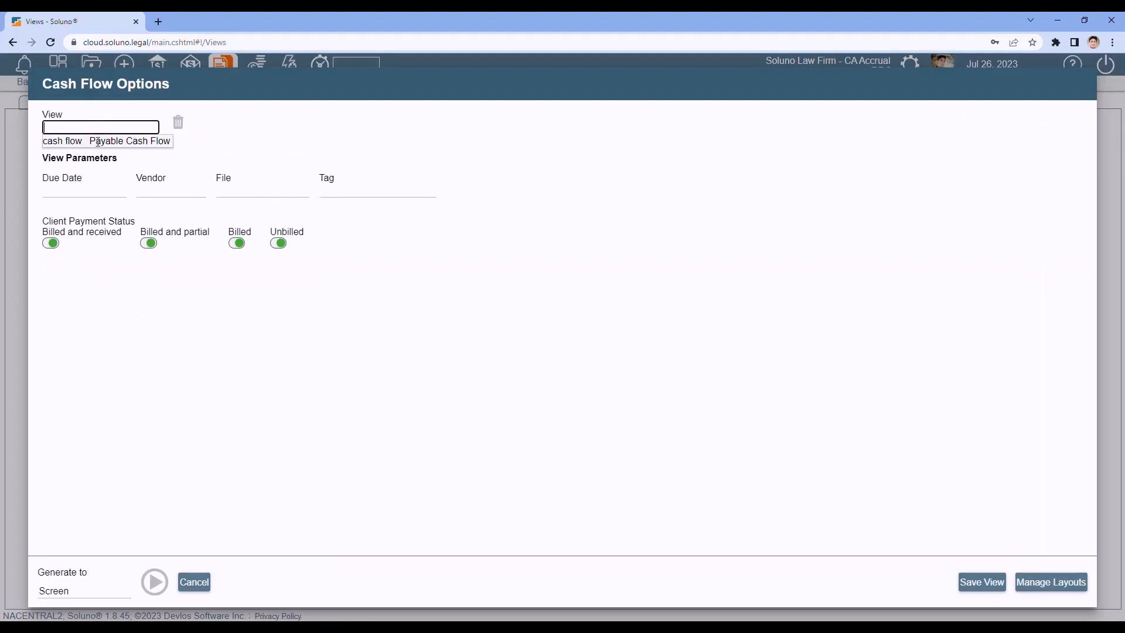
{"action": "left_click", "coordinate": [97, 142]}
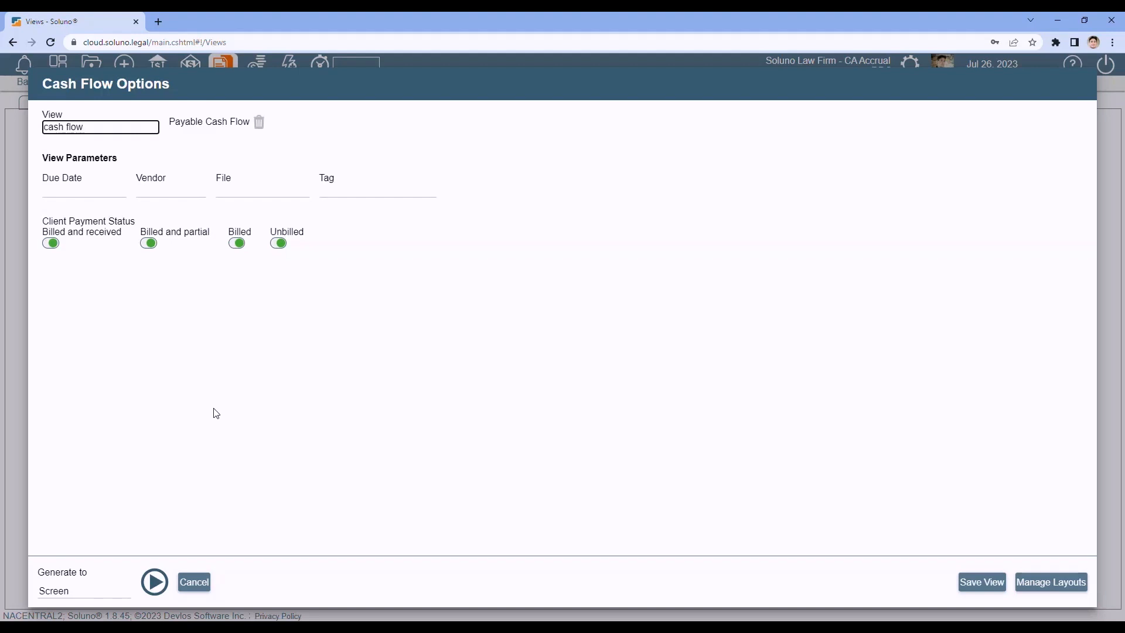
{"action": "left_click", "coordinate": [194, 582]}
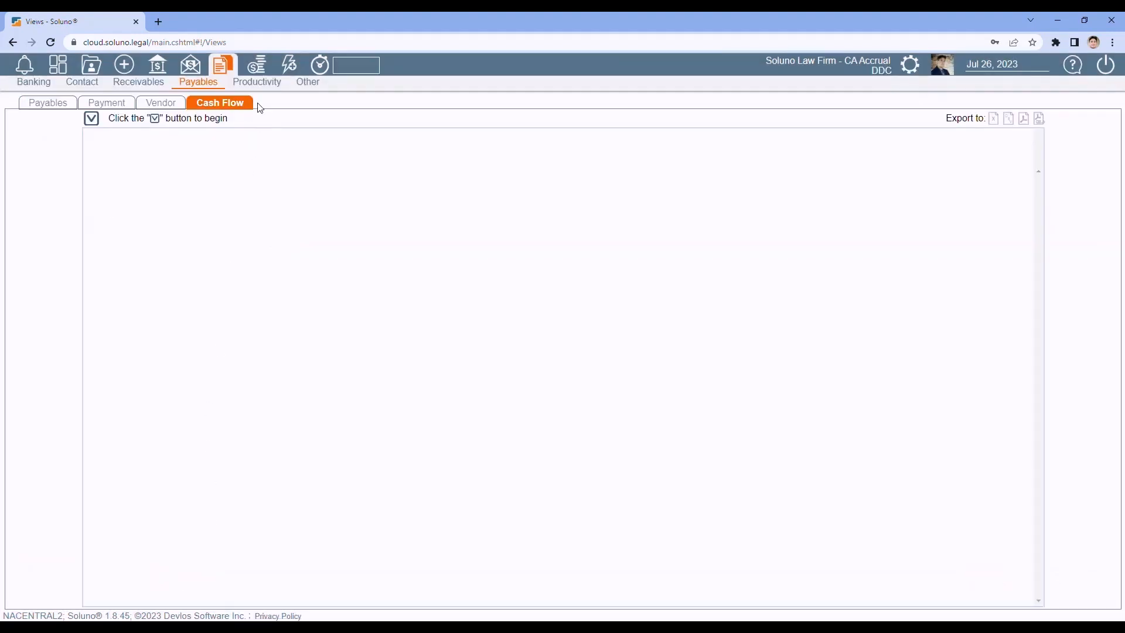
Switch to the Productivity reports, review the views offered in the Lawyer options, and cancel.
{"action": "left_click", "coordinate": [263, 84]}
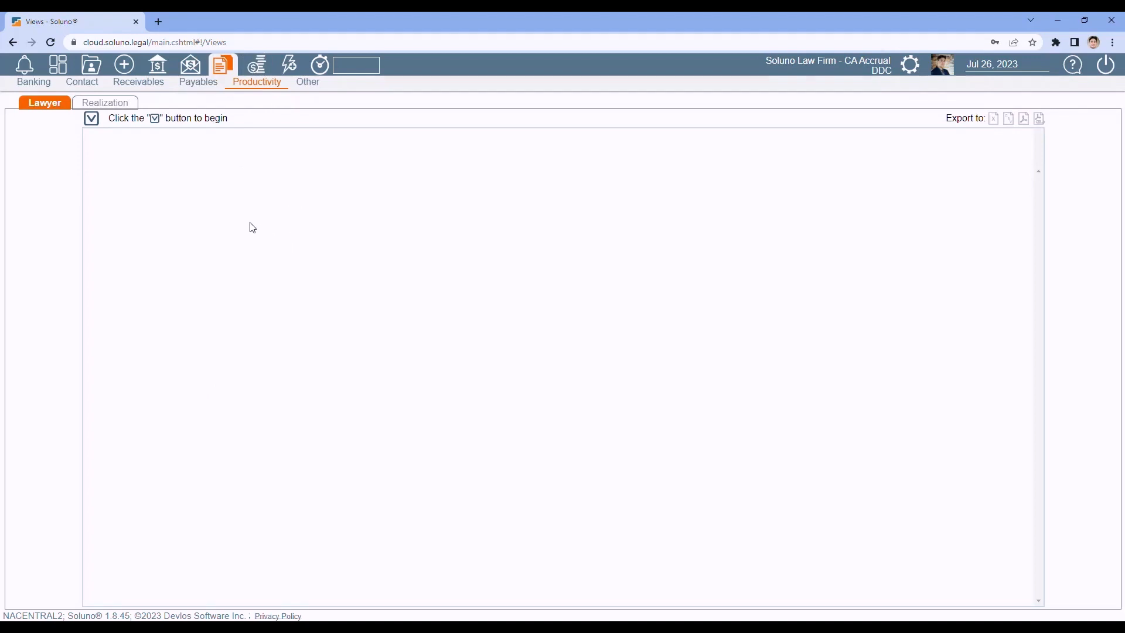
{"action": "left_click", "coordinate": [92, 119]}
{"action": "left_click", "coordinate": [86, 128]}
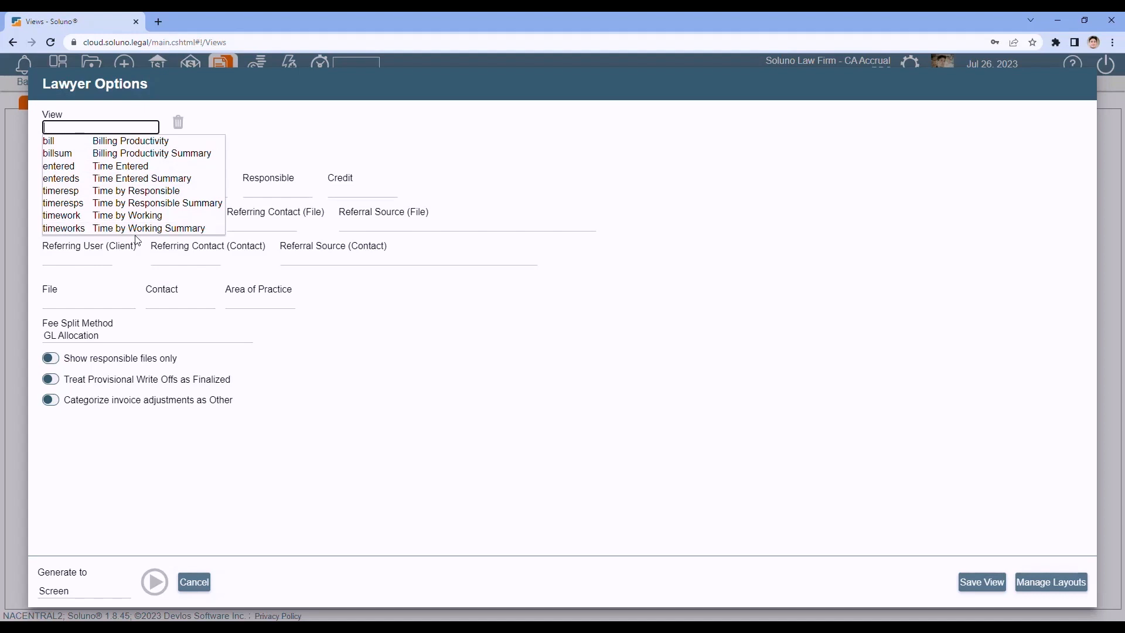
{"action": "left_click", "coordinate": [201, 582]}
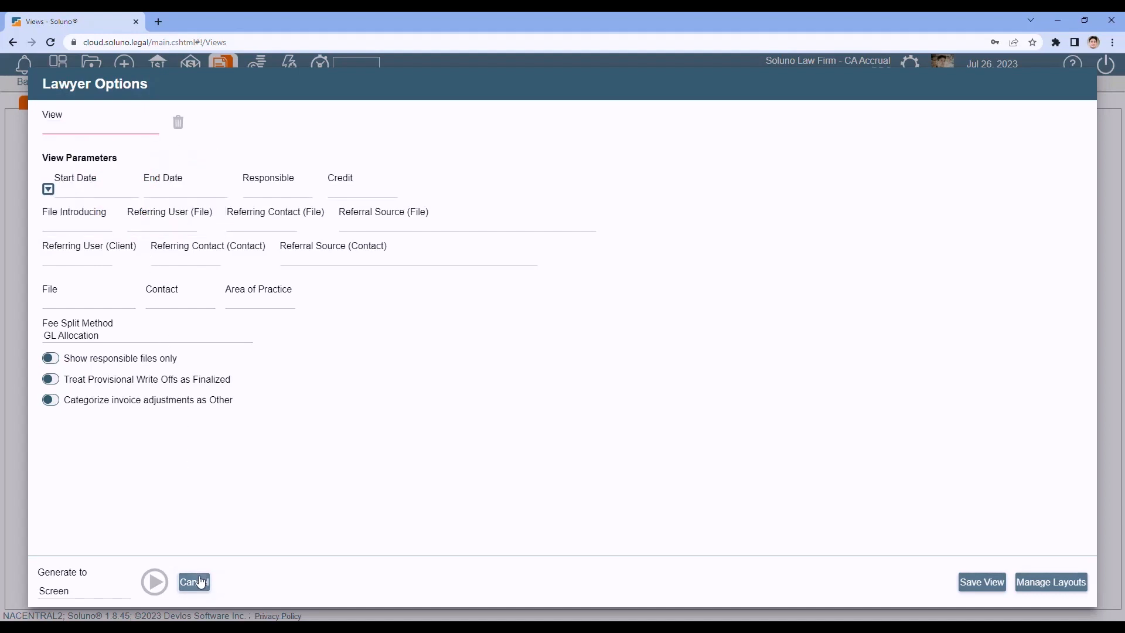
Open the options of the productivity Realization report, review its Billing Realization views, and cancel.
{"action": "left_click", "coordinate": [111, 106]}
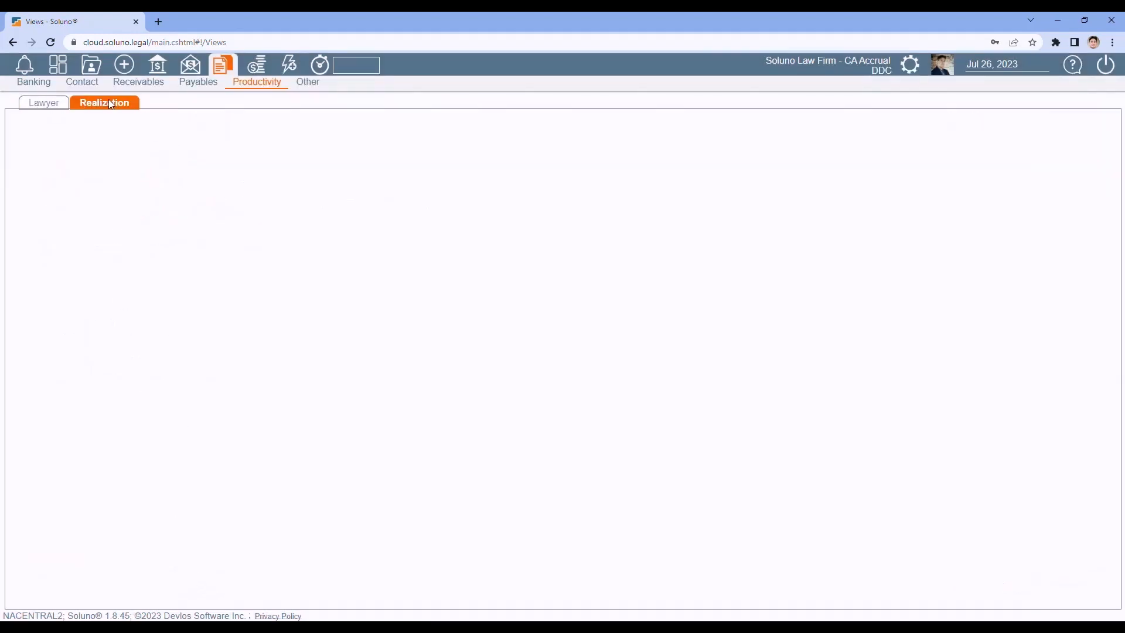
{"action": "left_click", "coordinate": [93, 119]}
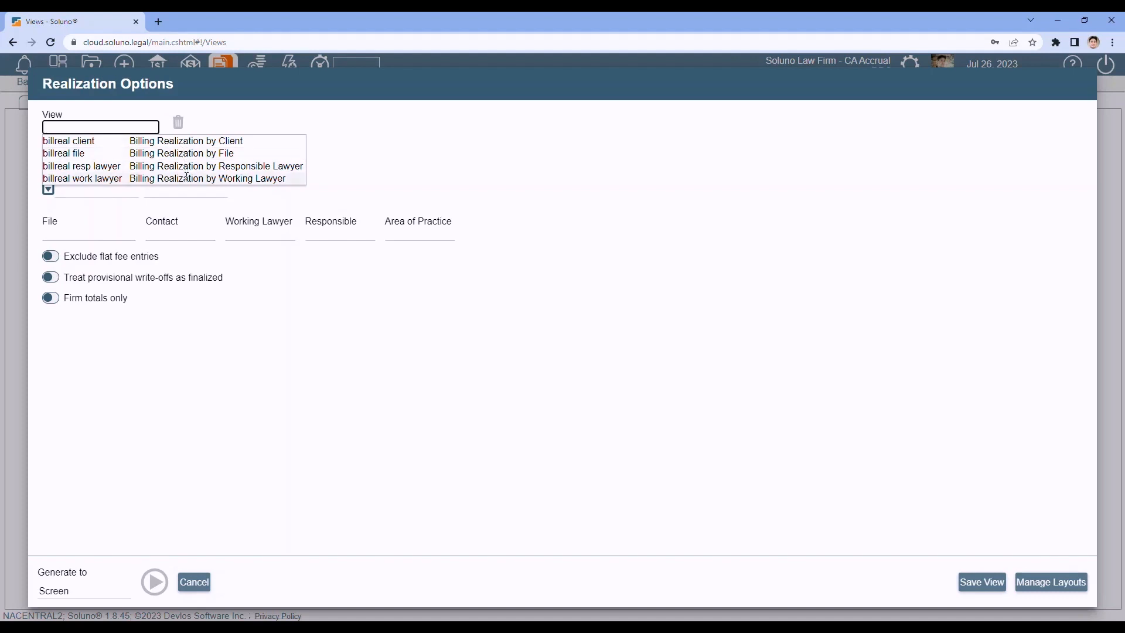
{"action": "left_click", "coordinate": [193, 583]}
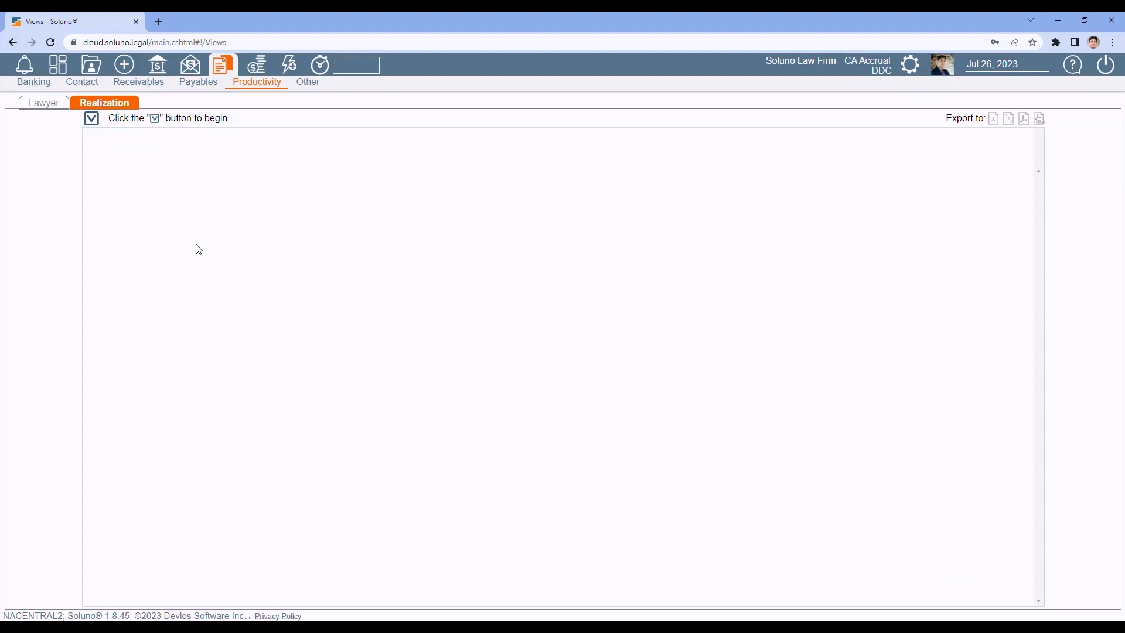
Switch to the Other reports, review the views offered in the Time options, and cancel.
{"action": "left_click", "coordinate": [306, 84]}
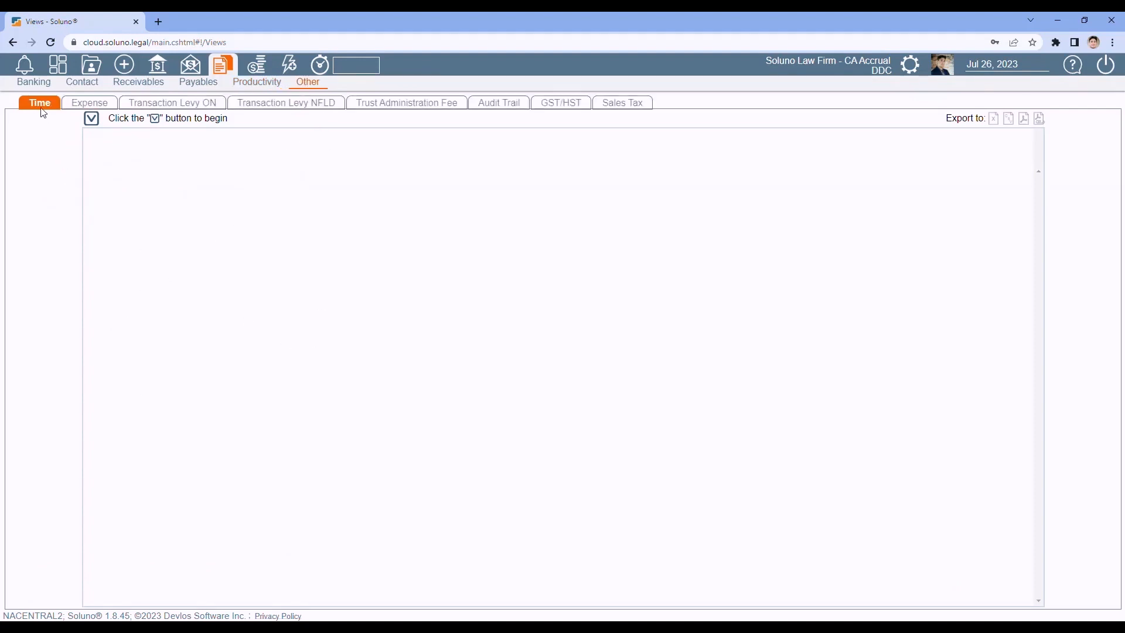
{"action": "left_click", "coordinate": [91, 119]}
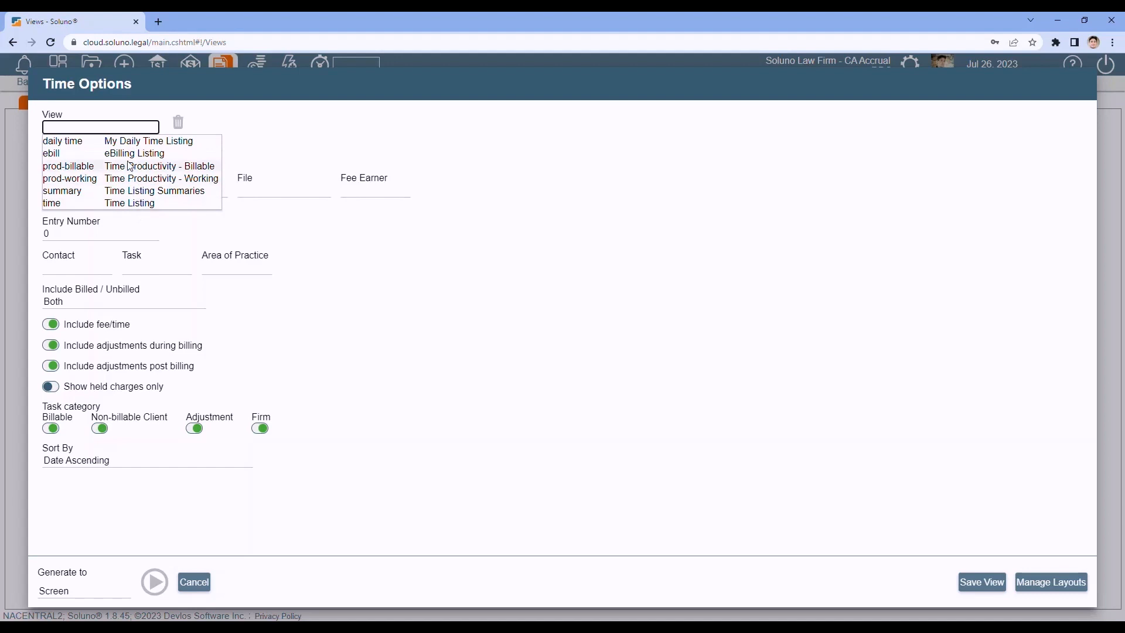
{"action": "left_click", "coordinate": [194, 583]}
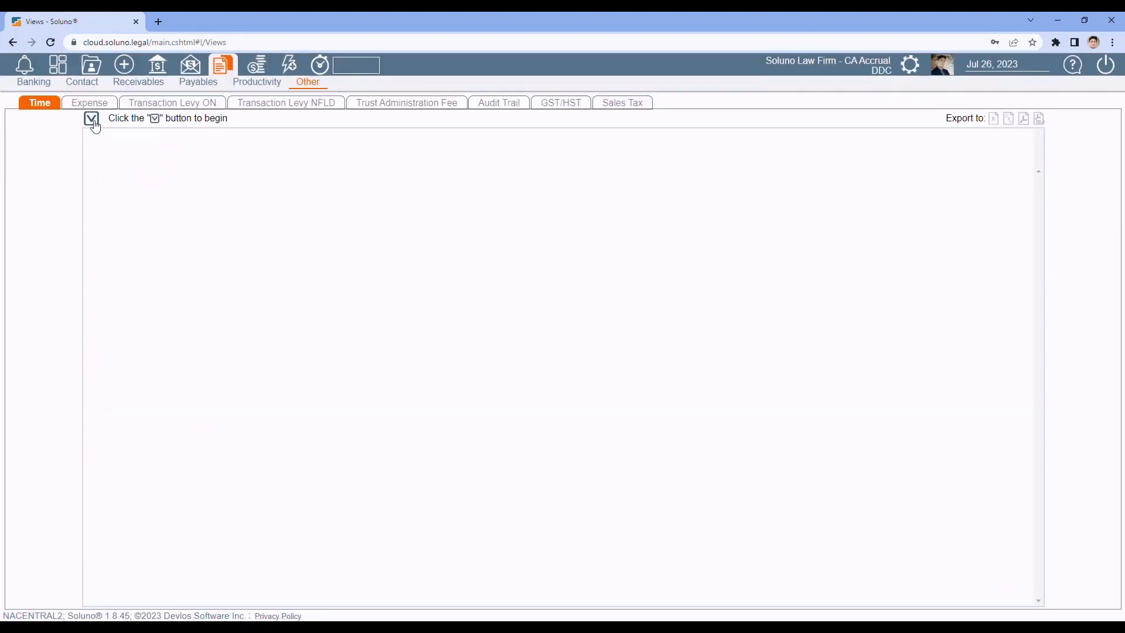
Open the options of the Expense report, review its available Client Costs Listing view, and cancel.
{"action": "left_click", "coordinate": [94, 107]}
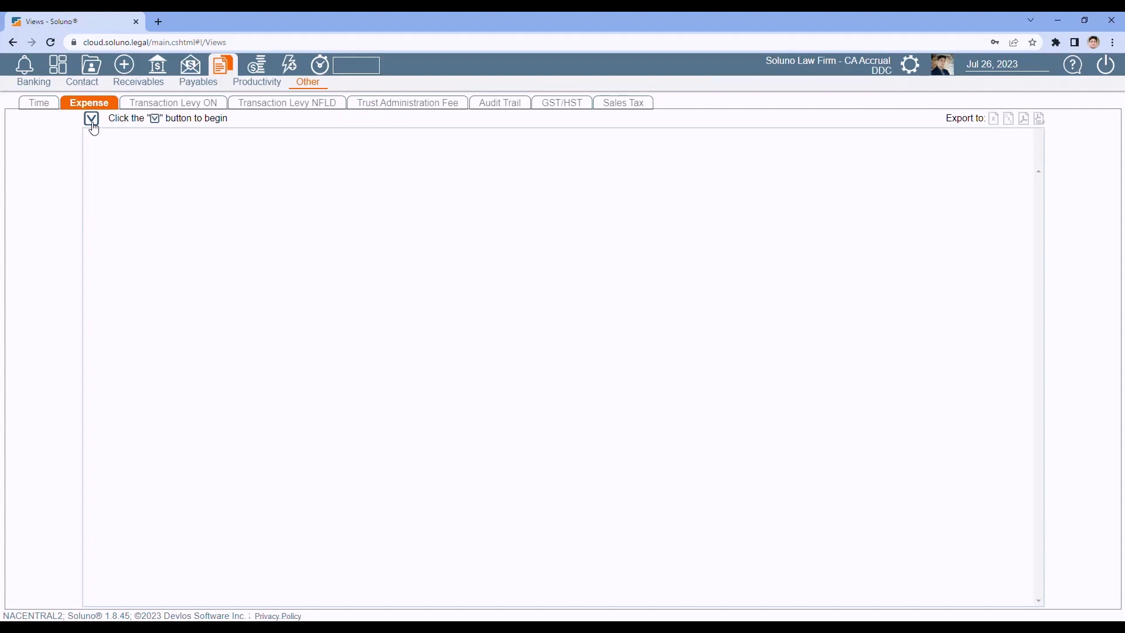
{"action": "left_click", "coordinate": [92, 120]}
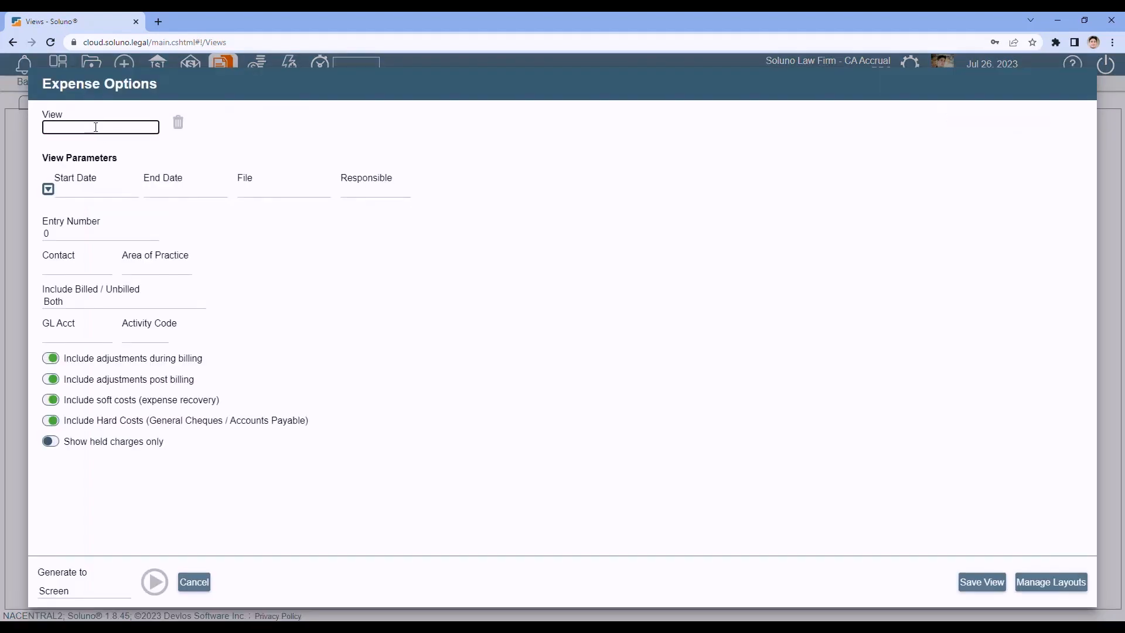
{"action": "left_click", "coordinate": [94, 126]}
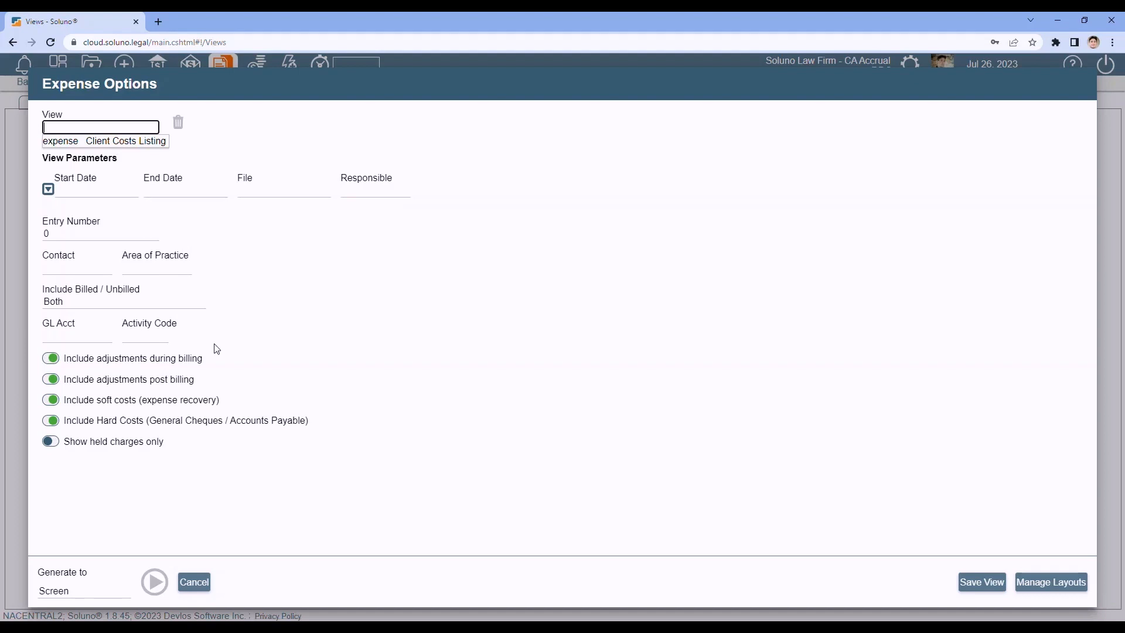
{"action": "left_click", "coordinate": [198, 582]}
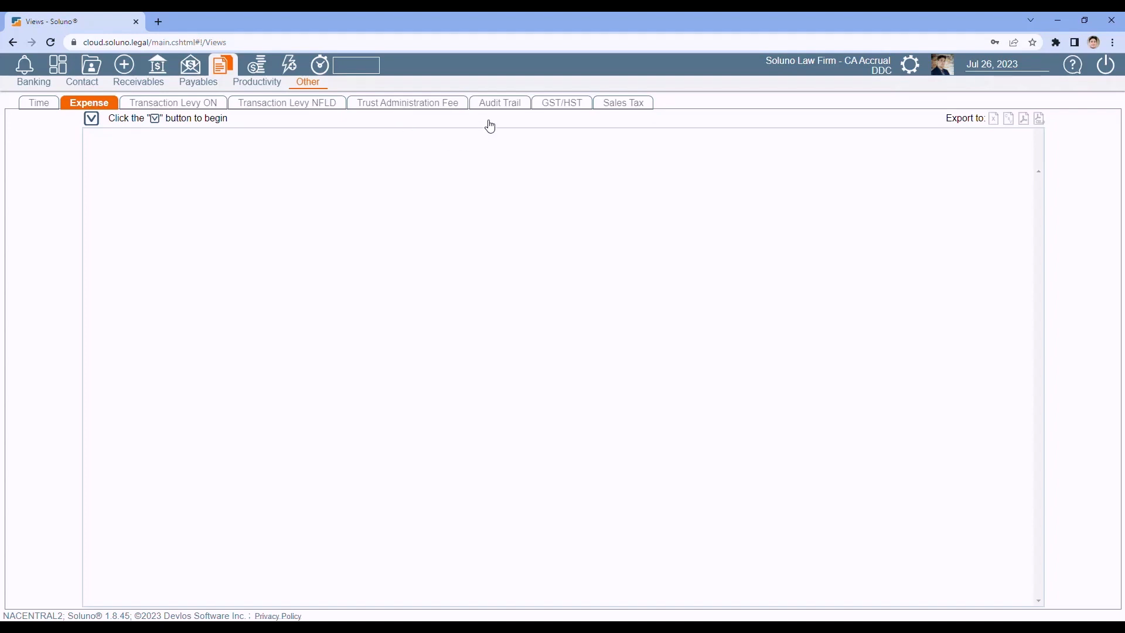
Choose the audit view in the Audit Trail options, review the Journal Source choices, and close the options without generating.
{"action": "left_click", "coordinate": [500, 104]}
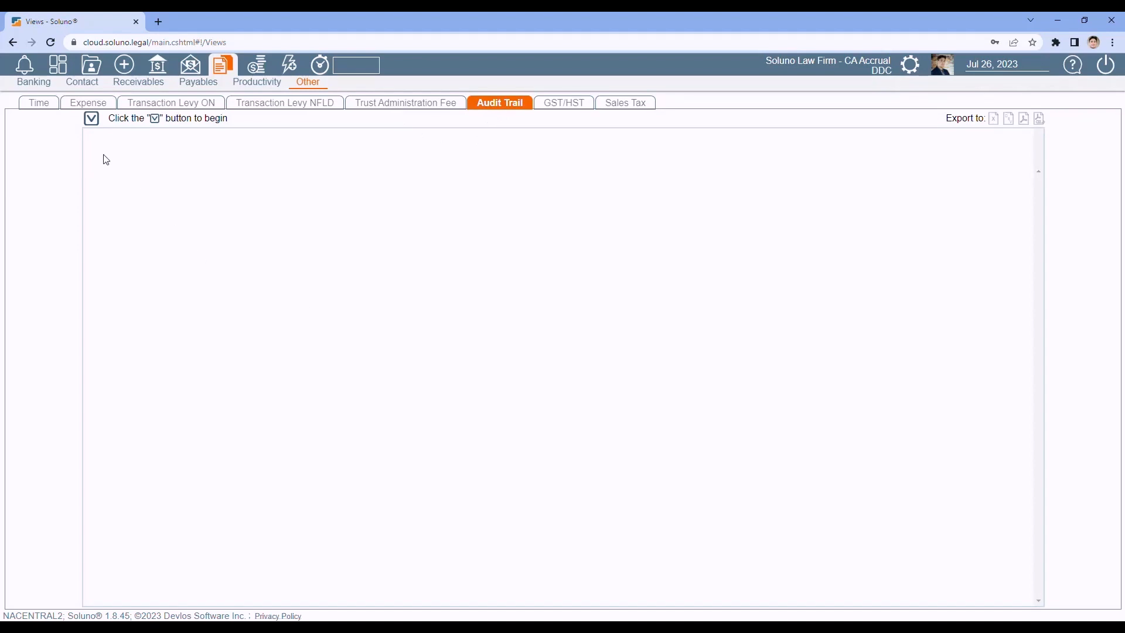
{"action": "left_click", "coordinate": [92, 120]}
{"action": "left_click", "coordinate": [93, 124]}
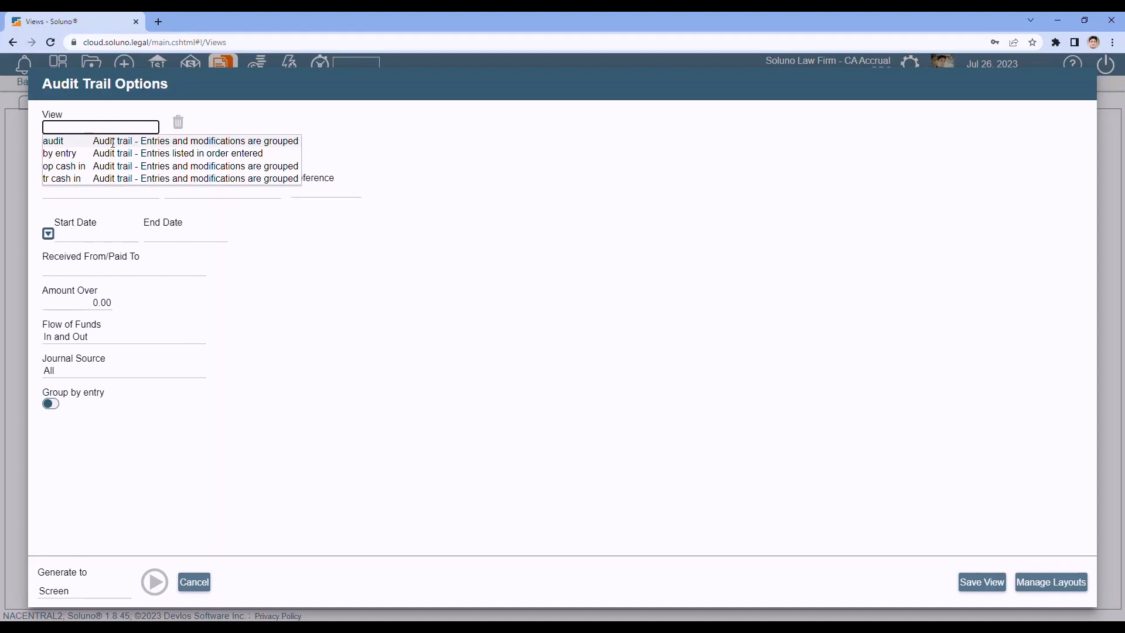
{"action": "left_click", "coordinate": [104, 145]}
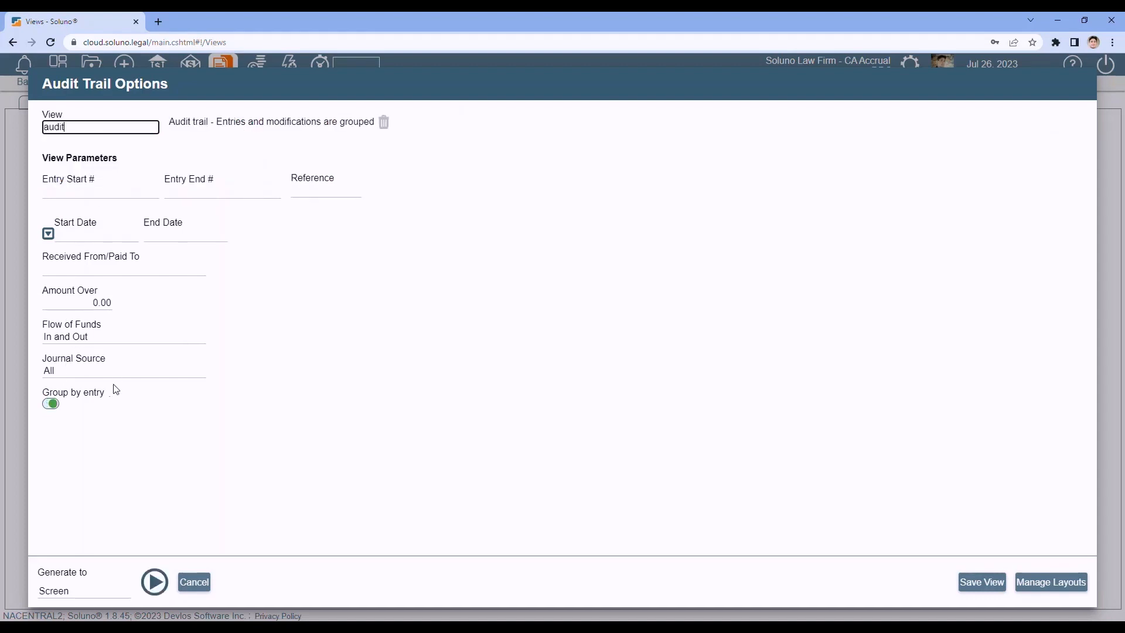
{"action": "left_click", "coordinate": [107, 369]}
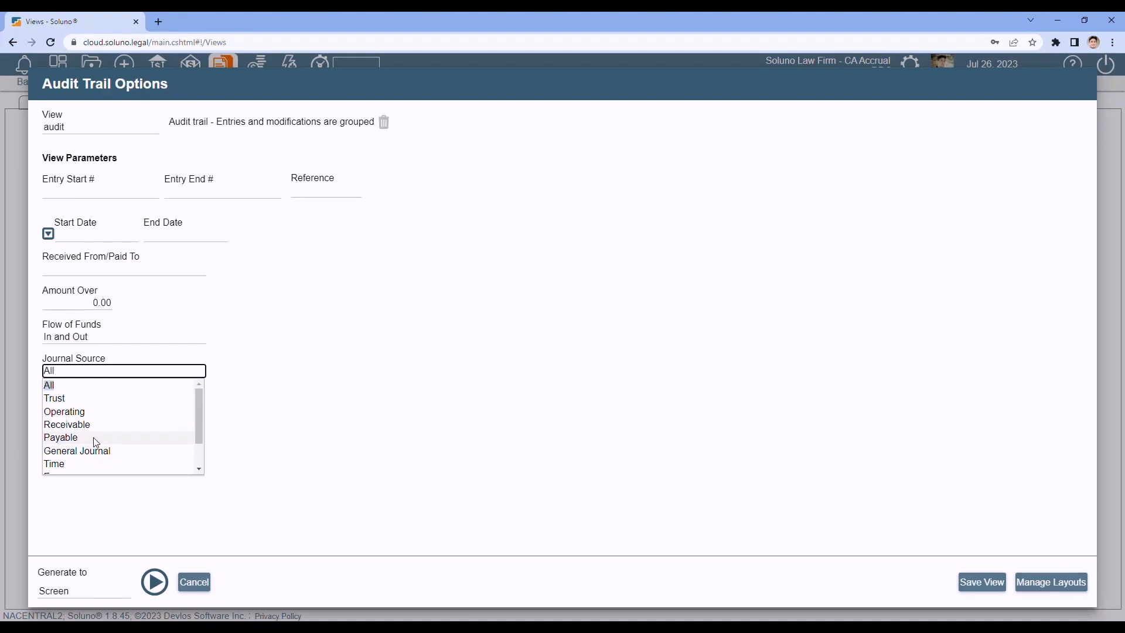
{"action": "left_click", "coordinate": [397, 350]}
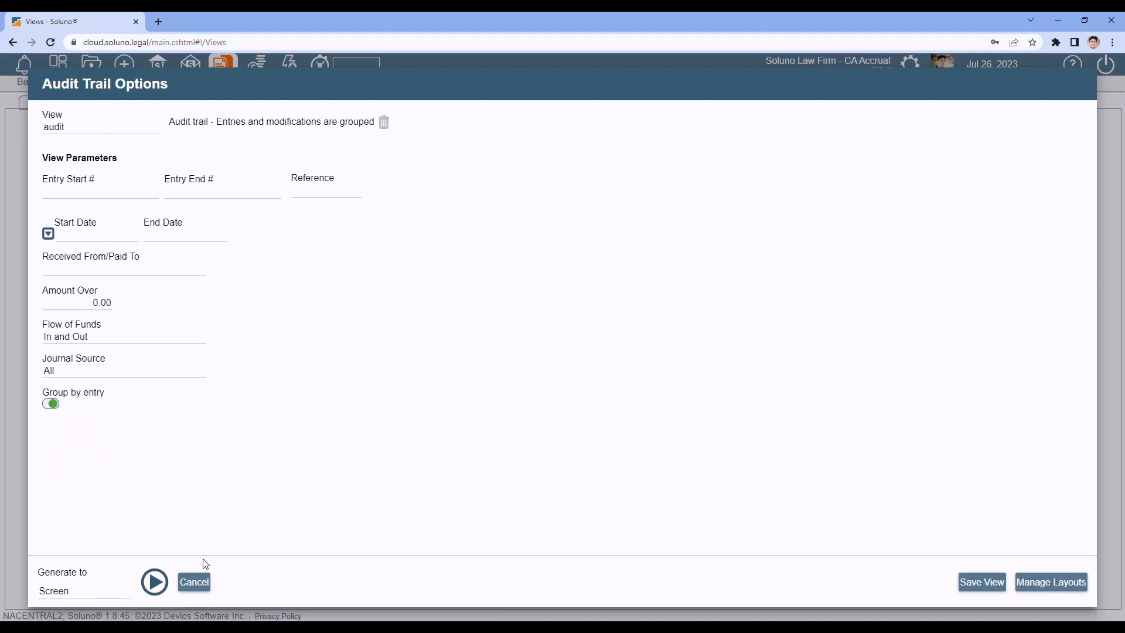
{"action": "left_click", "coordinate": [197, 582]}
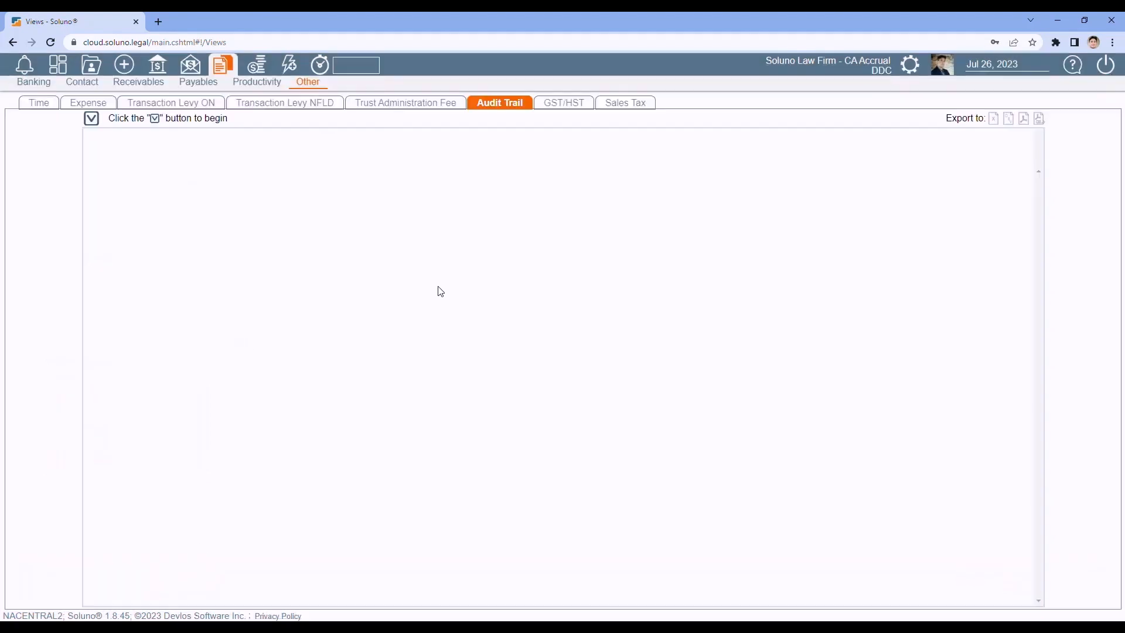
View the GST/HST remittance screen and the Sales Tax remittance screen.
{"action": "left_click", "coordinate": [566, 110]}
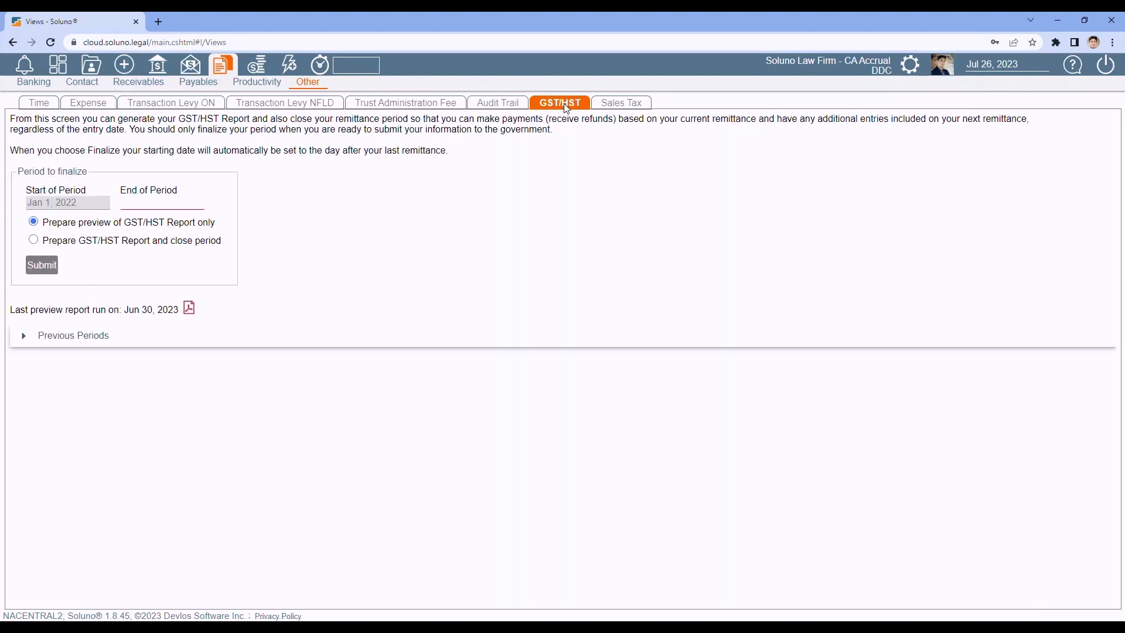
{"action": "left_click", "coordinate": [631, 104]}
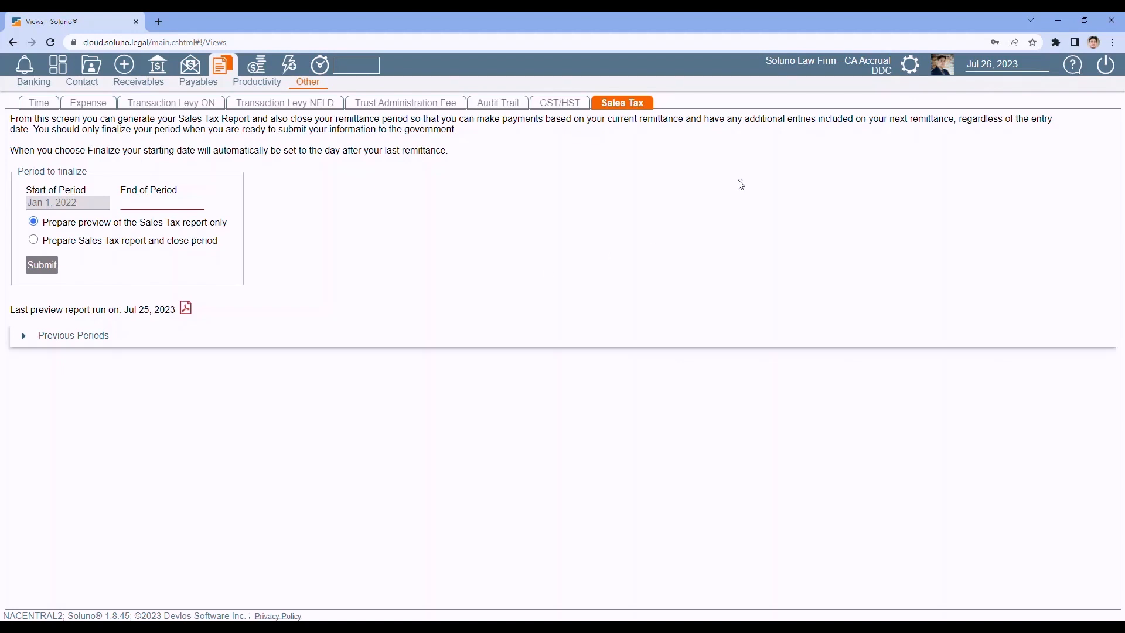
Switch to the linked Soluno Law Firm US (Cash) set of books and confirm the change.
{"action": "left_click", "coordinate": [800, 61]}
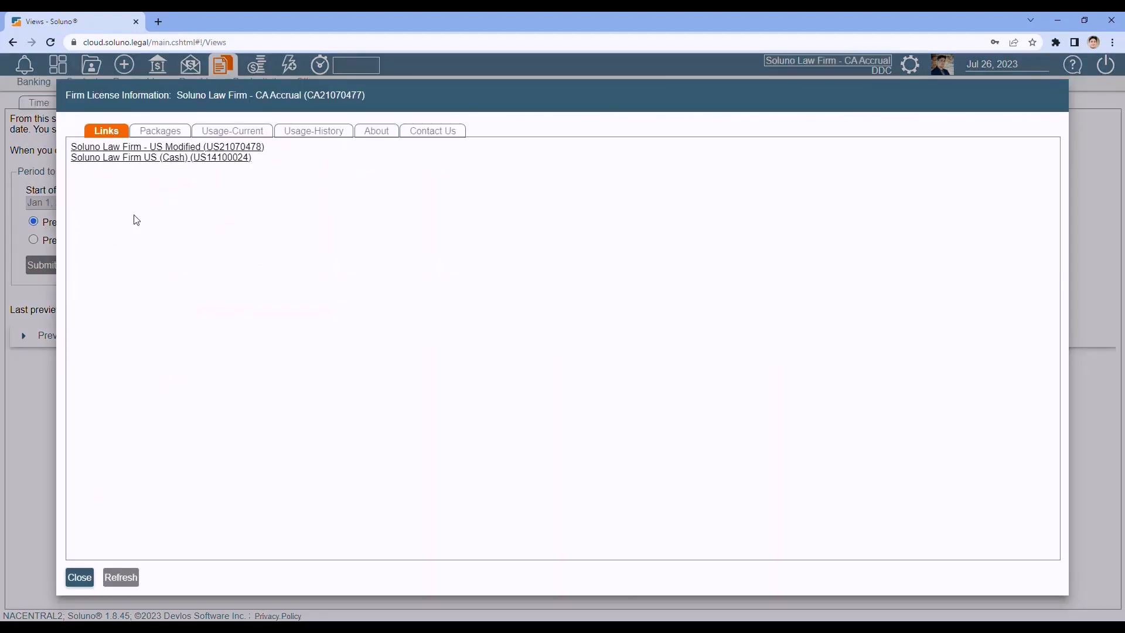
{"action": "left_click", "coordinate": [147, 158]}
{"action": "left_click", "coordinate": [431, 377]}
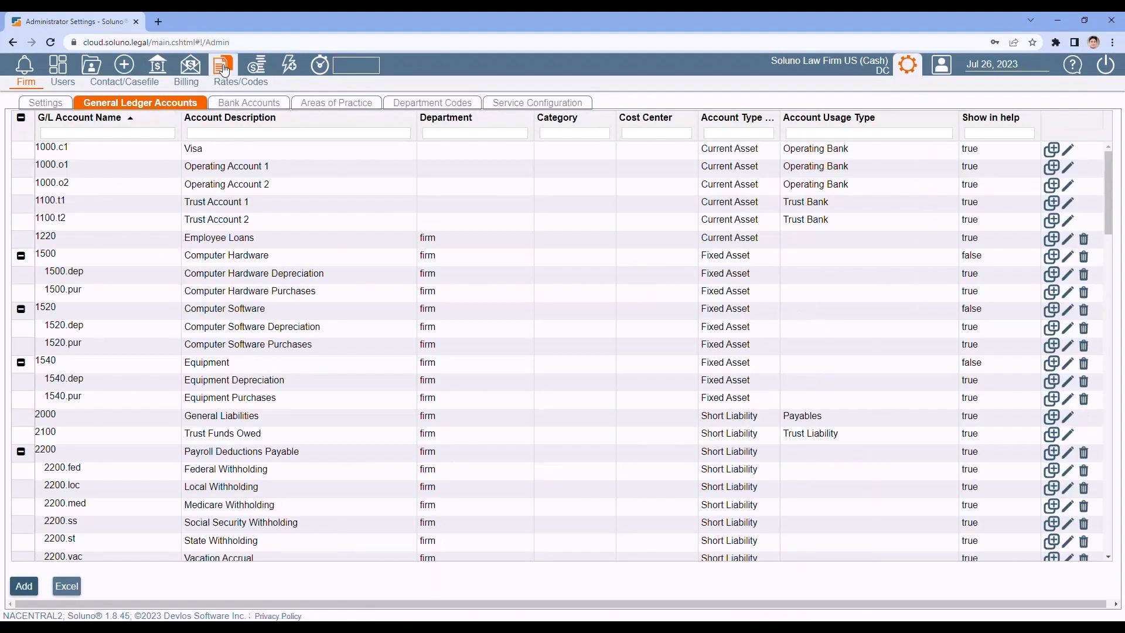
Open the 1099 report among the Payables reports of the US (Cash) books.
{"action": "left_click", "coordinate": [225, 69]}
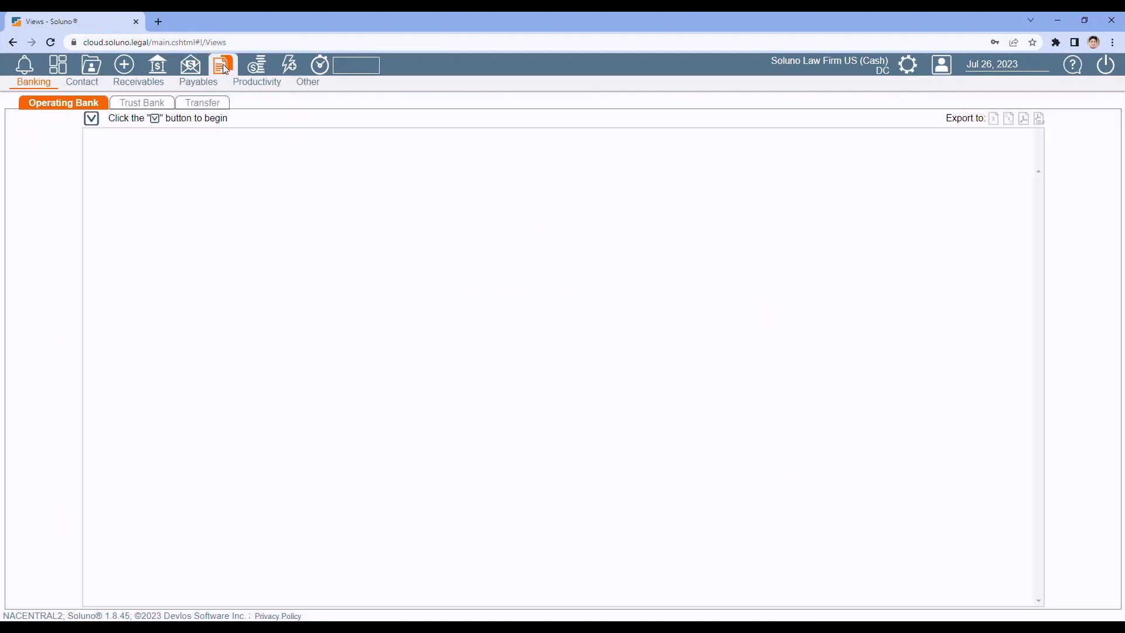
{"action": "left_click", "coordinate": [196, 83]}
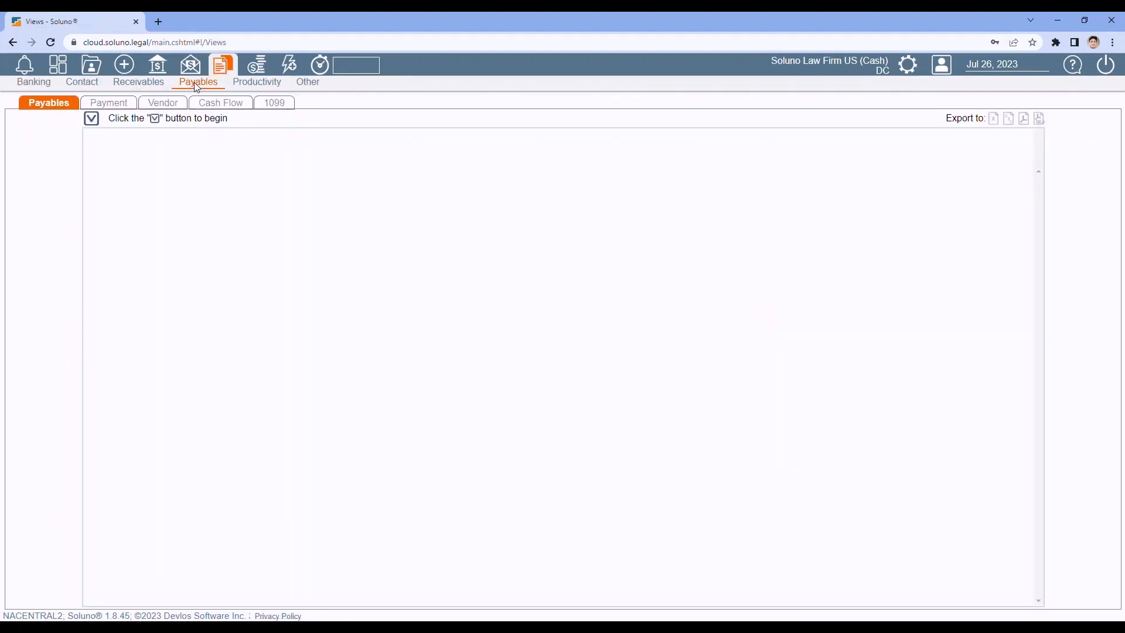
{"action": "left_click", "coordinate": [273, 113]}
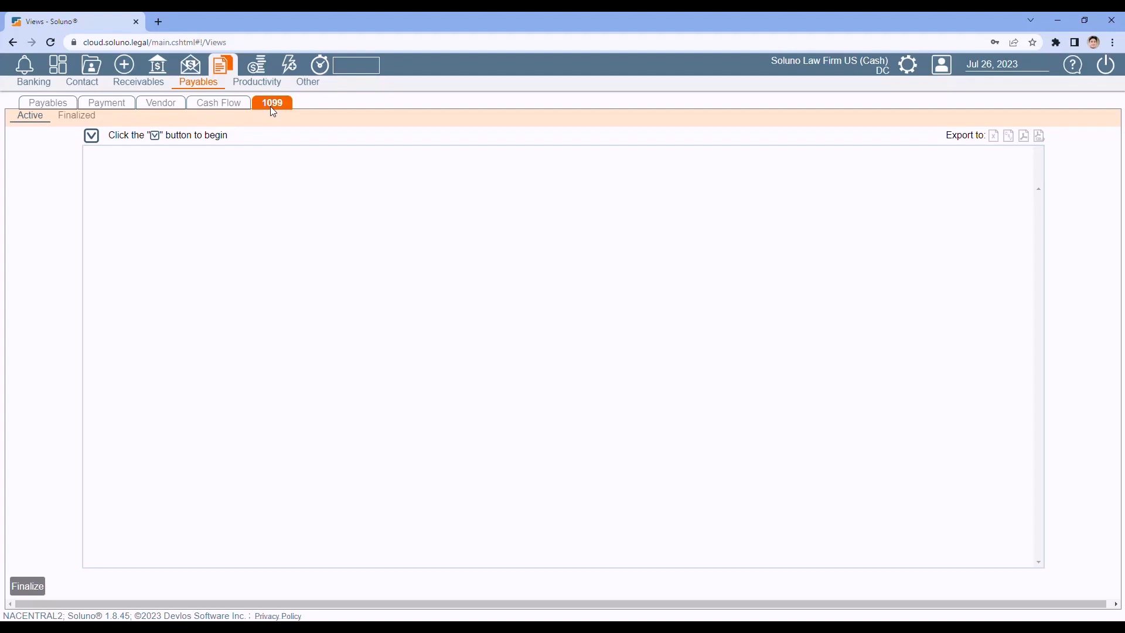
Switch back to the linked Soluno Law Firm - CA Accrual set of books and confirm.
{"action": "left_click", "coordinate": [812, 63]}
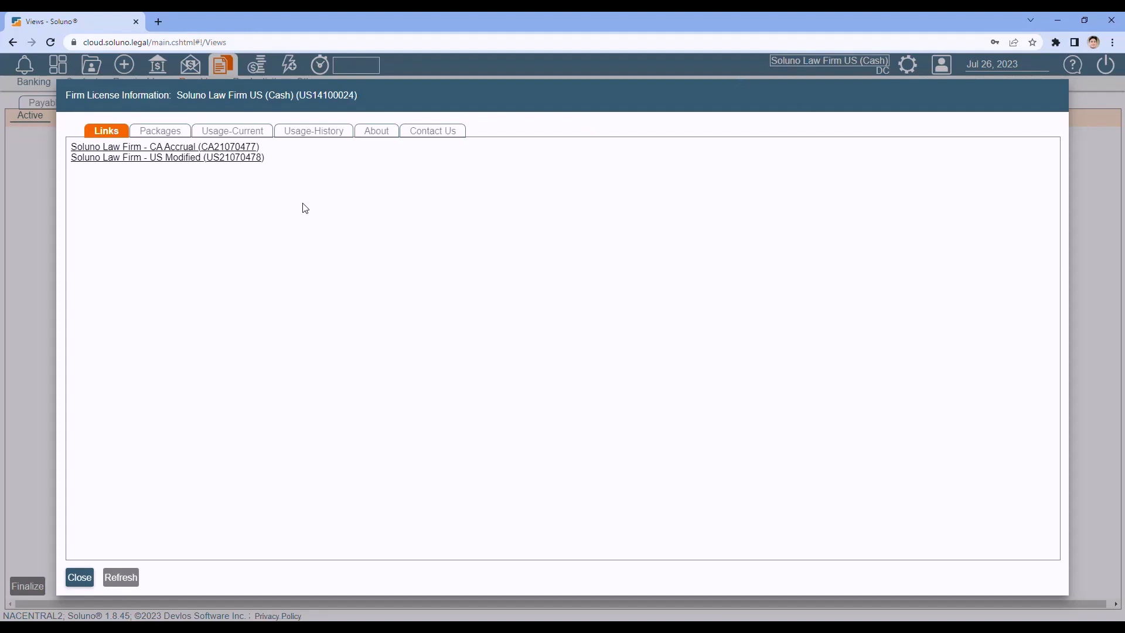
{"action": "left_click", "coordinate": [170, 147]}
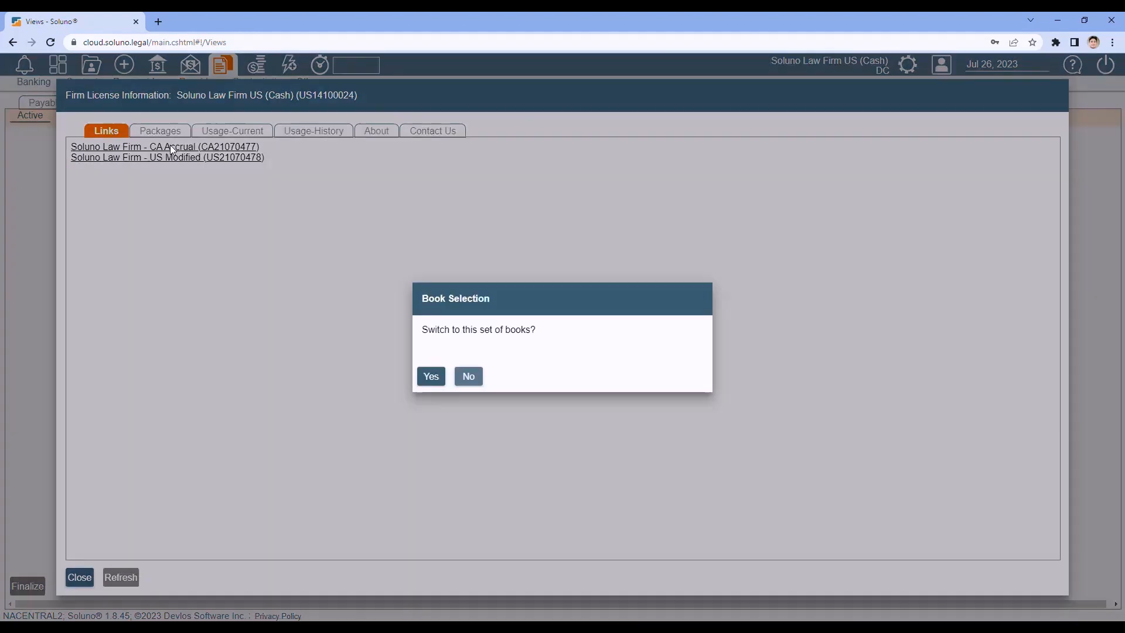
{"action": "left_click", "coordinate": [432, 376]}
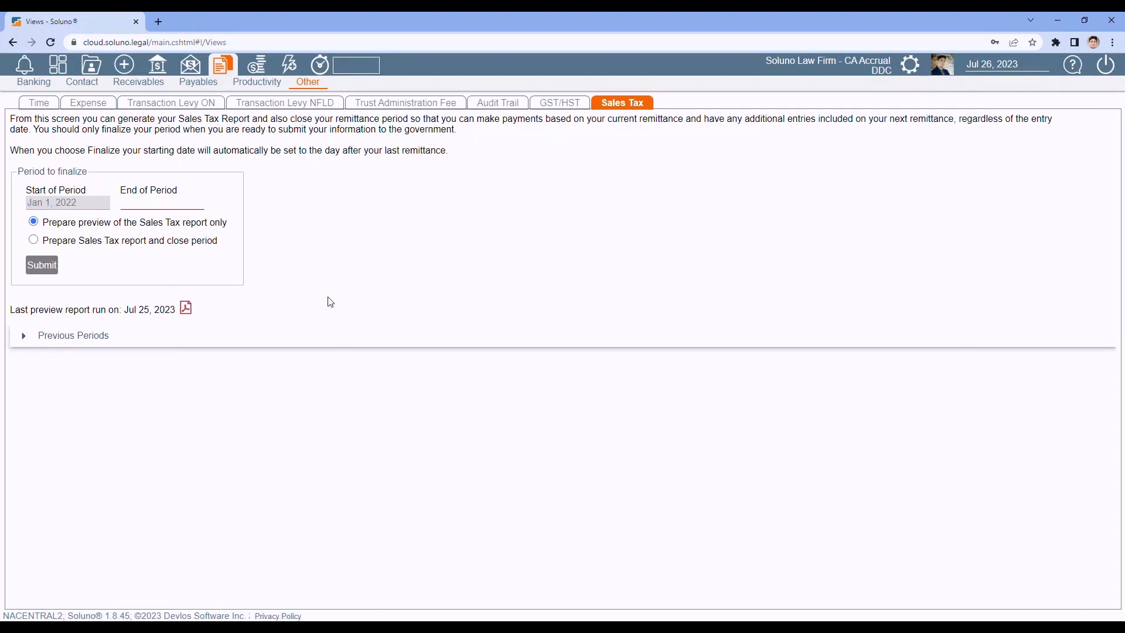
Look through the General Ledger, Balance Sheet, Trial Balance, Profit and Loss and General Journal financial reports, and return to the Views reports.
{"action": "left_click", "coordinate": [256, 68]}
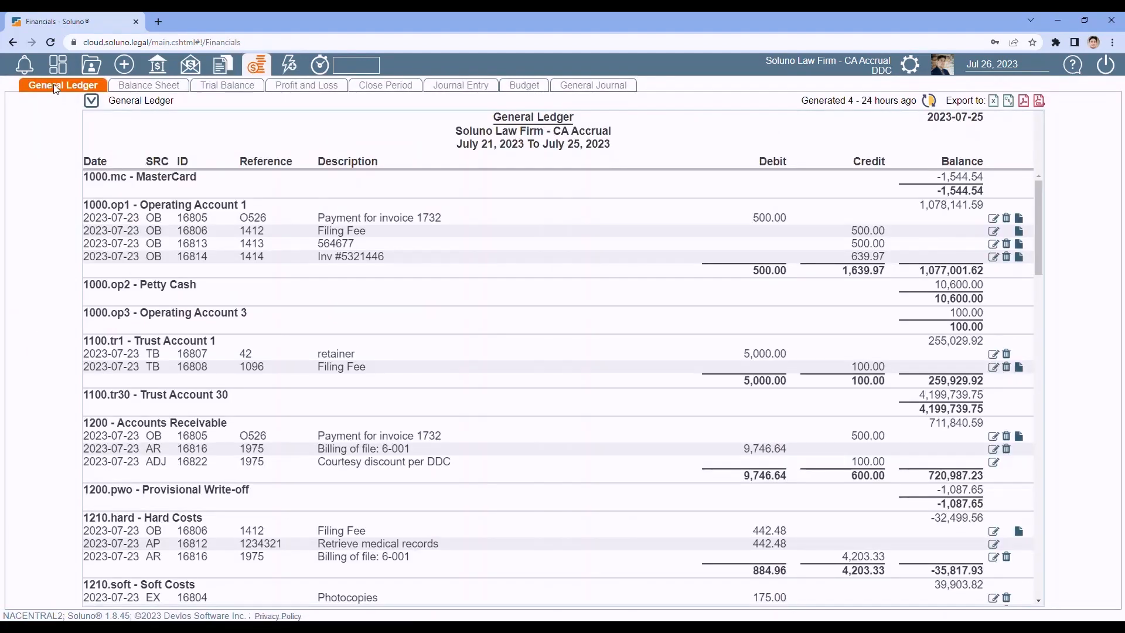
{"action": "left_click", "coordinate": [151, 86]}
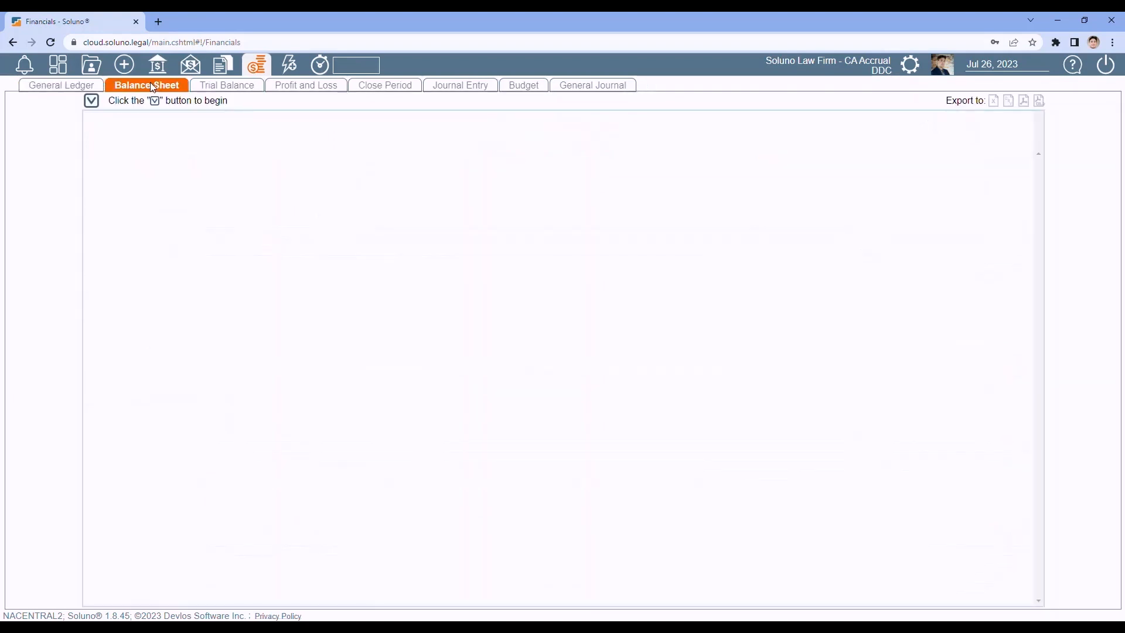
{"action": "left_click", "coordinate": [236, 86]}
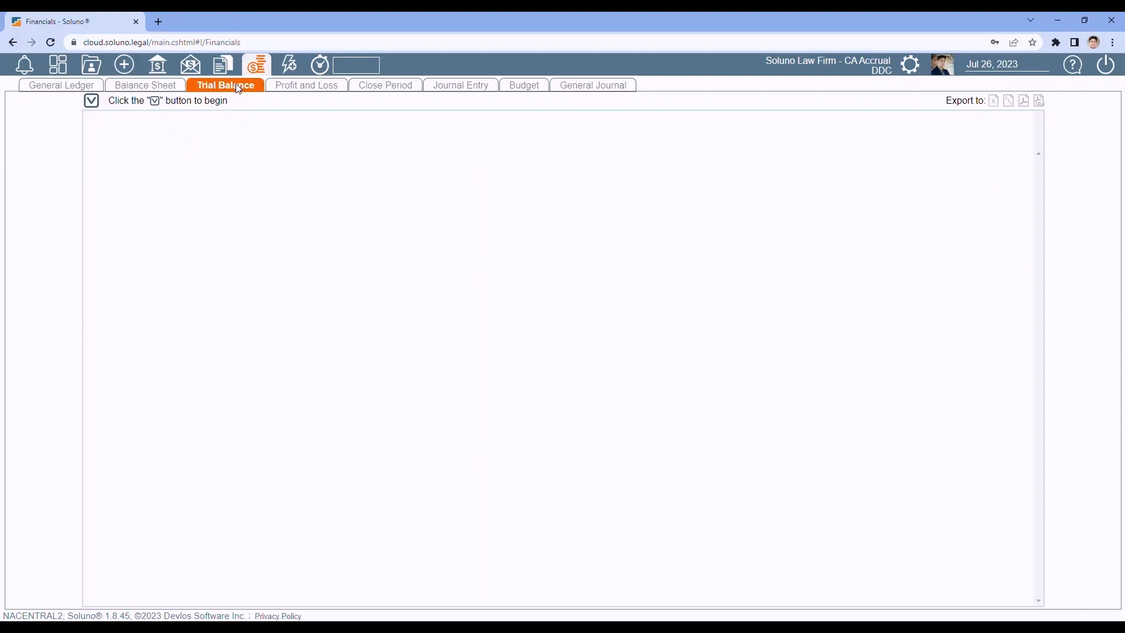
{"action": "left_click", "coordinate": [309, 88]}
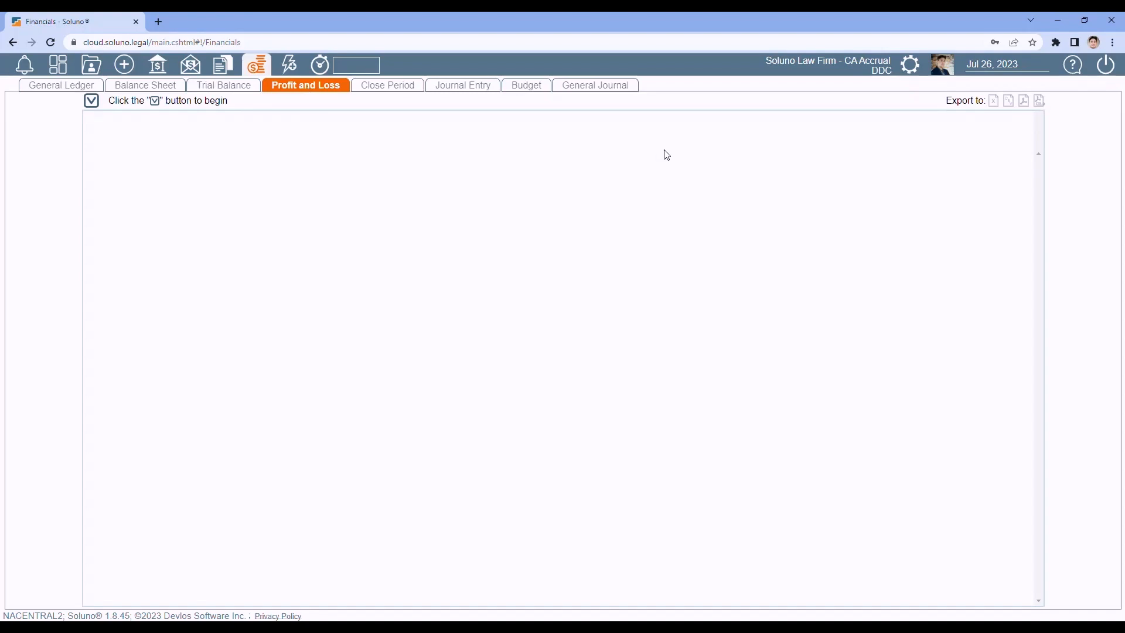
{"action": "left_click", "coordinate": [604, 91]}
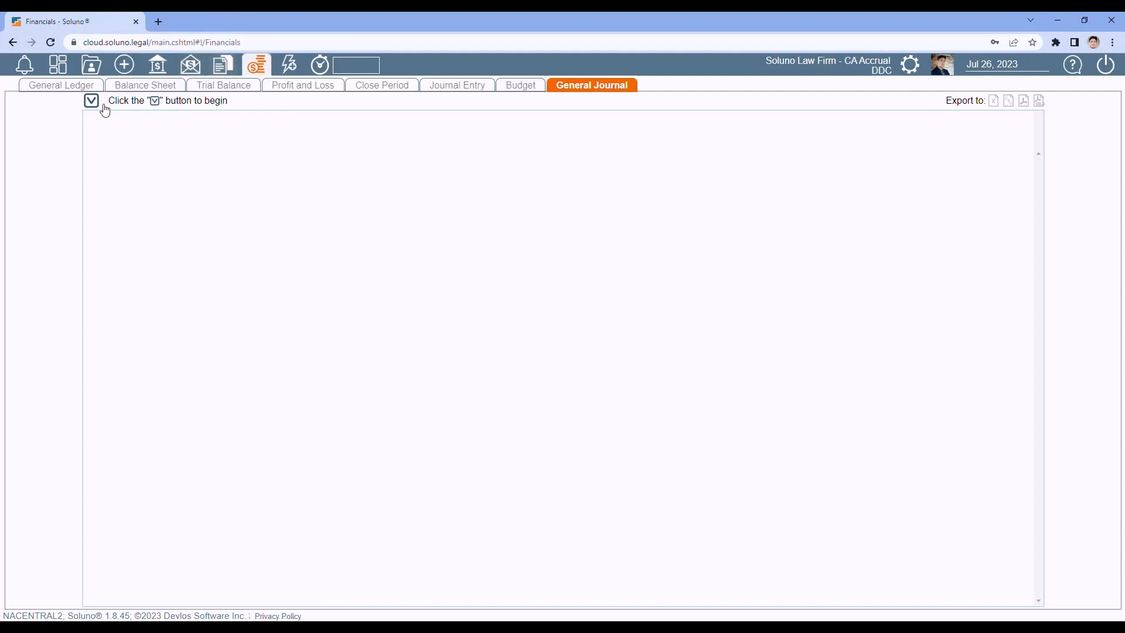
{"action": "left_click", "coordinate": [223, 67]}
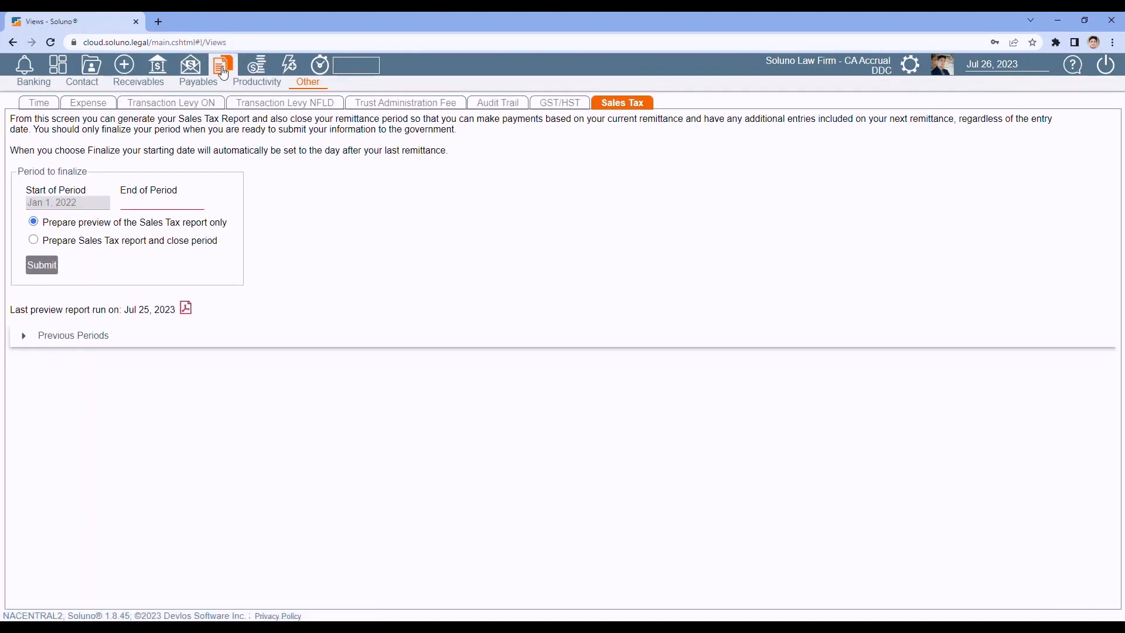
Open the view options of the Receivables report and select the "by client" view, Receivables by Client.
{"action": "left_click", "coordinate": [140, 82]}
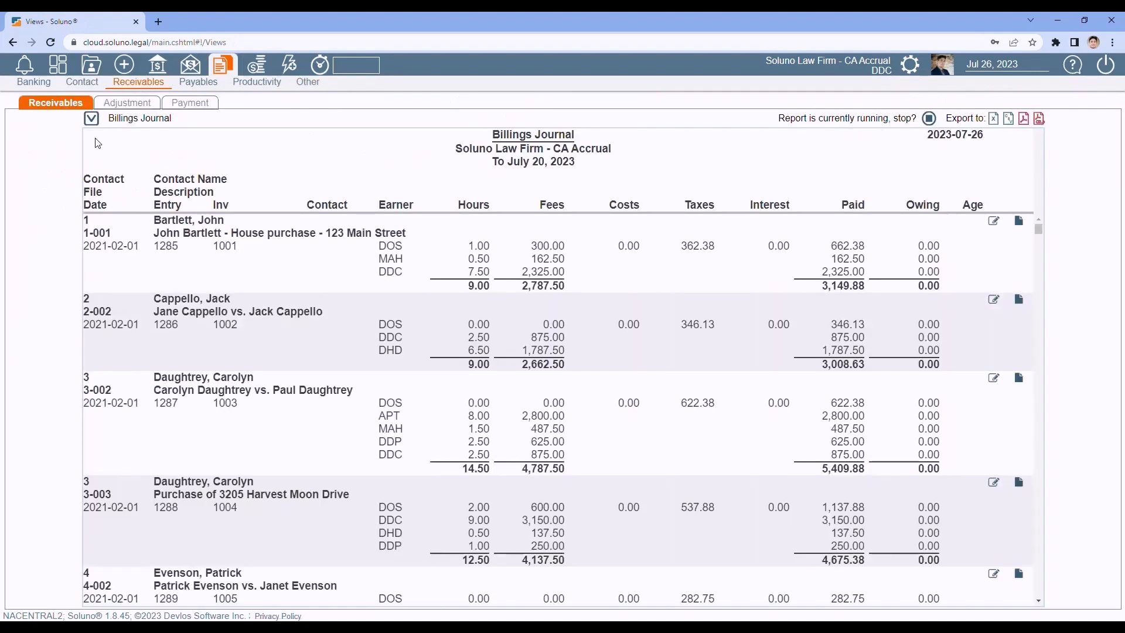
{"action": "left_click", "coordinate": [92, 120]}
{"action": "left_click", "coordinate": [100, 126]}
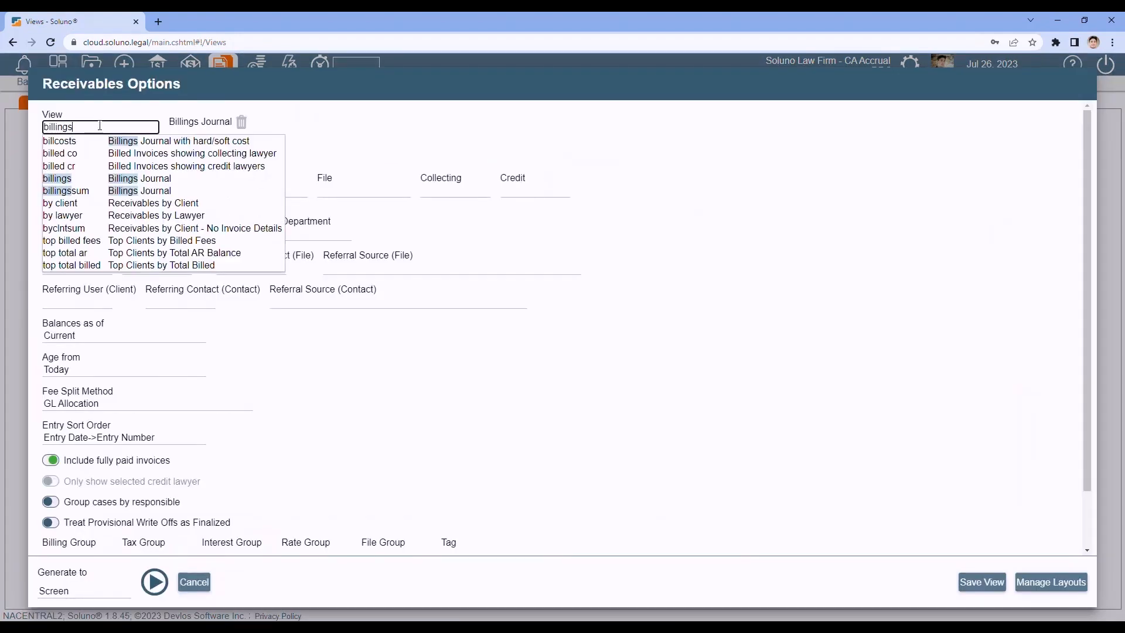
{"action": "left_click", "coordinate": [143, 205]}
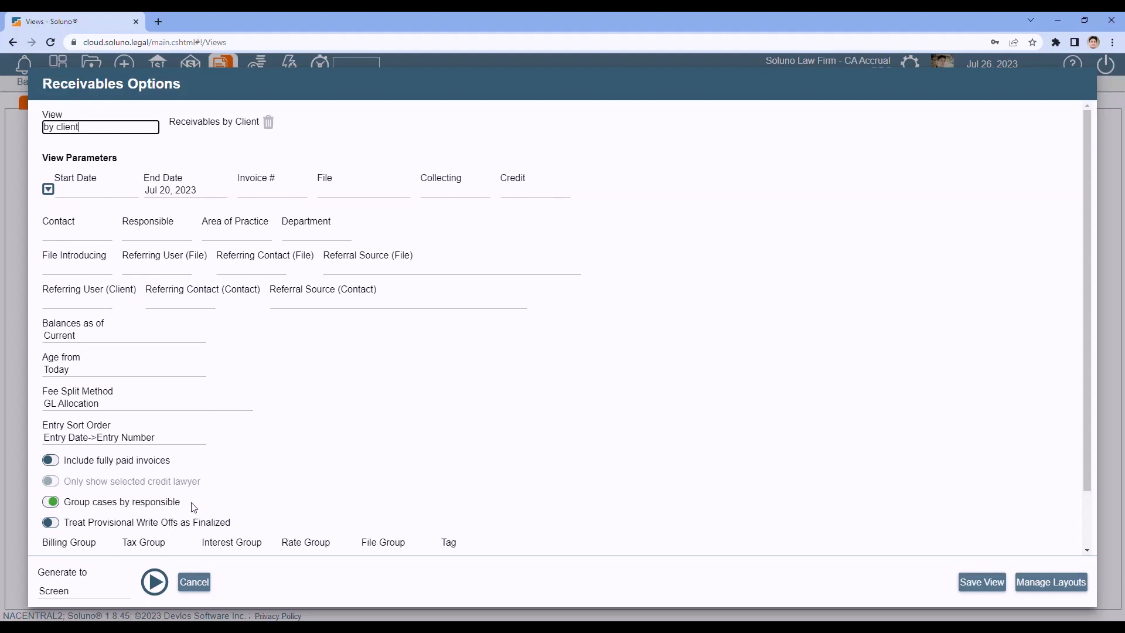
Turn Treat Provisional Write Offs as Finalized on and back off for the Receivables by Client view.
{"action": "left_click", "coordinate": [50, 522]}
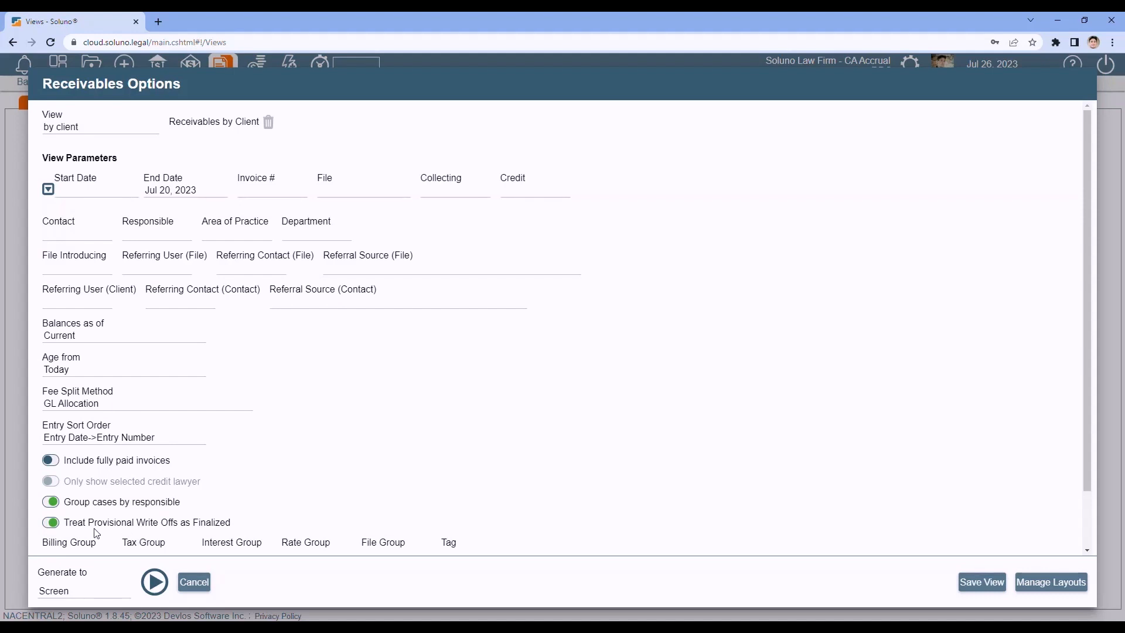
{"action": "left_click", "coordinate": [51, 522]}
Try an end date of Jun 30, 2023 with balances as of End Date for the receivables view, and cancel the options.
{"action": "left_click", "coordinate": [186, 191]}
{"action": "left_click", "coordinate": [158, 211]}
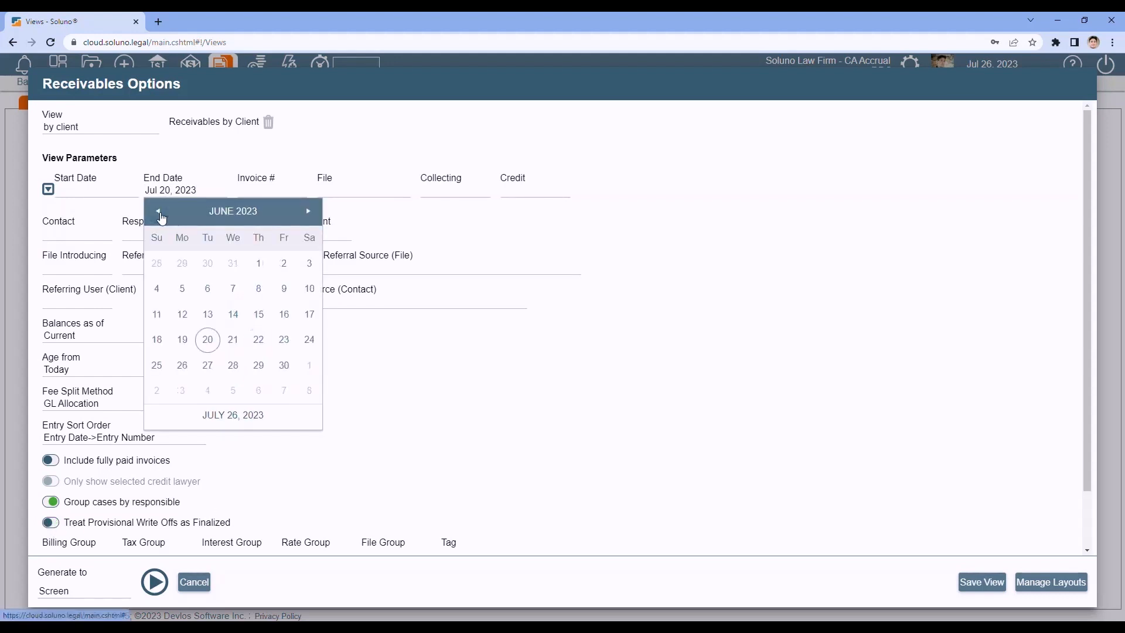
{"action": "left_click", "coordinate": [285, 365]}
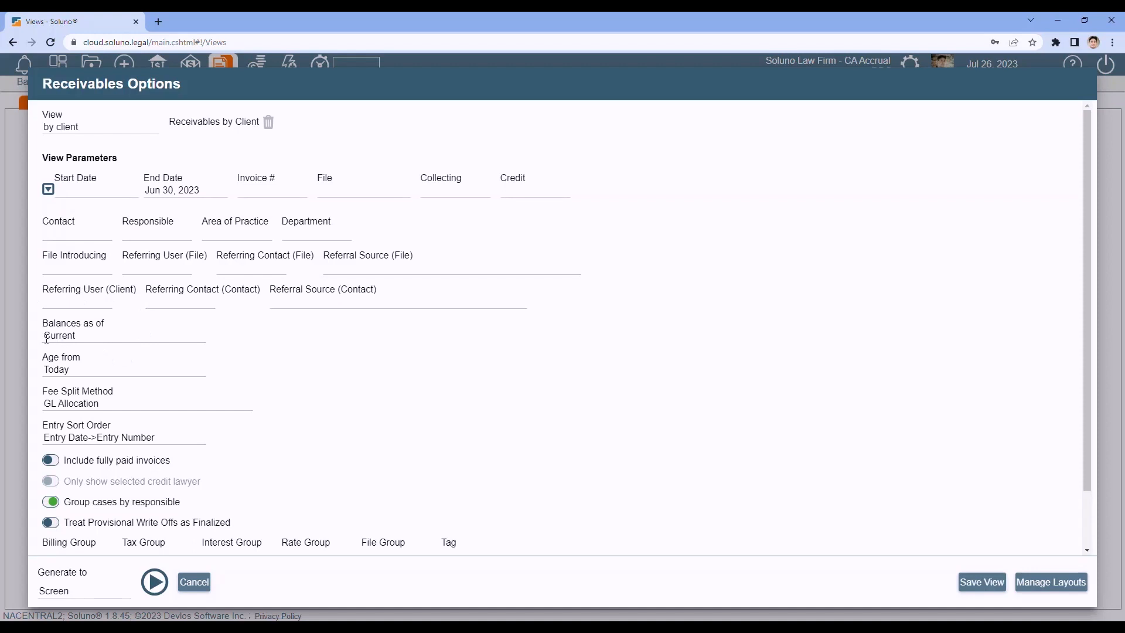
{"action": "left_click", "coordinate": [112, 334]}
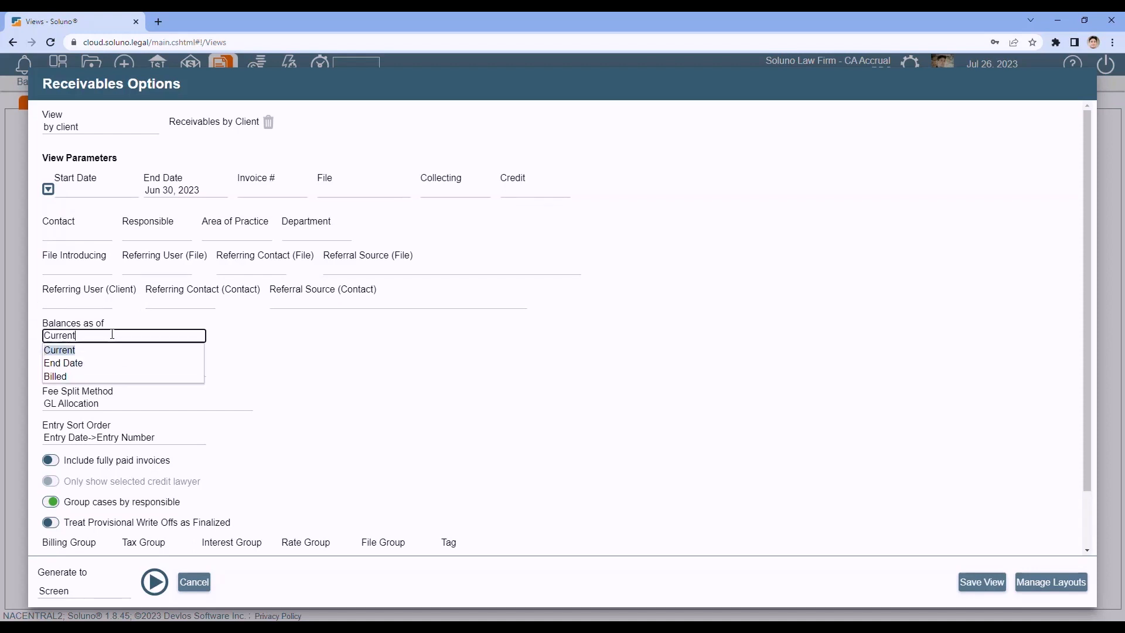
{"action": "left_click", "coordinate": [71, 363]}
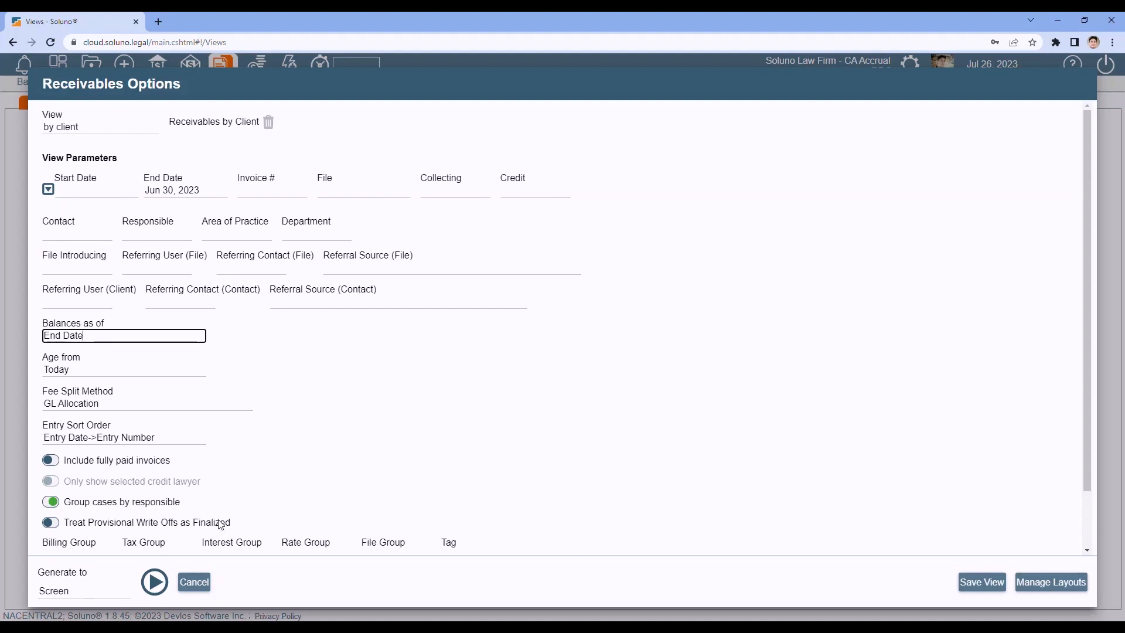
{"action": "left_click", "coordinate": [195, 582]}
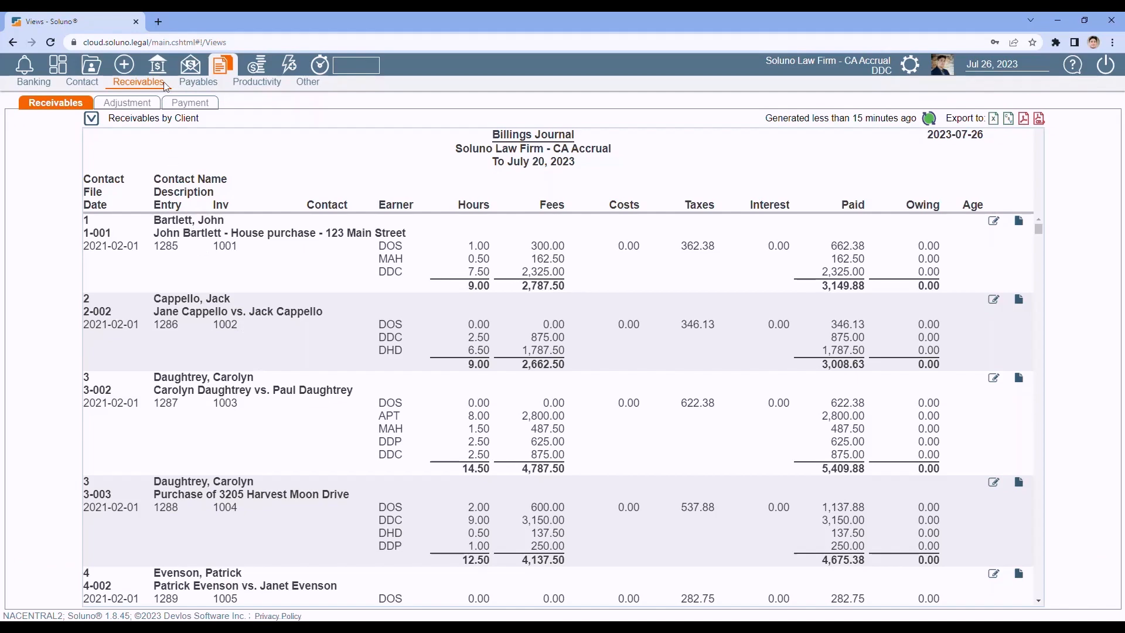
Open the Soluno website in a new browser tab and display the Training Hub's how-to documents for Reporting.
{"action": "left_click", "coordinate": [159, 23]}
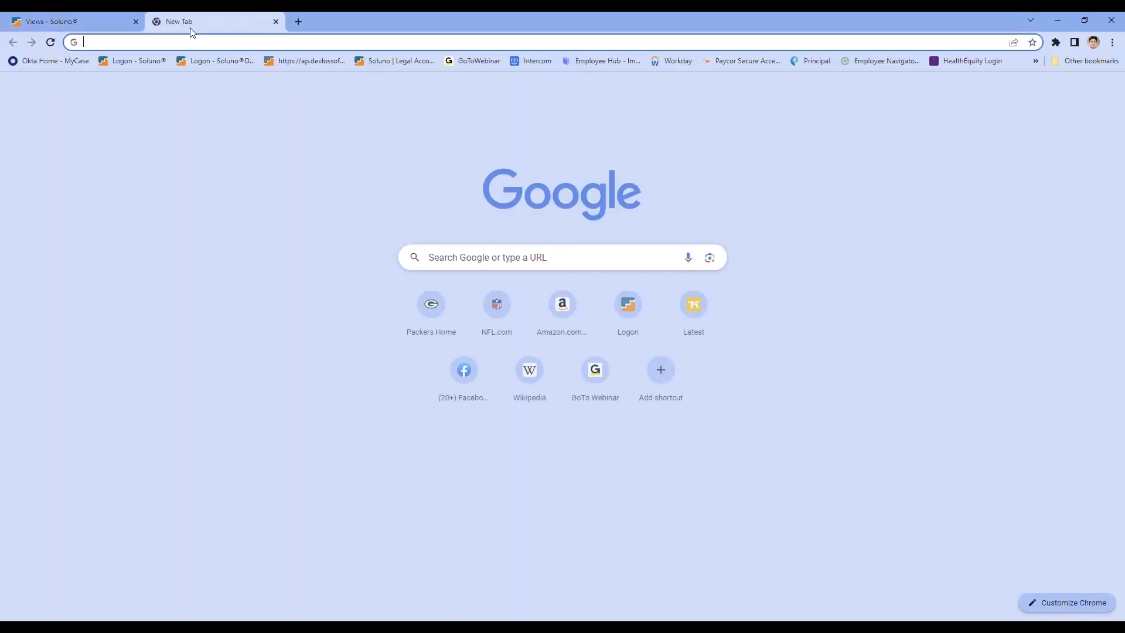
{"action": "left_click", "coordinate": [395, 61]}
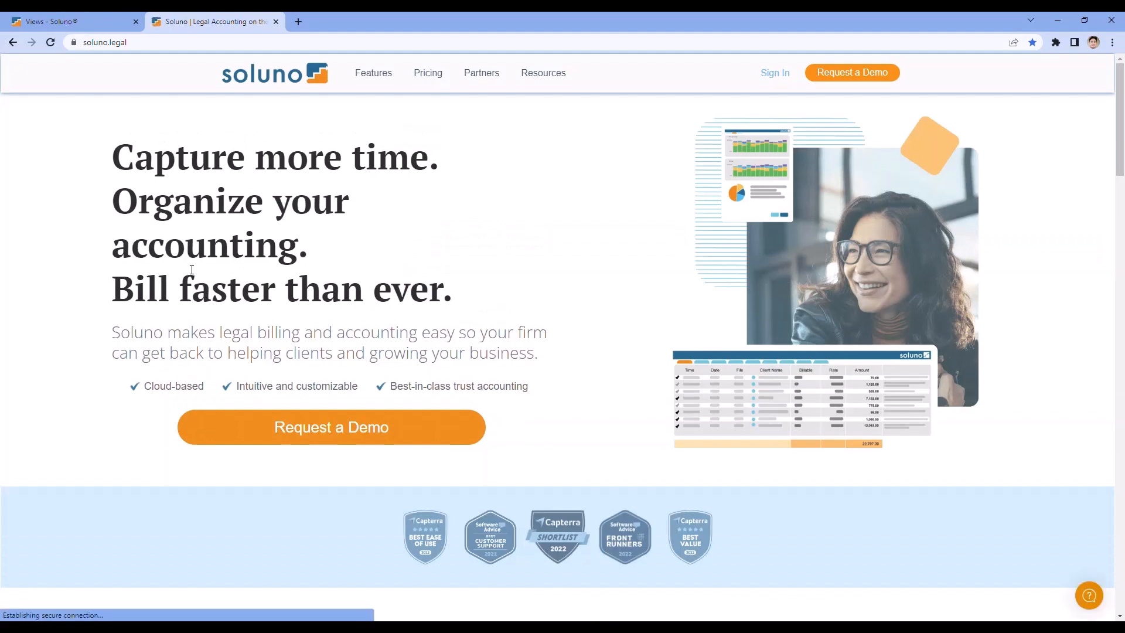
{"action": "mouse_move", "coordinate": [541, 82]}
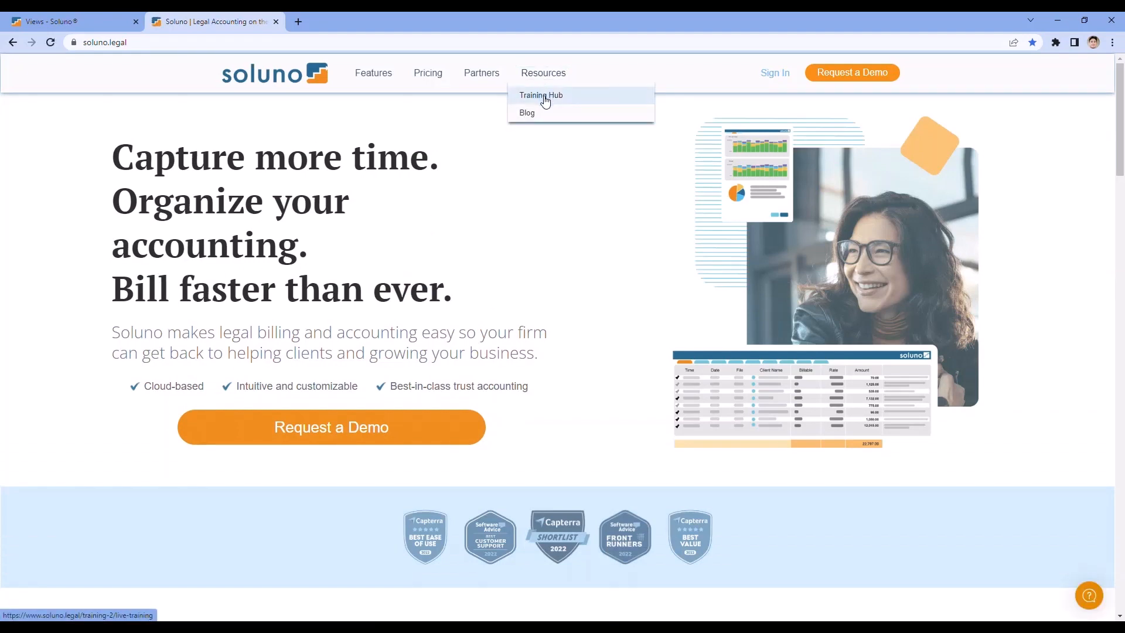
{"action": "left_click", "coordinate": [546, 102]}
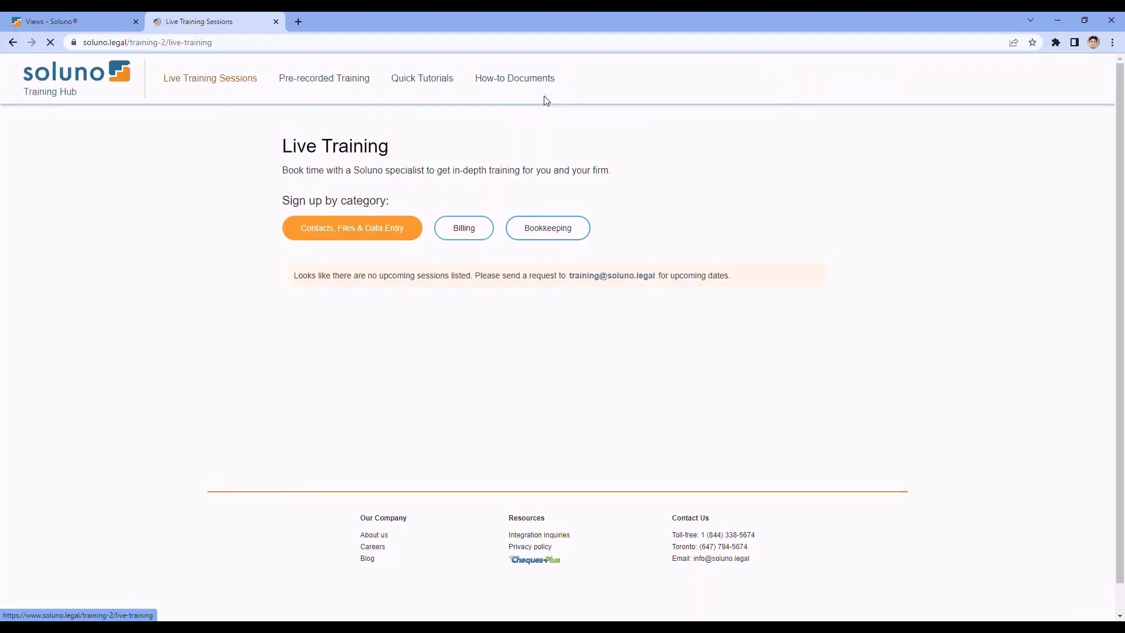
{"action": "left_click", "coordinate": [509, 85]}
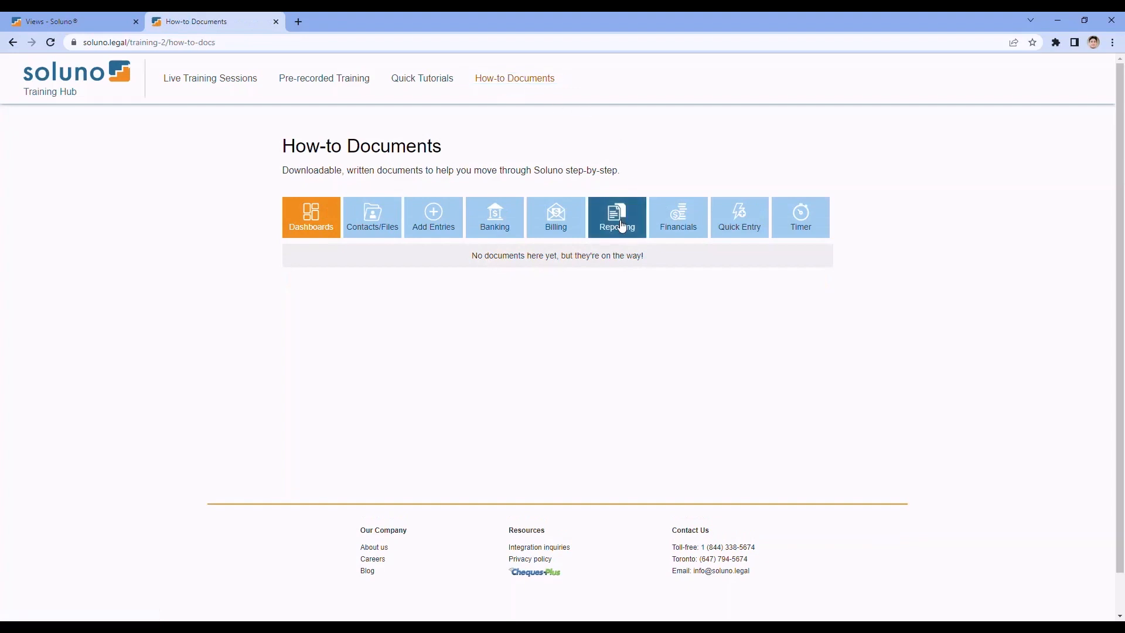
{"action": "left_click", "coordinate": [622, 227]}
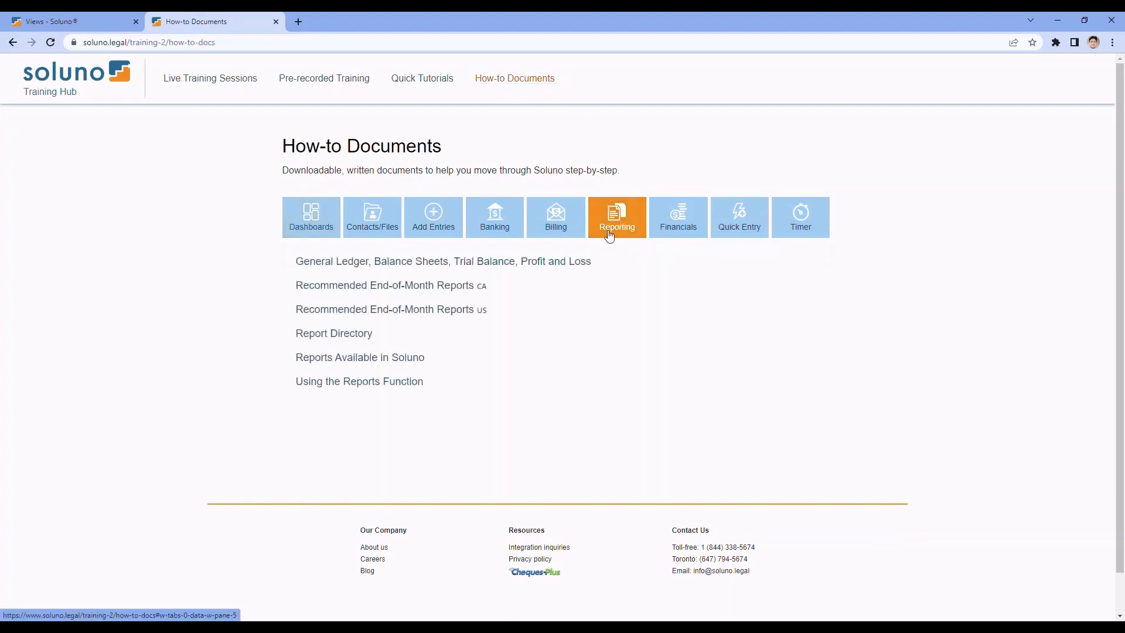